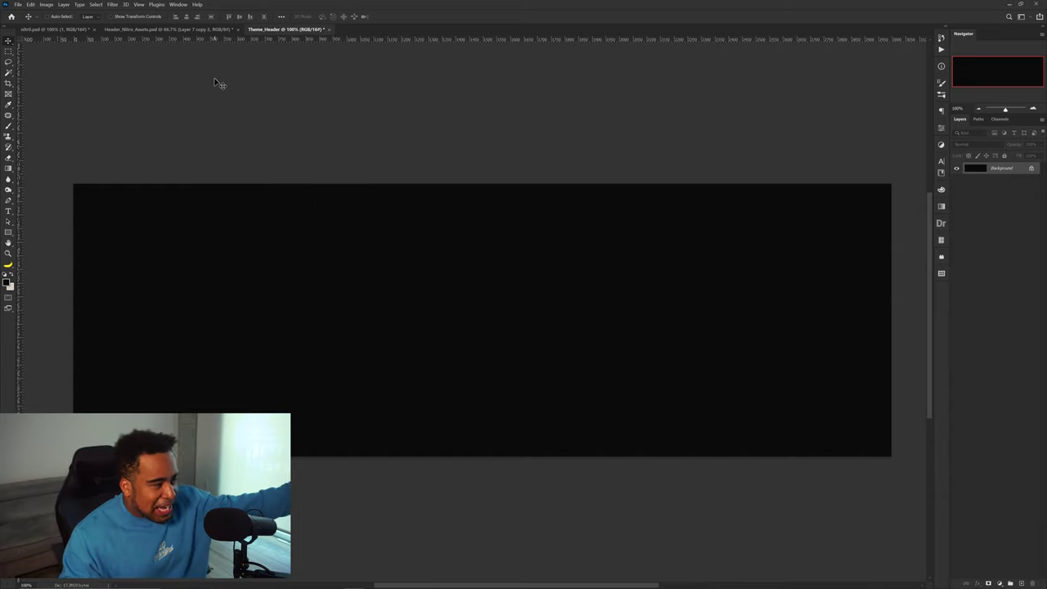
- Review the 3000 x 1000 px, 300 ppi custom preset in the new document settings
left_click(18, 4)
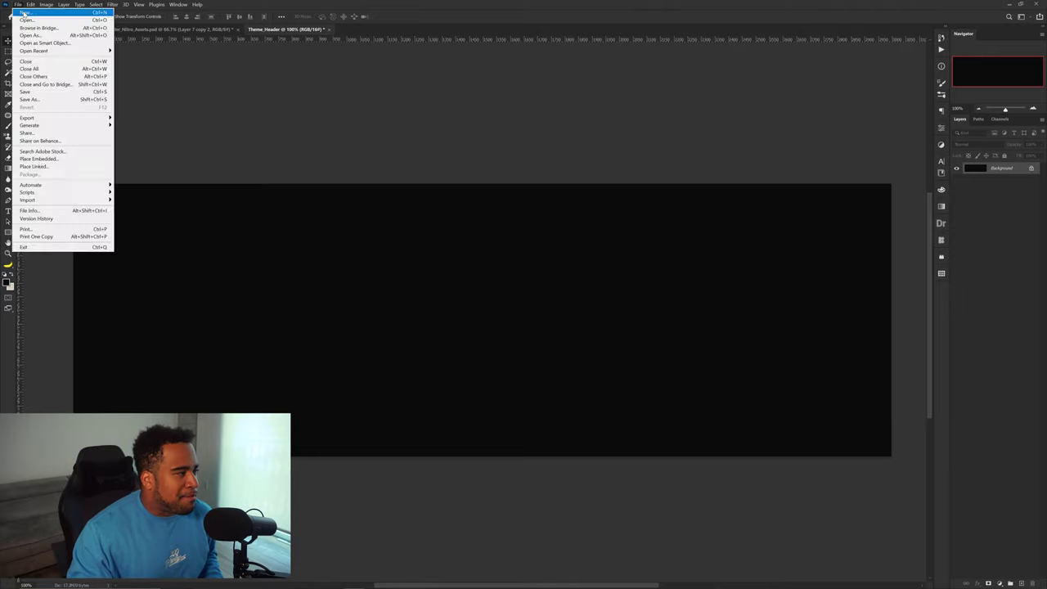
left_click(32, 12)
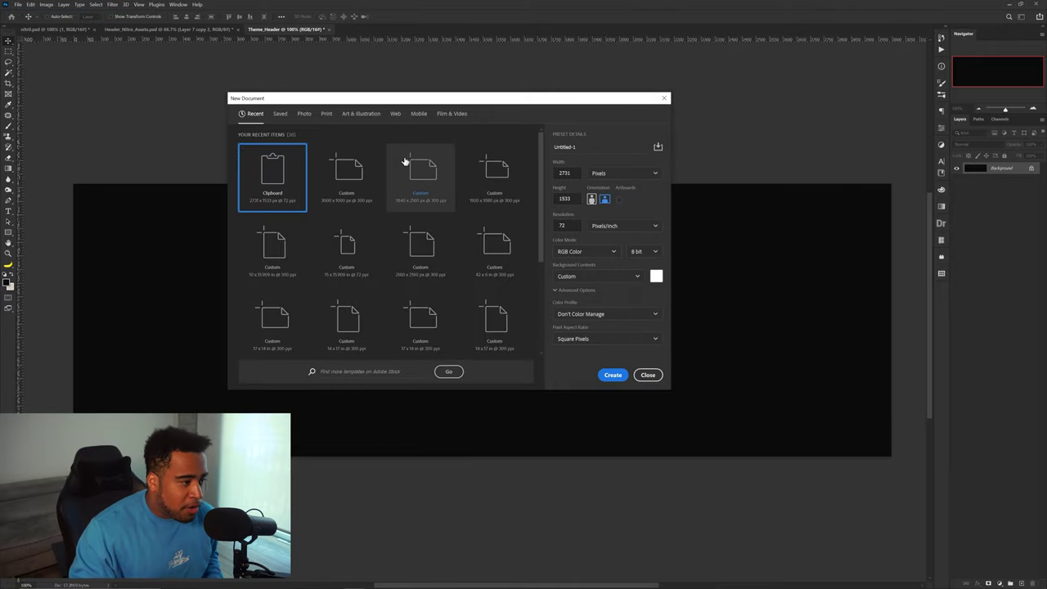
left_click(362, 169)
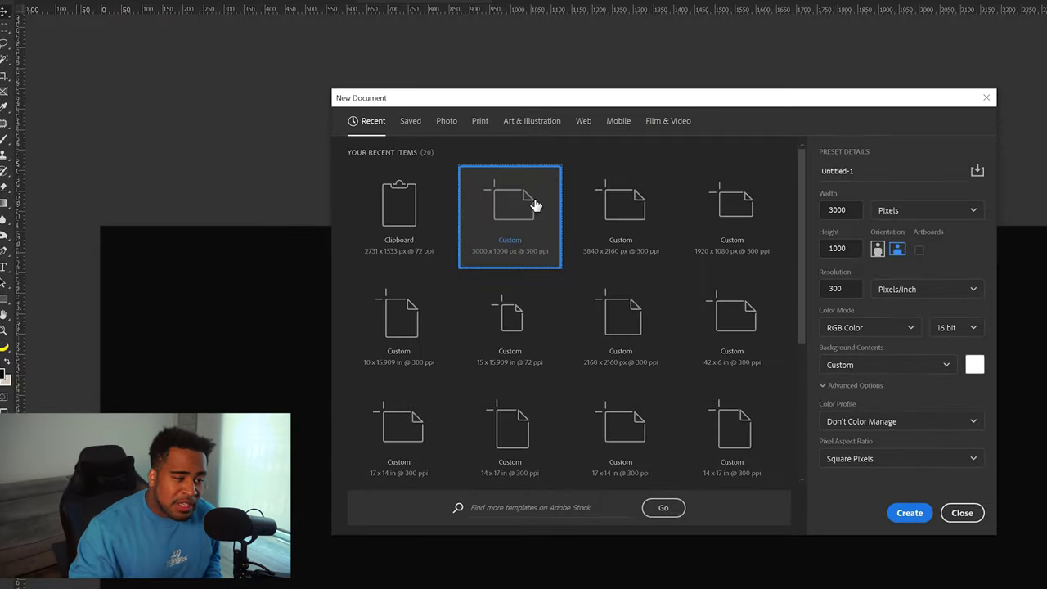
left_click(891, 211)
left_click(888, 232)
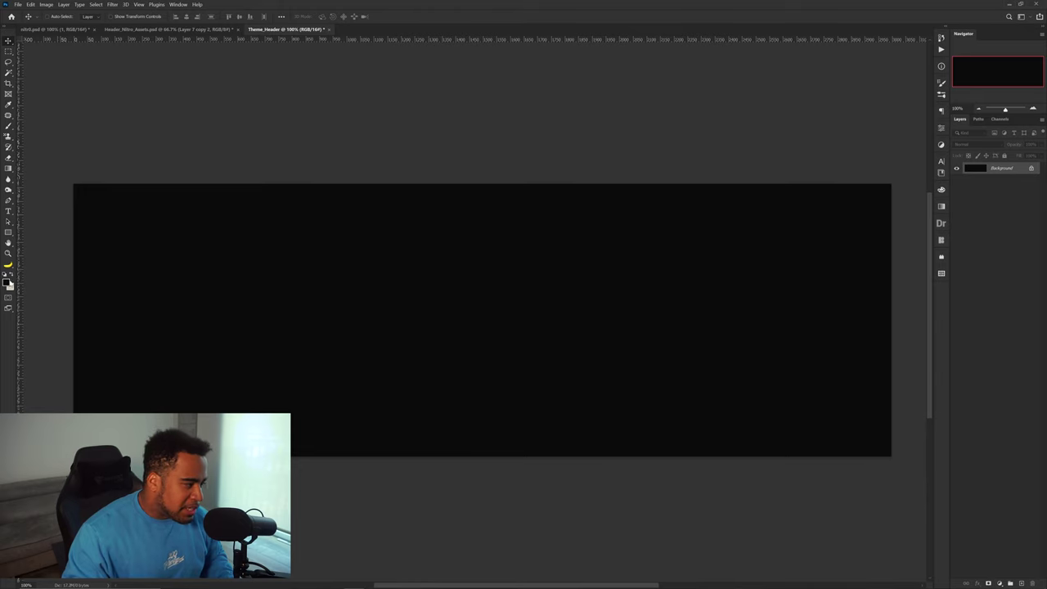
- Set the foreground colour to 0b0b0b and fill the Background layer with it
left_click(8, 282)
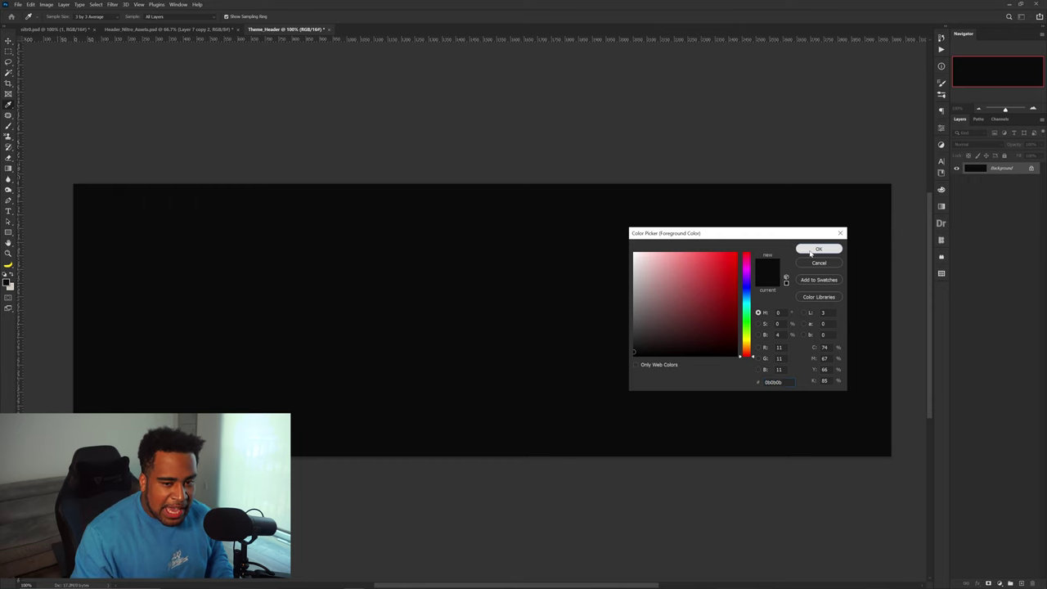
left_click(818, 249)
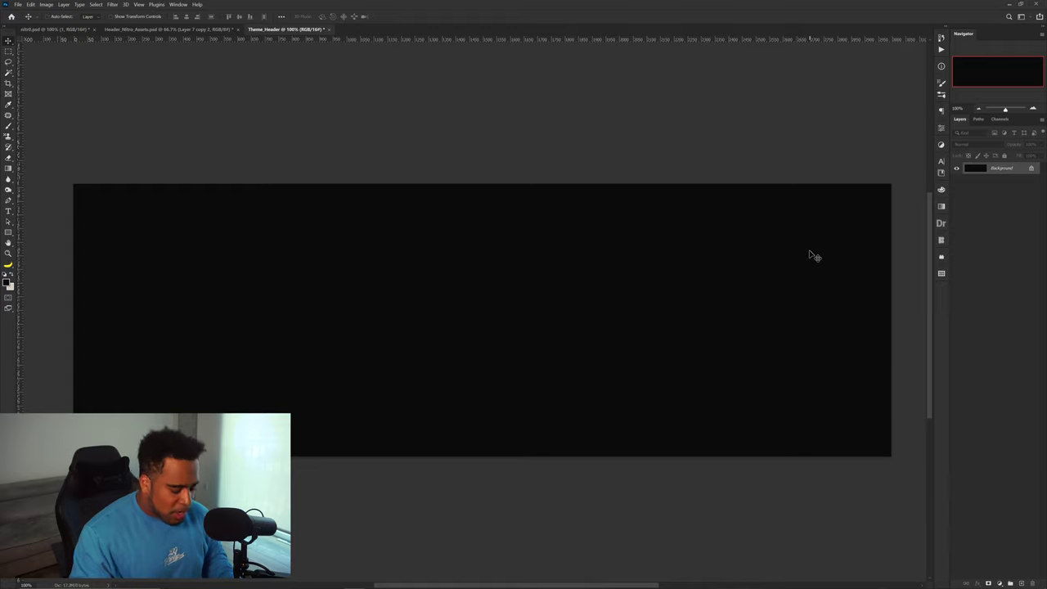
key("v")
key("ctrl+BackSpace")
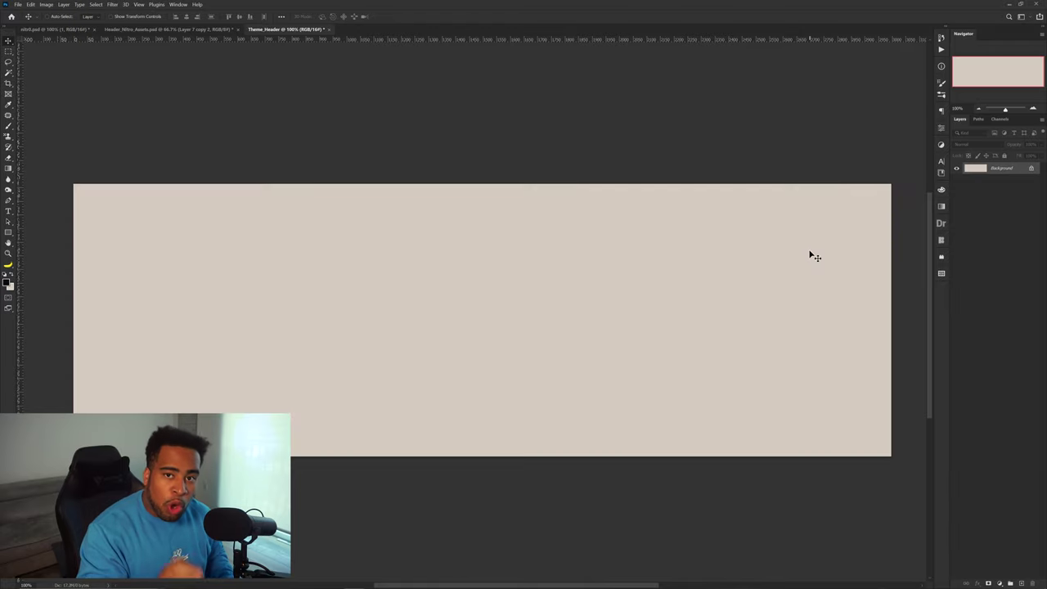
key("alt+BackSpace")
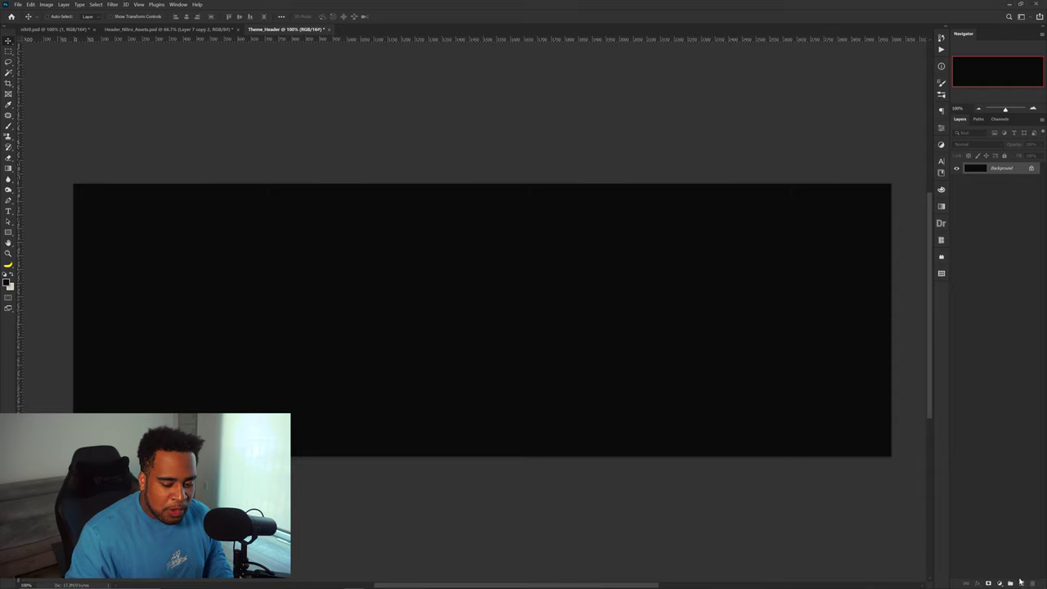
- Create a new layer and set up a large soft round brush with 0% hardness and black as the foreground colour
left_click(1022, 582)
key("b")
left_click_drag(606, 270, 591, 266)
right_click(591, 260)
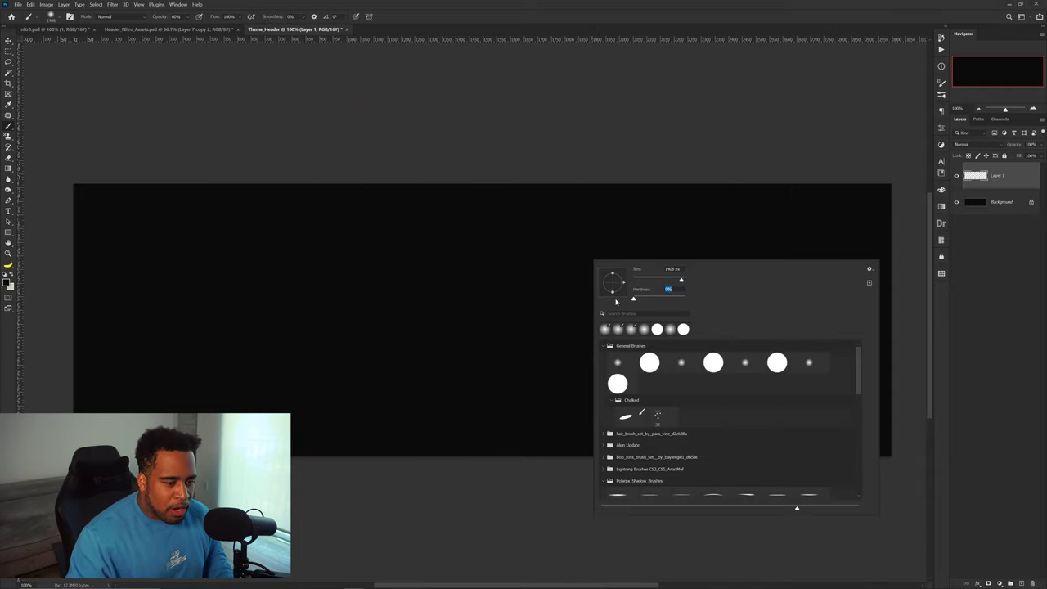
key("Return")
left_click(7, 282)
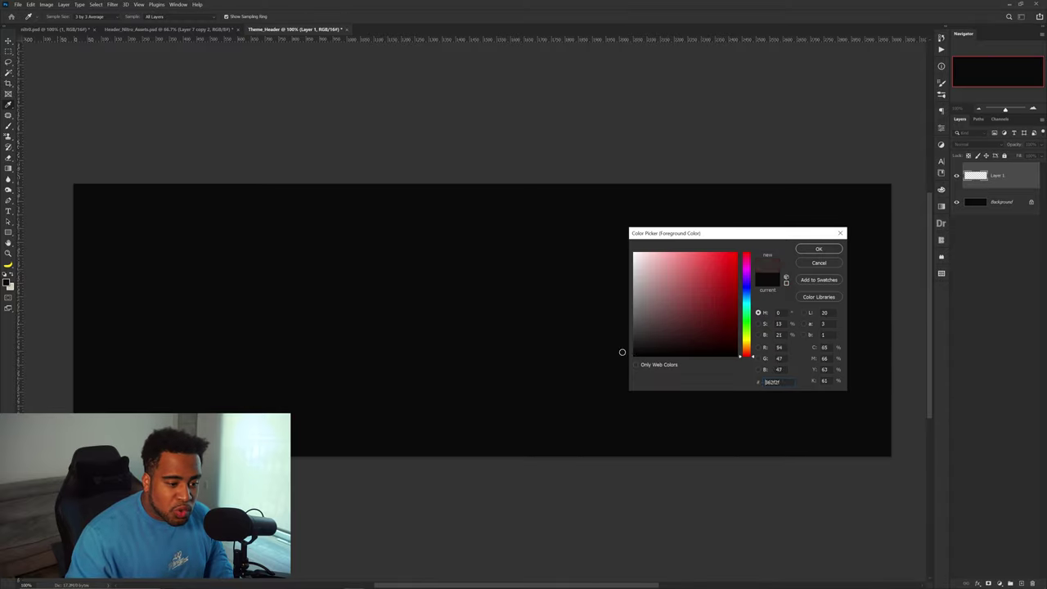
left_click(818, 250)
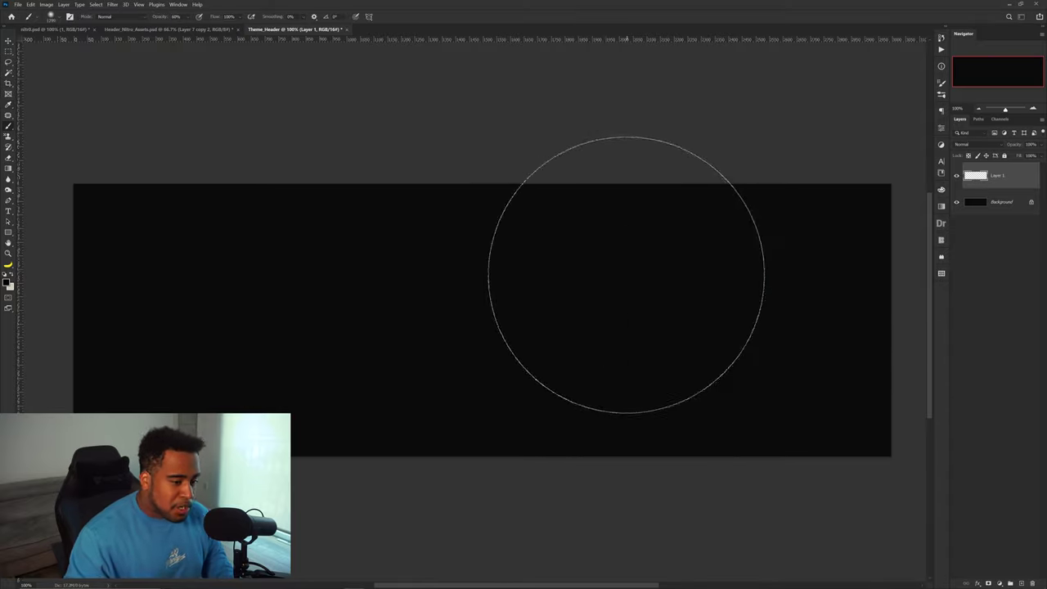
scroll(607, 283, "down", 1)
left_click_drag(531, 257, 542, 259)
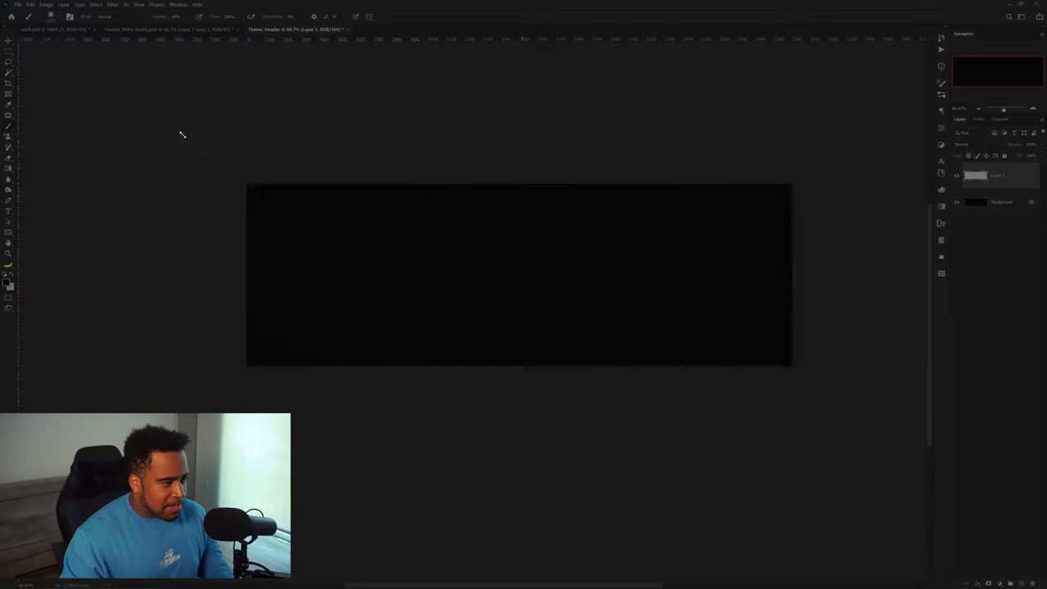
left_click_drag(178, 131, 869, 407)
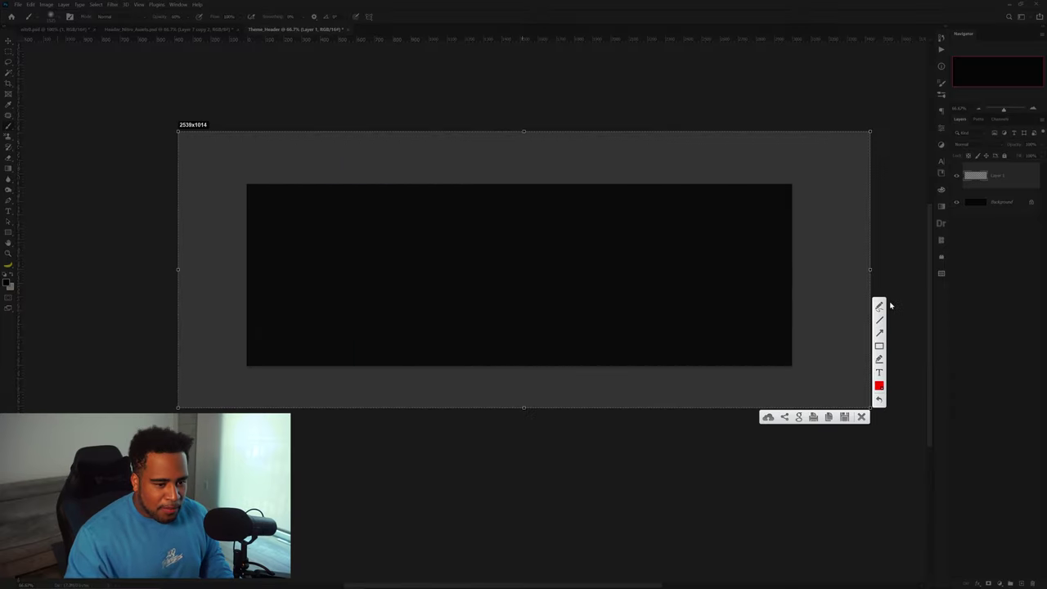
left_click(880, 307)
left_click_drag(810, 256, 819, 252)
mouse_move(811, 254)
left_mouse_down()
mouse_move(798, 285)
mouse_move(300, 359)
mouse_move(612, 395)
left_mouse_up()
mouse_move(381, 415)
left_mouse_down()
mouse_move(829, 264)
mouse_move(455, 431)
left_mouse_up()
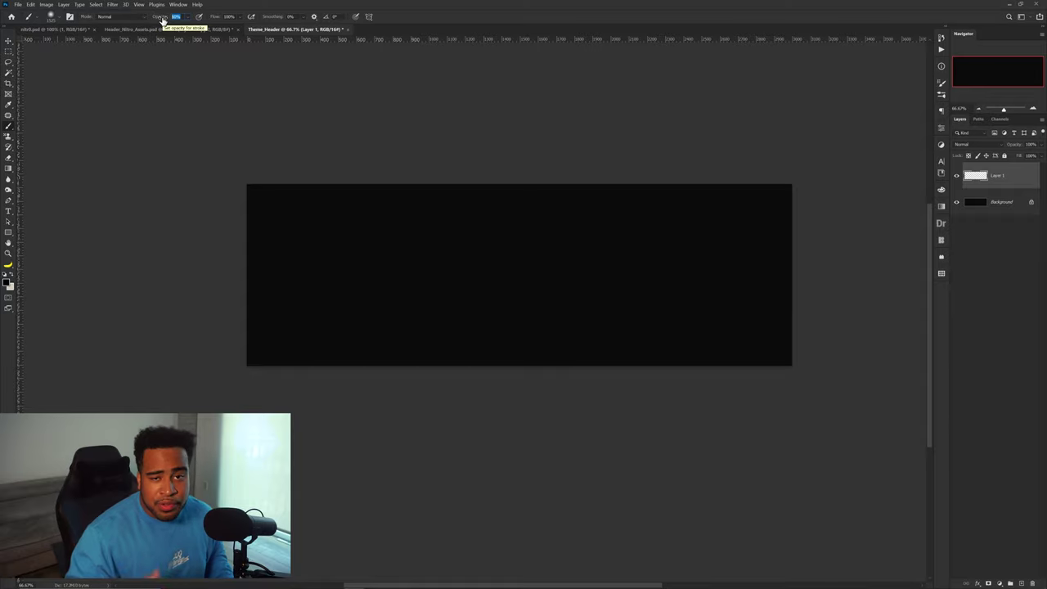
- Paint soft black at 60% opacity diagonally across the lower-right part of the canvas on Layer 1
right_click(536, 257, "alt")
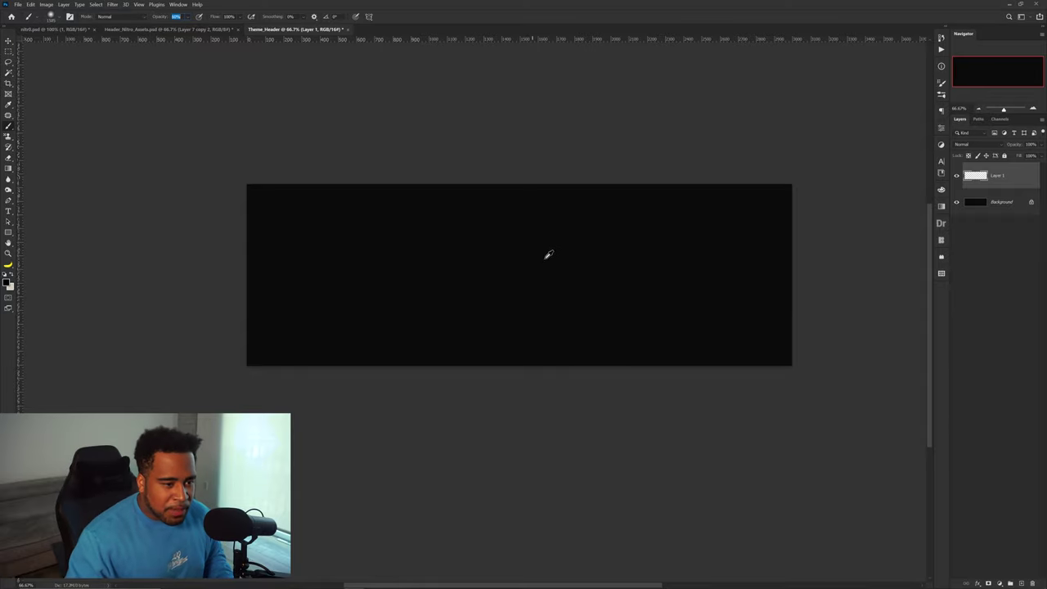
mouse_move(829, 202)
left_mouse_down()
mouse_move(754, 293)
mouse_move(435, 375)
left_mouse_up()
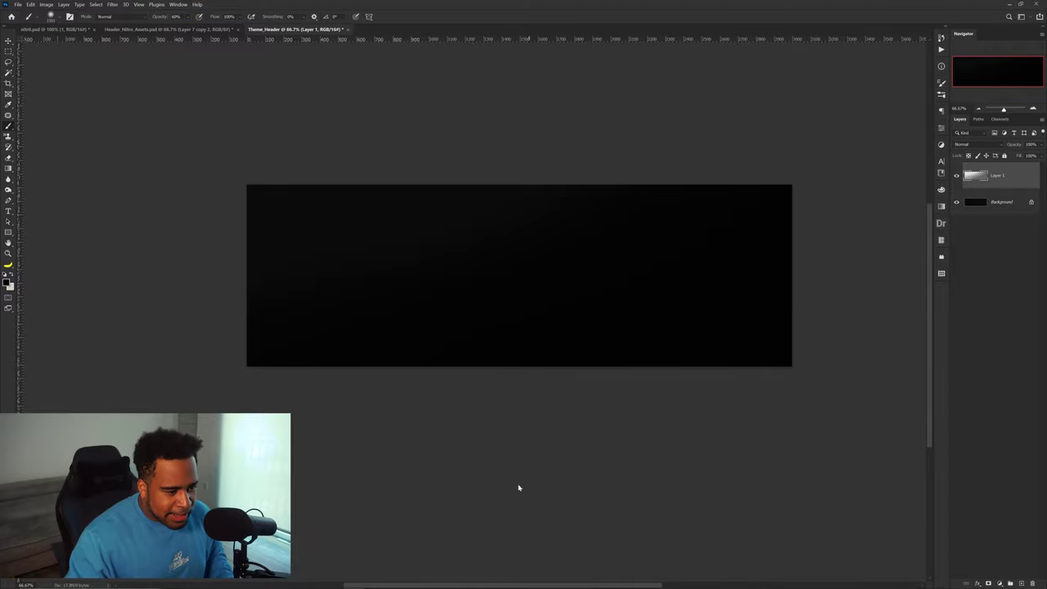
mouse_move(688, 350)
left_mouse_down()
mouse_move(706, 436)
mouse_move(690, 336)
mouse_move(691, 352)
left_mouse_up()
scroll(590, 286, "up", 1)
key("v")
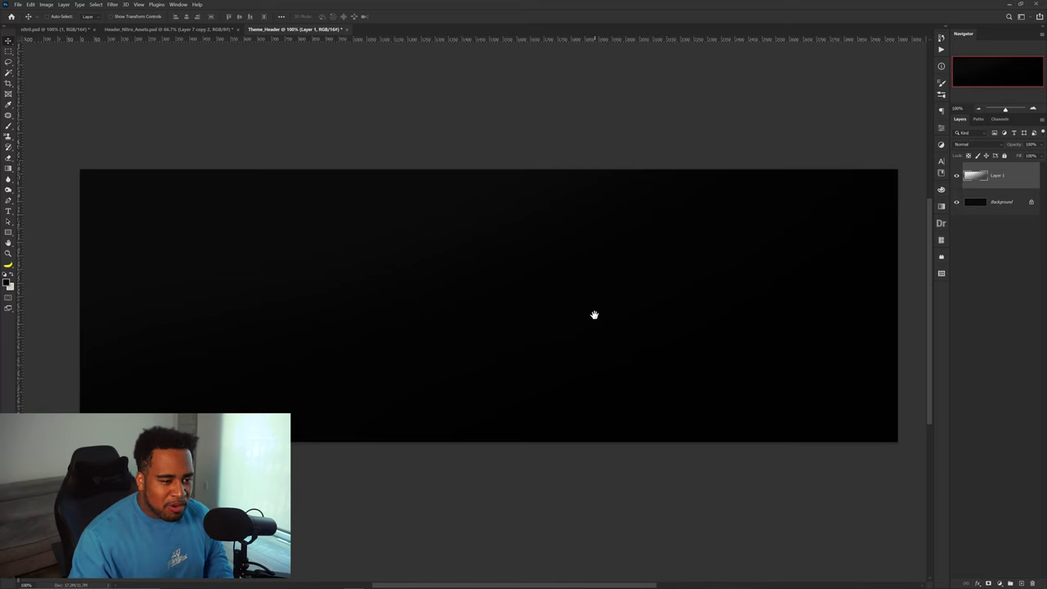
- Add a text layer reading "100" near the middle of the canvas
key("t")
left_click(411, 281)
type("100")
key("ctrl+Return")
key("c")
- Set the foreground colour and the "100" text's colour to white (ffffff)
left_click(8, 284)
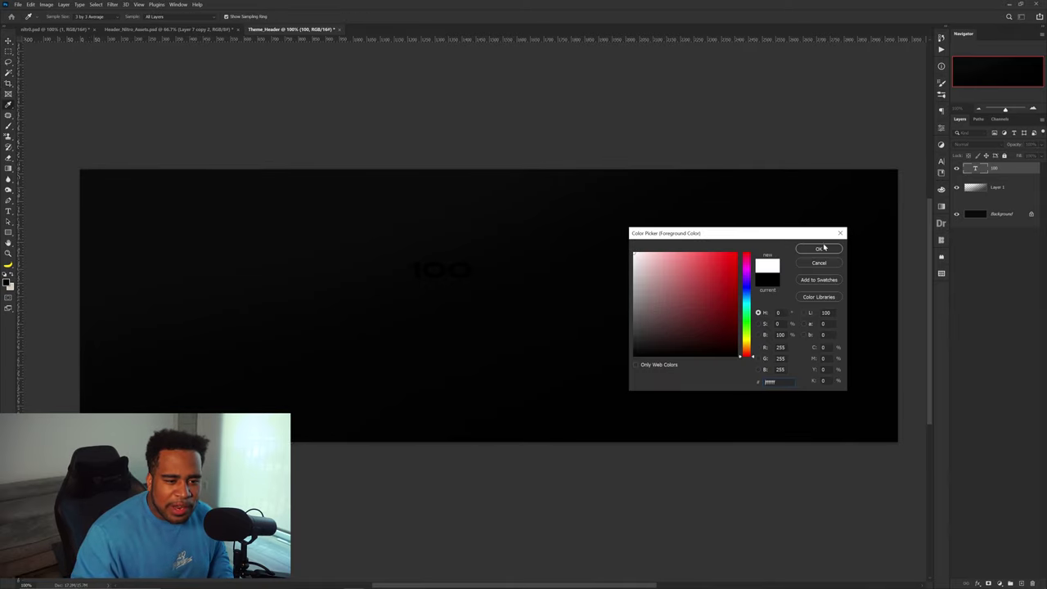
left_click(819, 248)
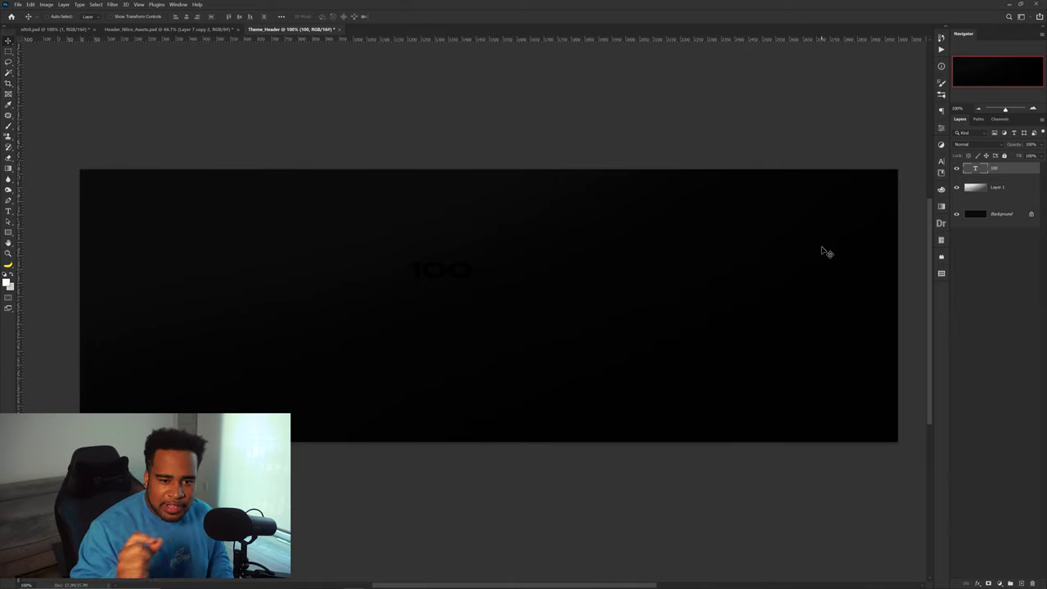
left_click(940, 162)
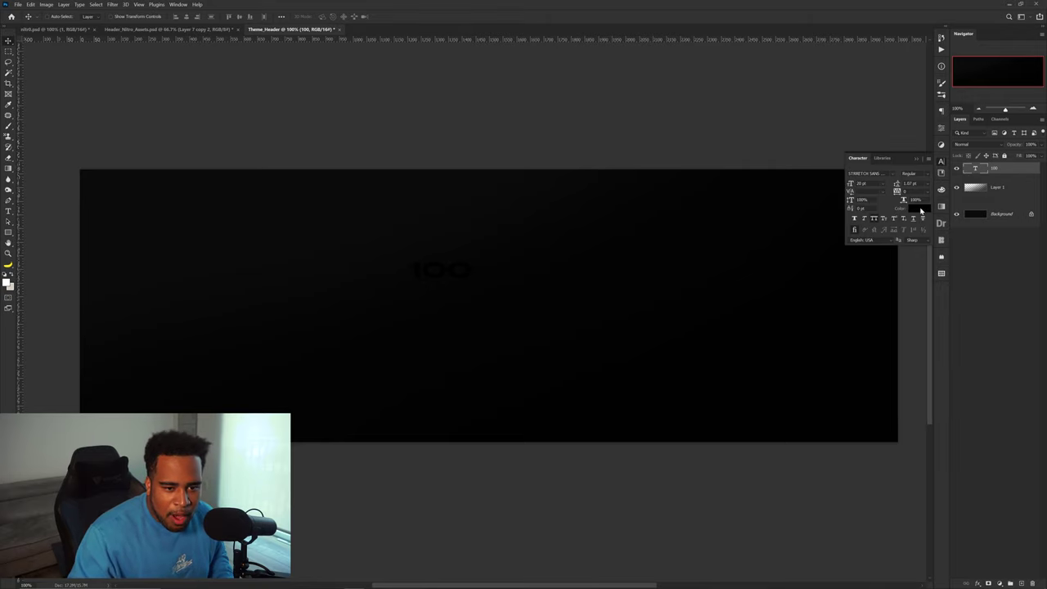
left_click(917, 209)
type("ffffff")
left_click(813, 249)
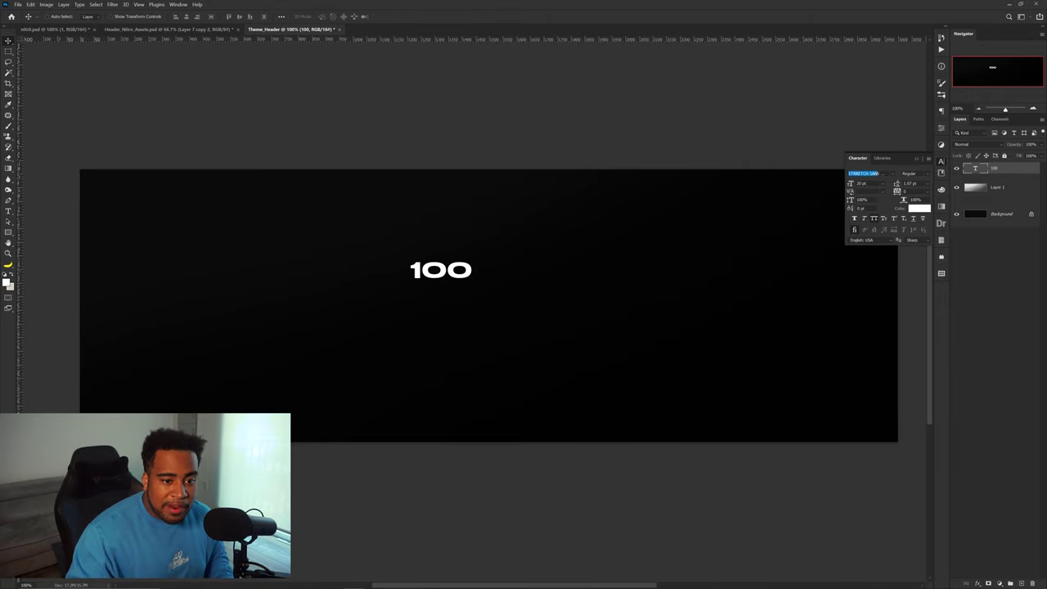
- Scale up the "100" text and place it in the upper-left area of the canvas
key("ctrl+t")
left_click_drag(473, 270, 626, 292)
key("Return")
key("ctrl+t")
key("Return")
- Try replacing the text of the "100" copy with "SEN" and delete that copy
double_click(621, 287)
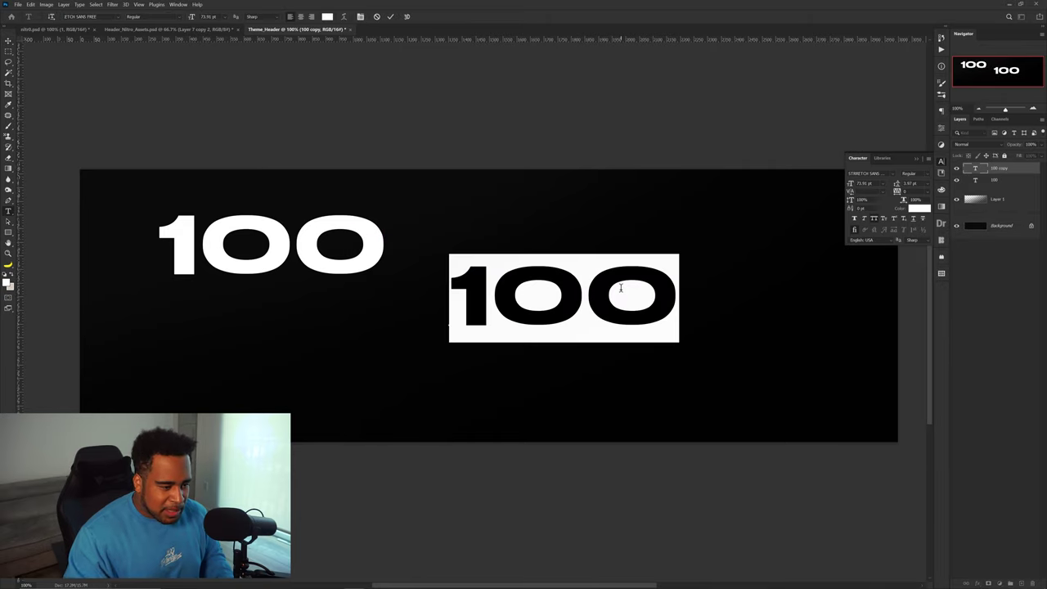
type("RL")
key("ctrl+a")
type("SEN")
key("ctrl")
key("ctrl+a")
key("ctrl+Return")
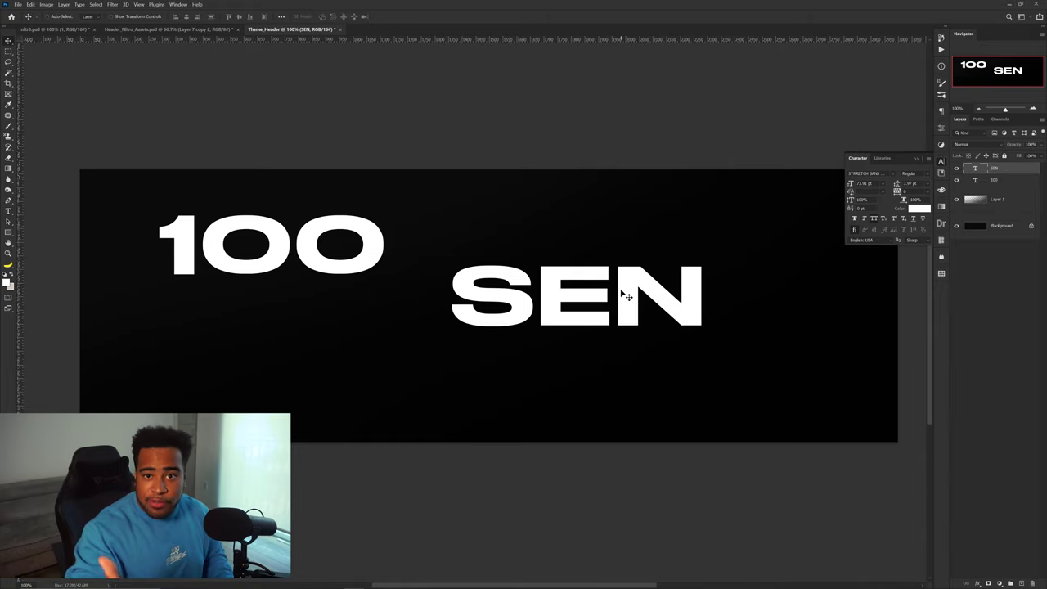
key("Delete")
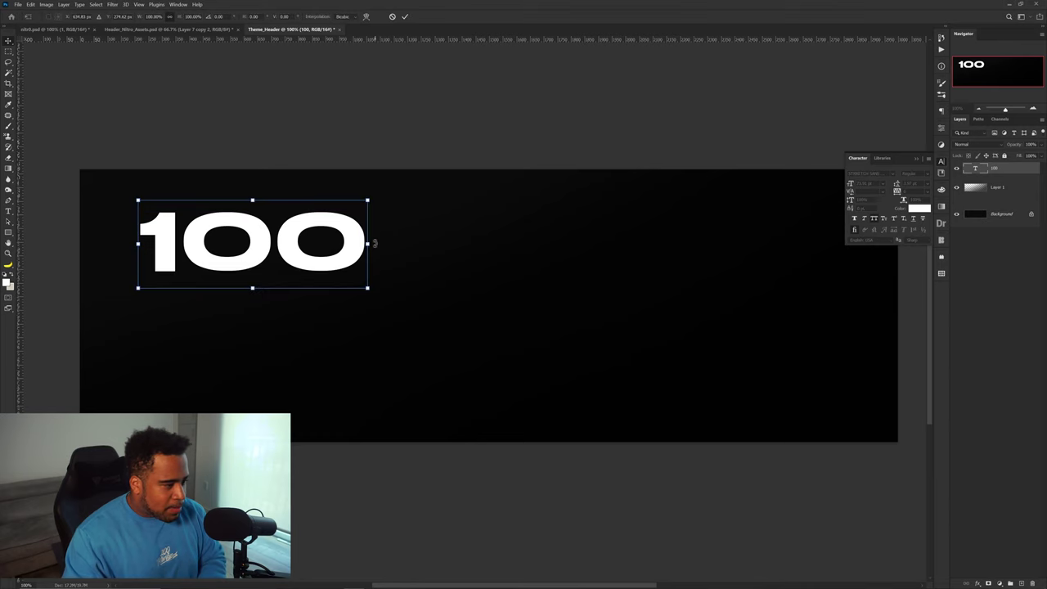
- Enlarge the "100" text to about 88 pt near the canvas's upper-left corner and duplicate it twice along the top row
left_click_drag(367, 239, 411, 240)
left_click_drag(339, 240, 351, 237)
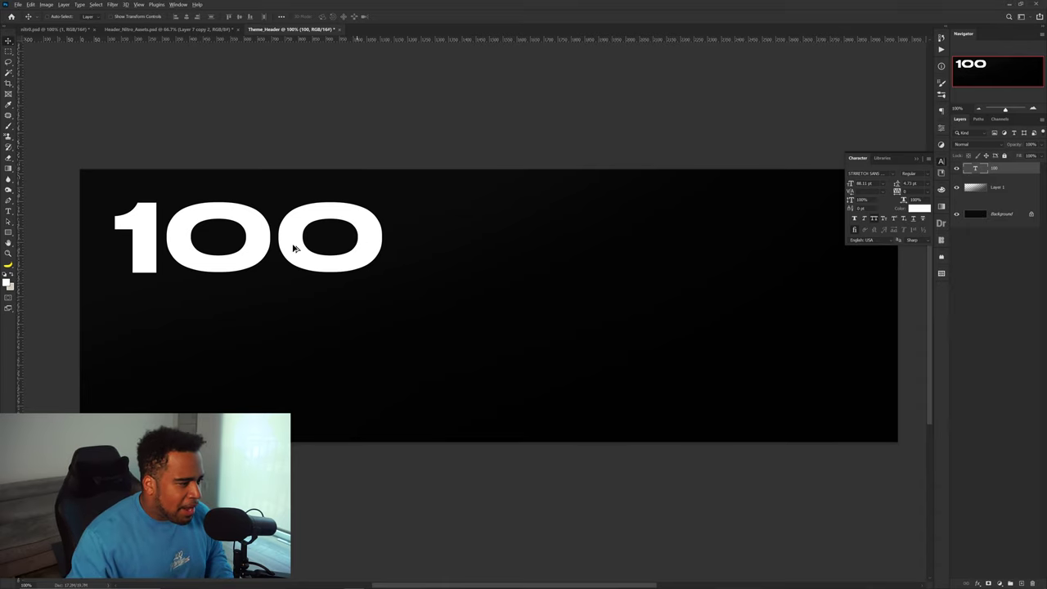
left_click_drag(272, 241, 397, 229)
left_click_drag(328, 239, 493, 224)
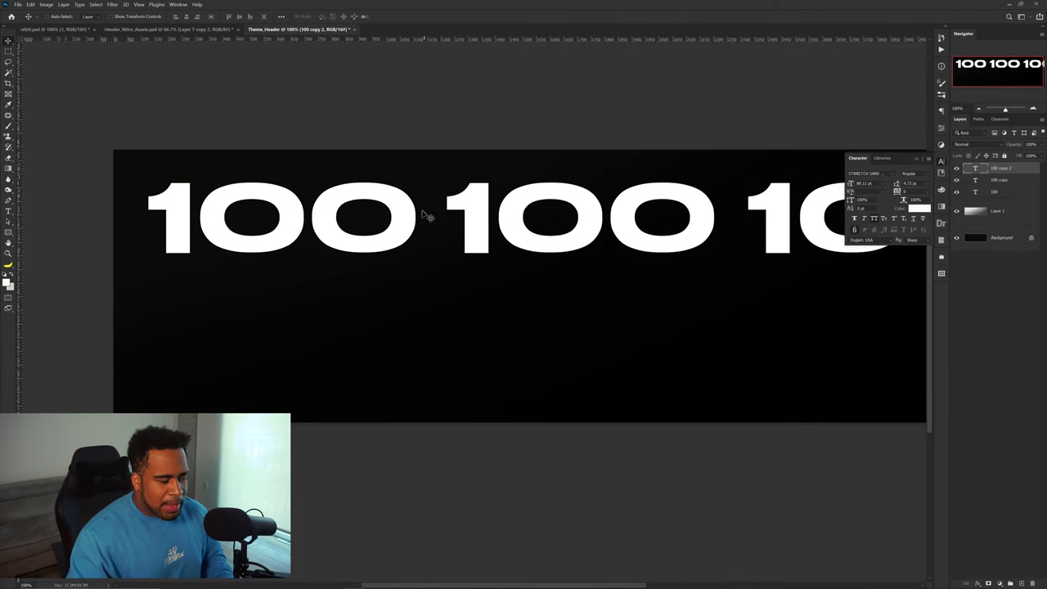
- Try duplicating the whole row of "100" texts into two aligned rows below it
left_click(1012, 195, "shift")
left_click_drag(676, 215, 684, 301)
left_click_drag(685, 301, 686, 361)
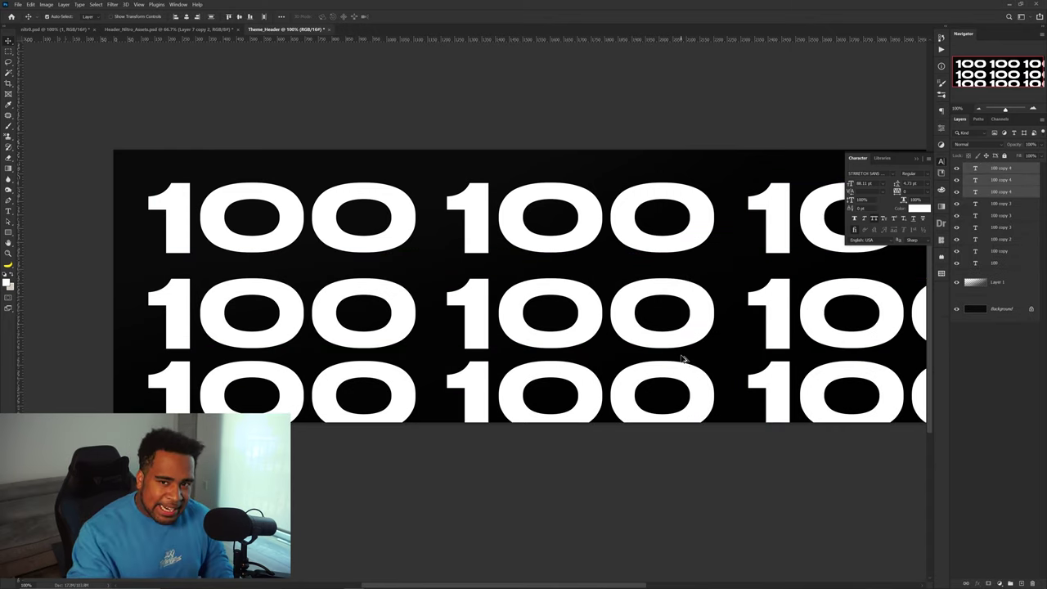
key("ctrl+z")
key("ctrl+z")
- Duplicate the "100" text individually to build a second and third row below, with the second row staggered horizontally
left_click(423, 226)
left_click_drag(411, 215, 374, 286)
left_click_drag(222, 283, 528, 283)
left_click_drag(410, 283, 534, 350)
left_click_drag(665, 346, 352, 335)
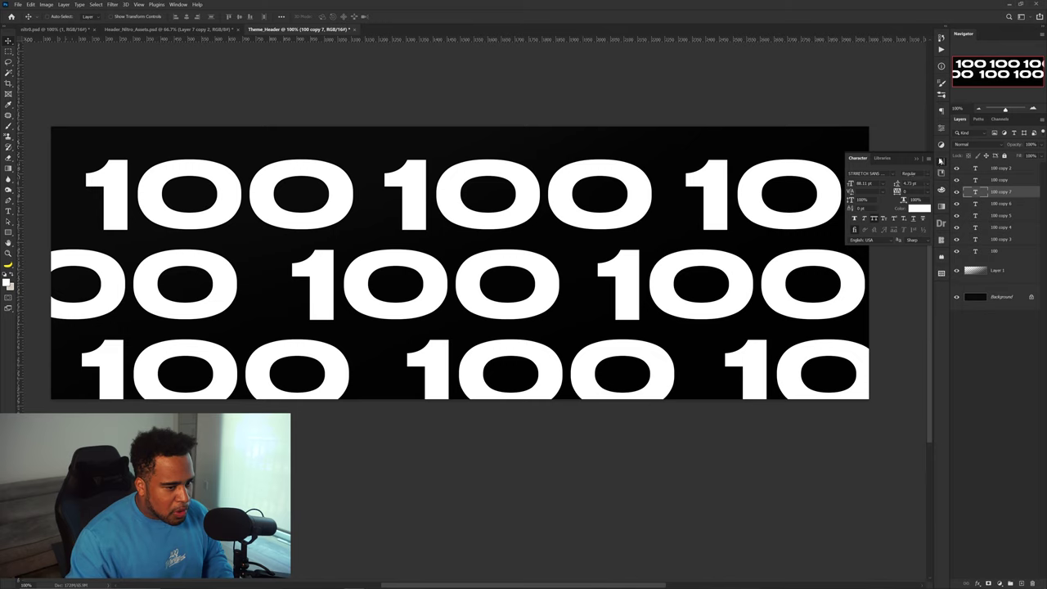
- Shift all the "100" text layers together slightly up and left so the three rows fit within the canvas
left_click(1010, 173)
left_click(1001, 263, "shift")
left_click_drag(567, 255, 563, 247)
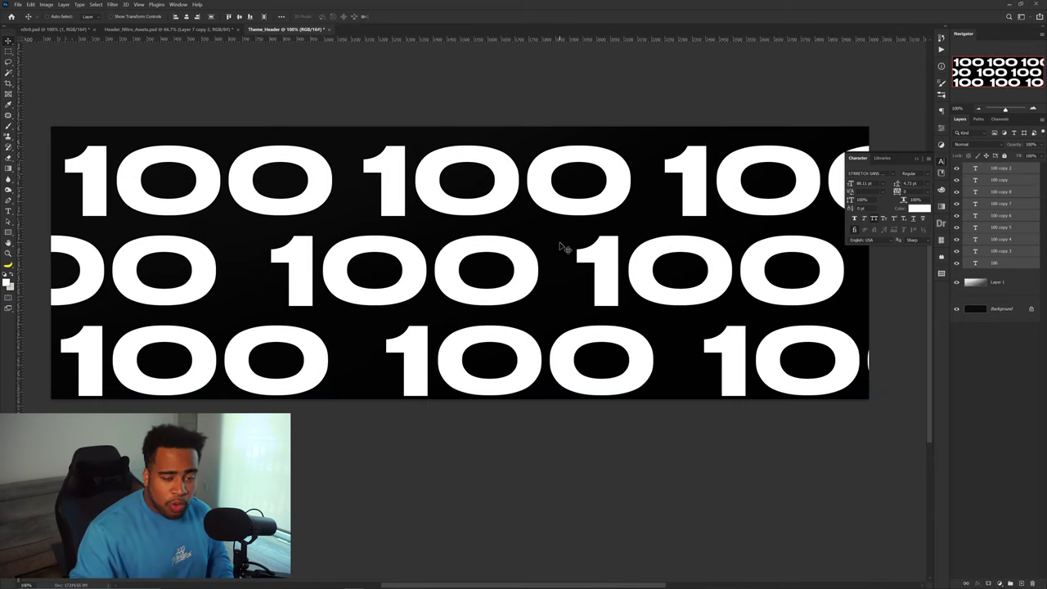
left_click(940, 164)
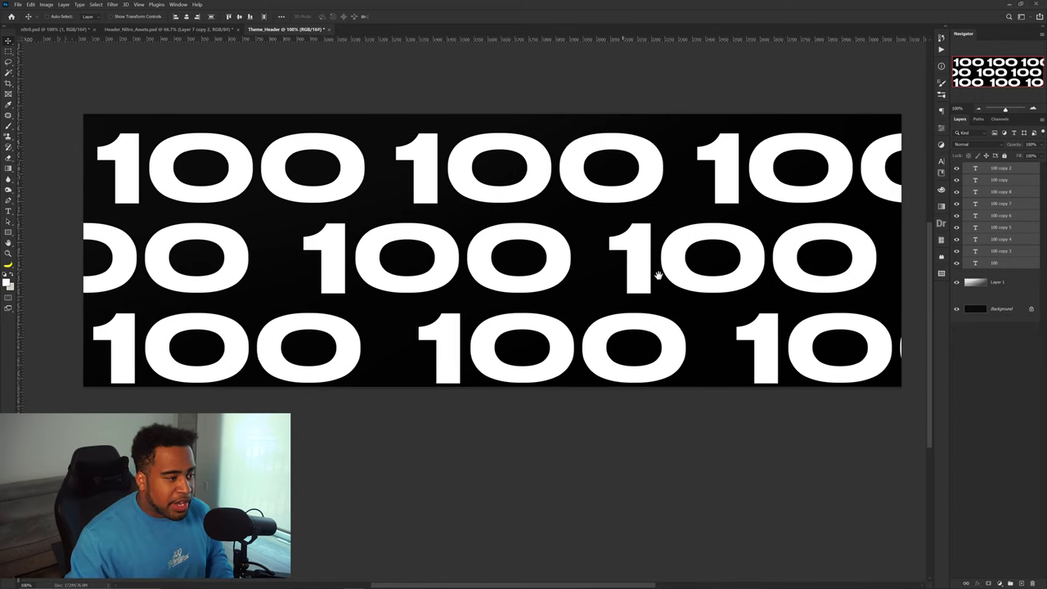
key("Up")
key("Up")
key("Up")
key("Up")
key("Up")
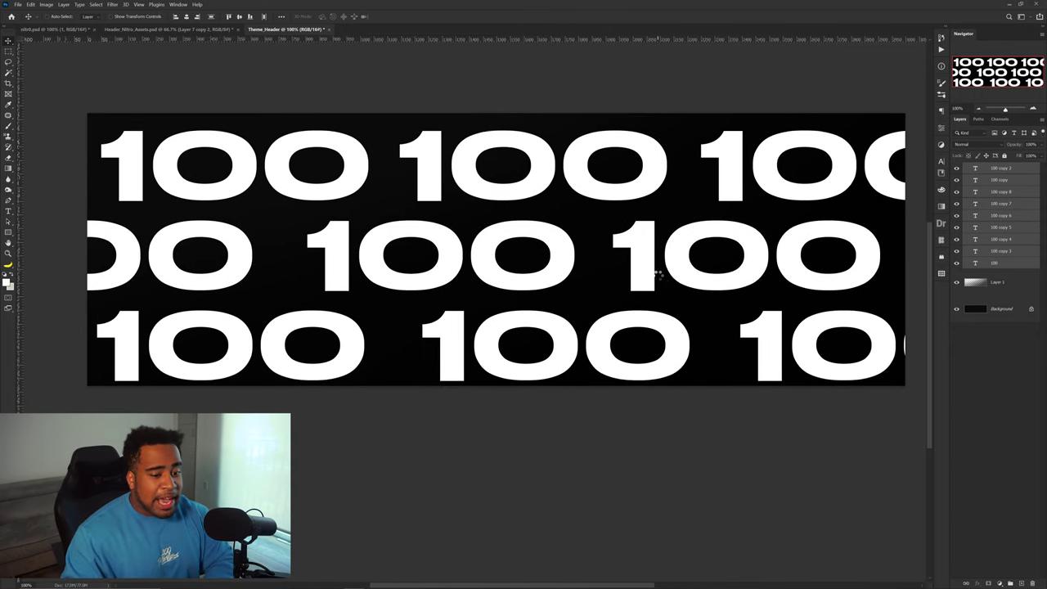
- Set the text colour of all the selected "100" layers to 0b0b0b
left_click(940, 162)
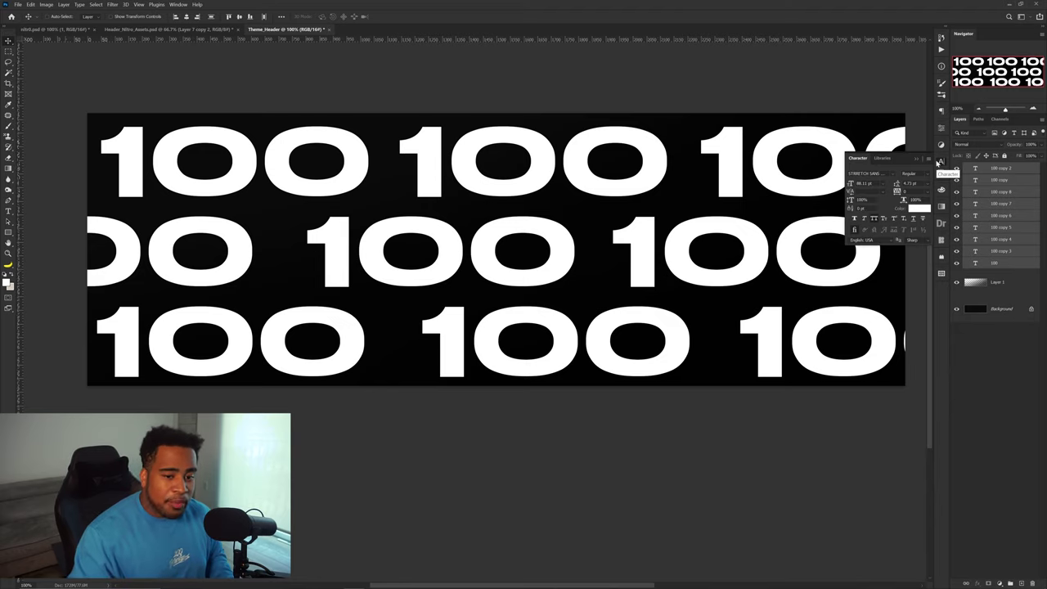
left_click(920, 208)
type("00b0b0")
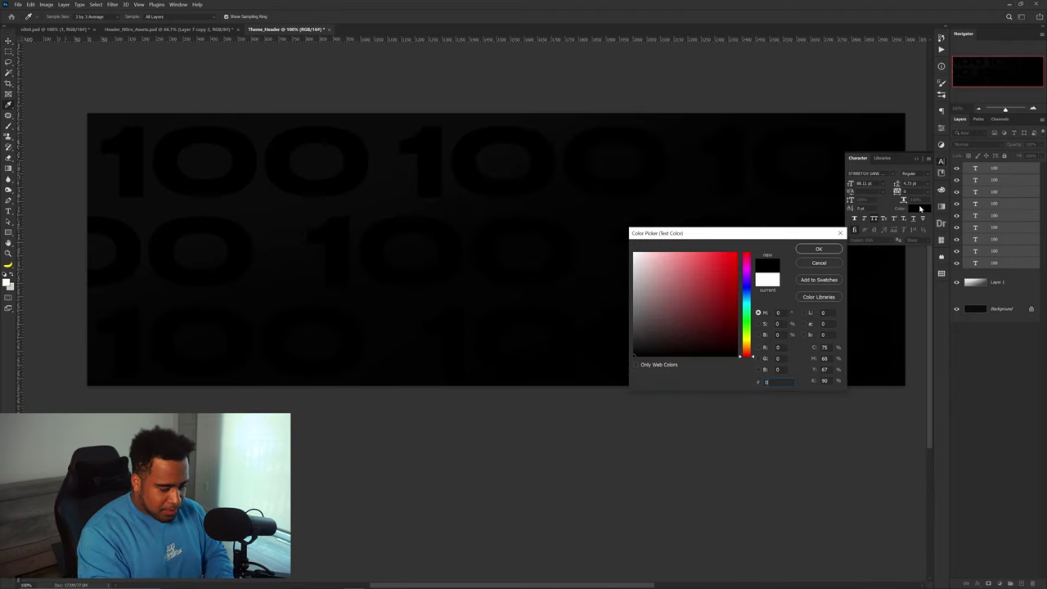
key("BackSpace")
key("BackSpace")
key("BackSpace")
key("BackSpace")
type("0b0b0b")
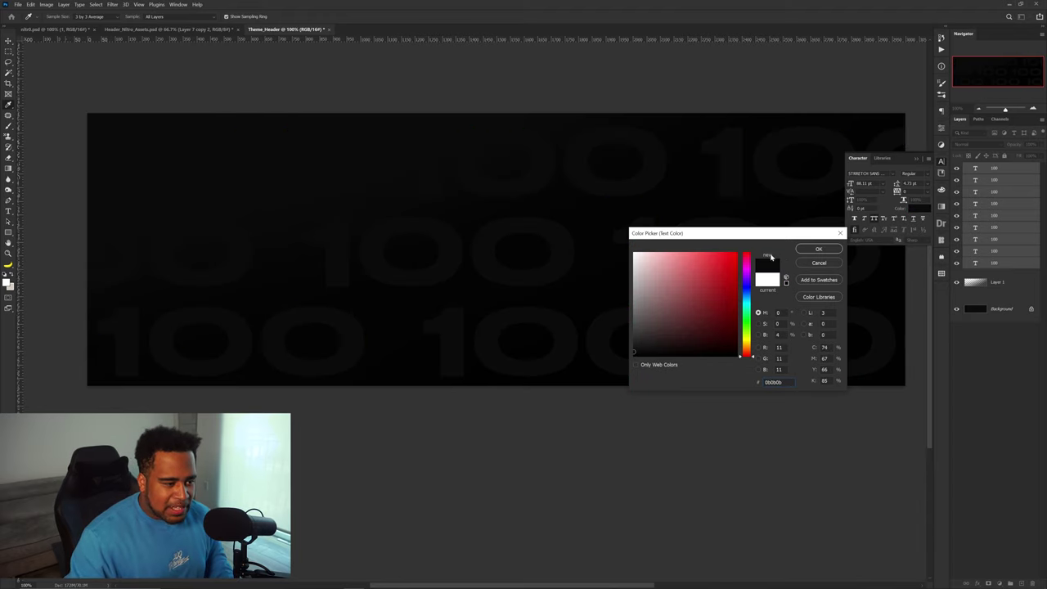
left_click(819, 248)
left_click(941, 163)
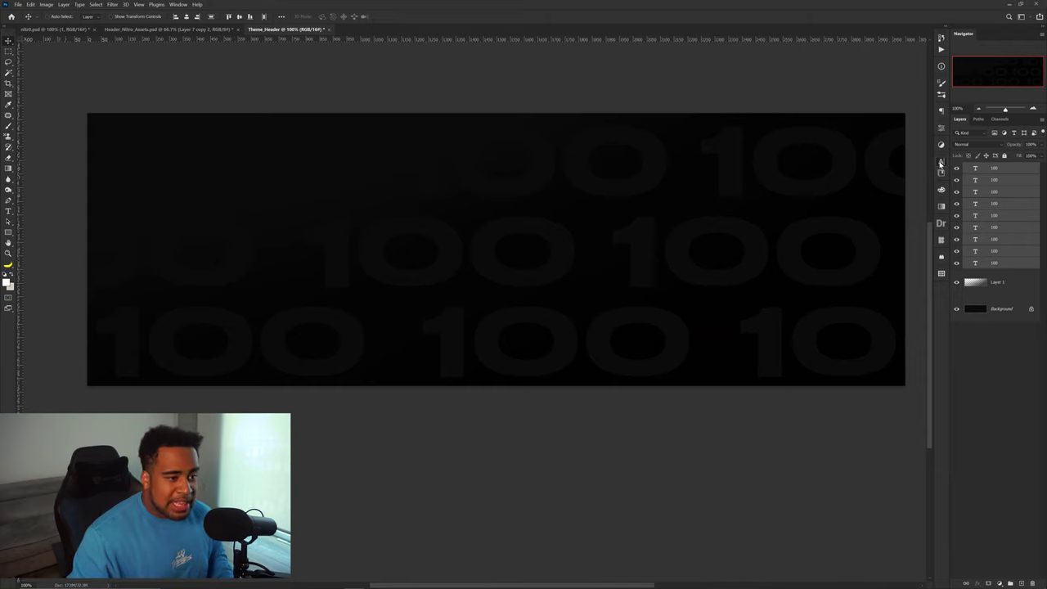
- Try painting a broad soft stroke with the Brush tool across the shaded background on Layer 1
left_click(1004, 280)
key("b")
right_click(743, 261, "alt")
mouse_move(859, 270)
left_mouse_down()
mouse_move(711, 376)
mouse_move(398, 417)
left_mouse_up()
key("ctrl+z")
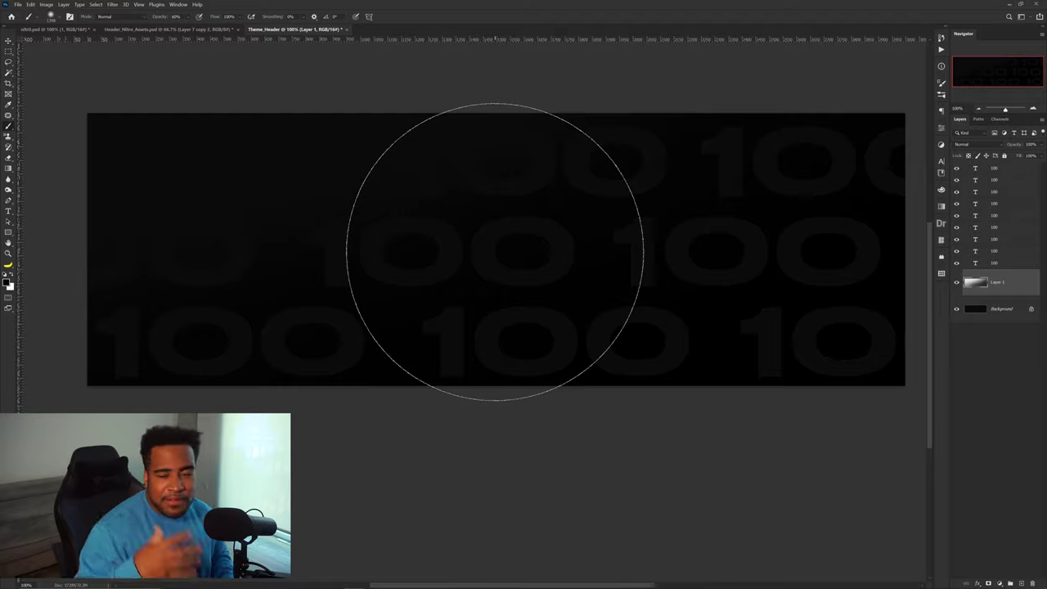
key("v")
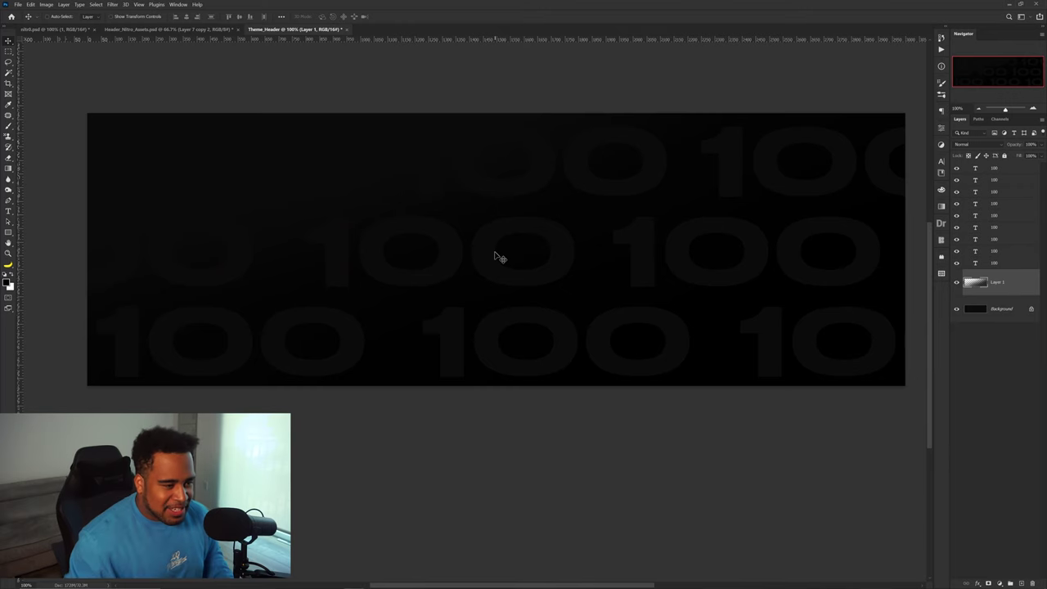
left_click_drag(525, 260, 512, 276)
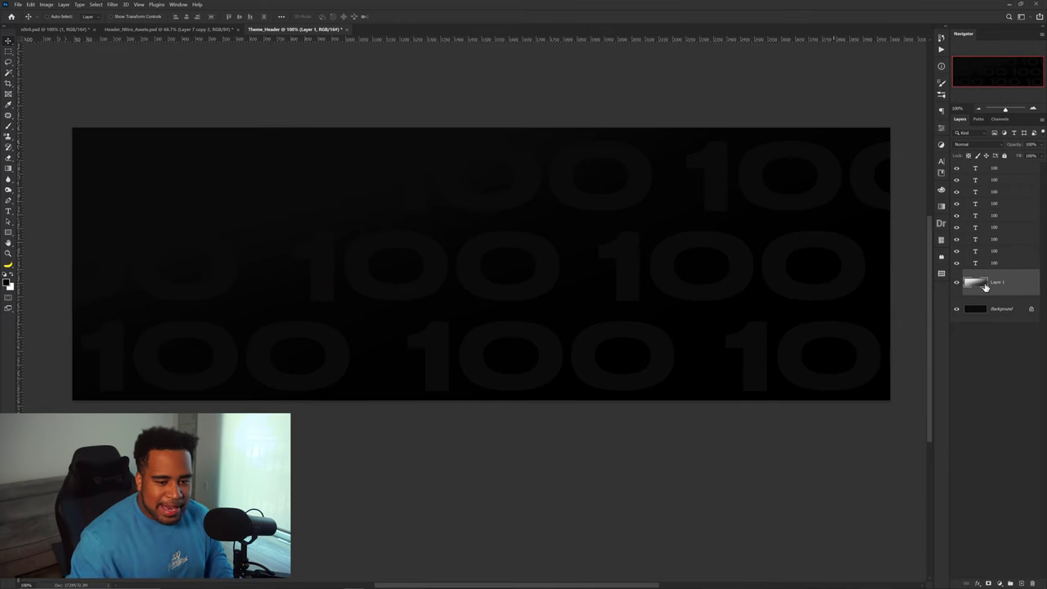
- Bring the red text logos artwork from Header_Nitro_Assets into Theme_Header and order it beneath all the "100" text layers
left_click(1005, 169)
left_click(214, 29)
left_click_drag(736, 338, 578, 282)
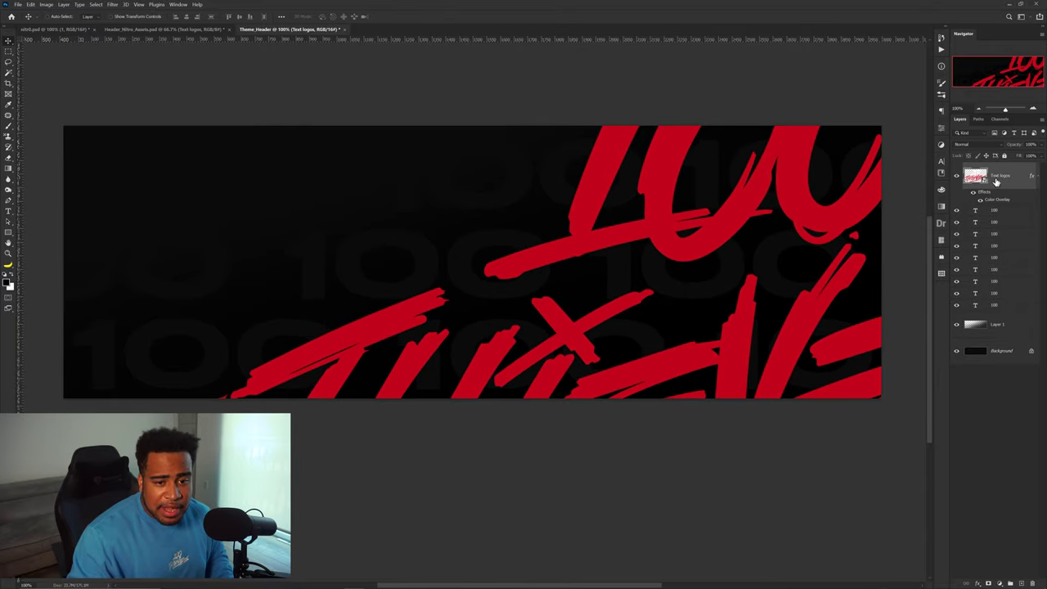
left_click_drag(996, 180, 1003, 288)
left_click_drag(993, 310, 1002, 310)
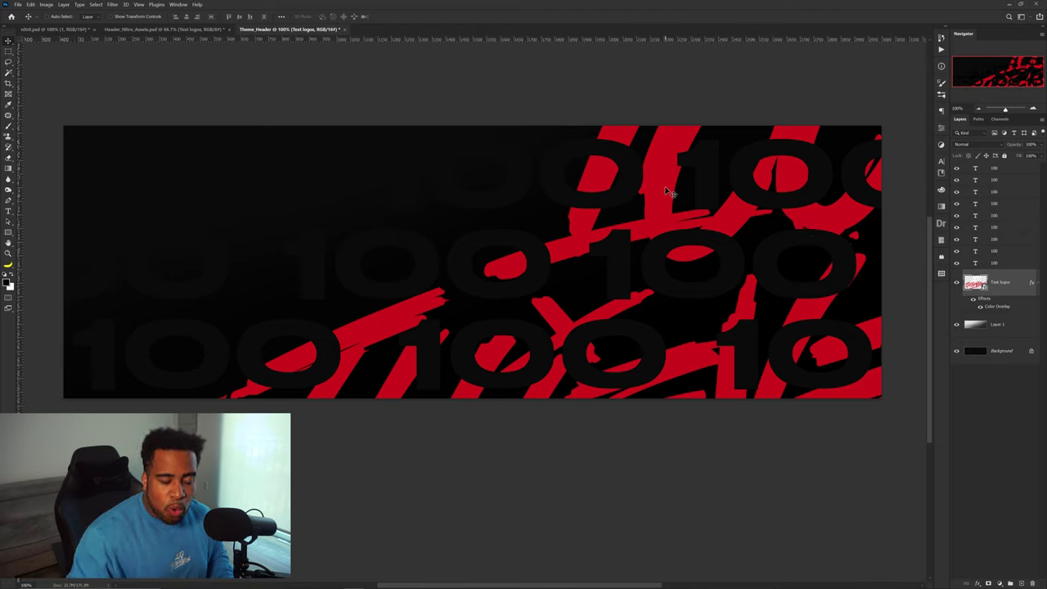
- Order the middle row's rightmost "100" and the top row's left "100" beneath the red Text logos layer
left_click(696, 246)
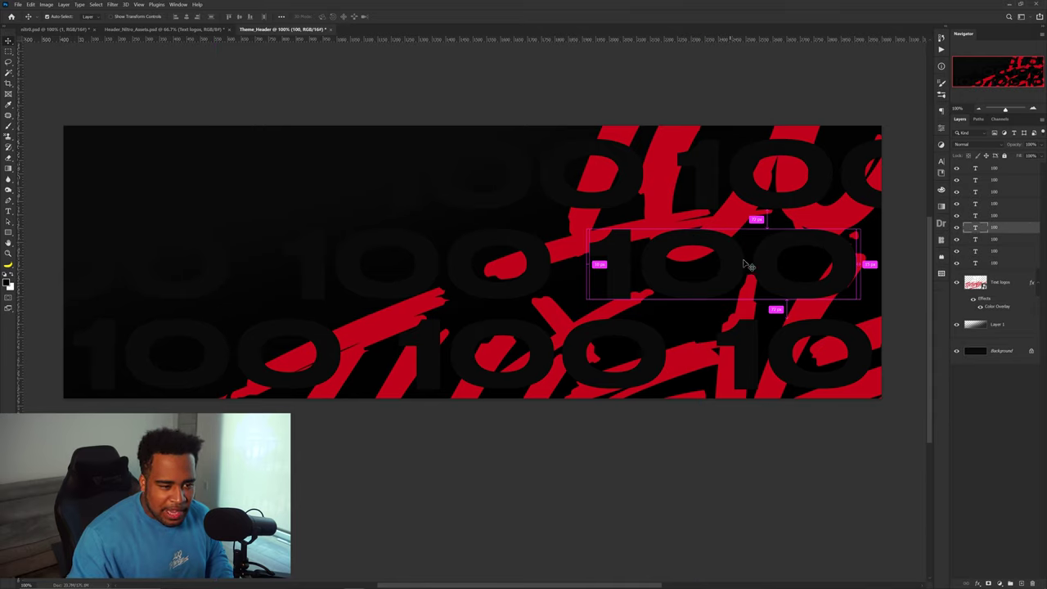
left_click_drag(980, 309, 979, 313)
left_click(615, 168, "ctrl")
left_click_drag(1021, 186, 997, 303)
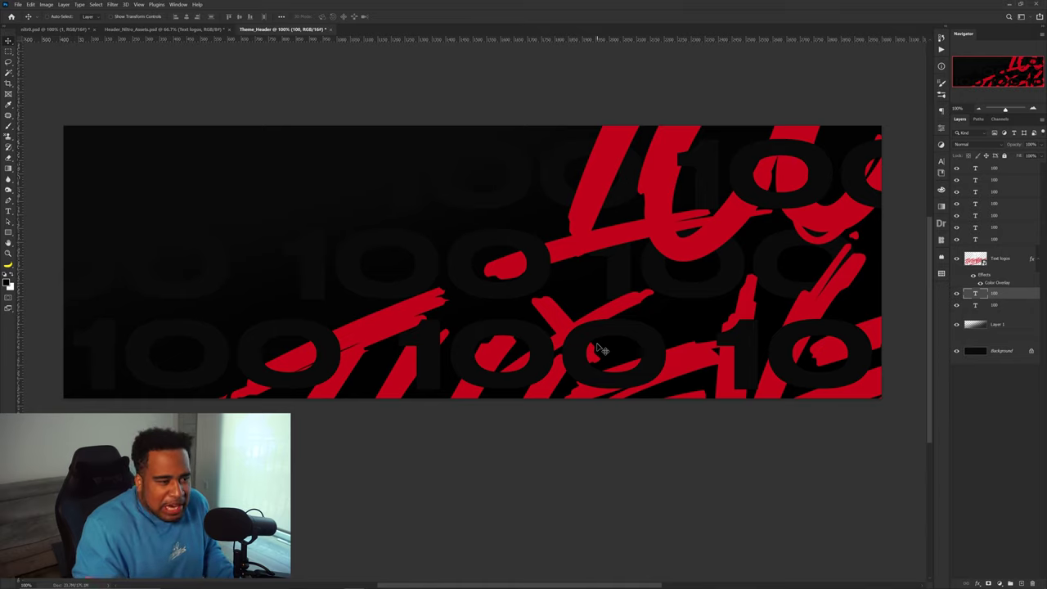
left_click_drag(688, 238, 691, 243)
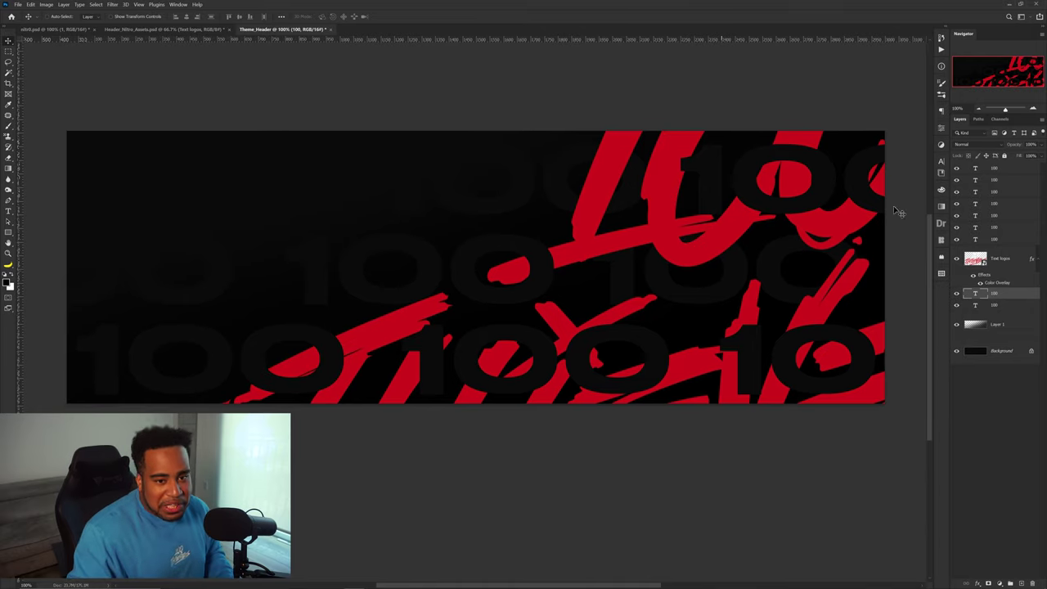
- Bring the hooded character from the assets document in above all "100" layers and position it right of the header's centre
left_click(997, 168)
left_click(185, 29)
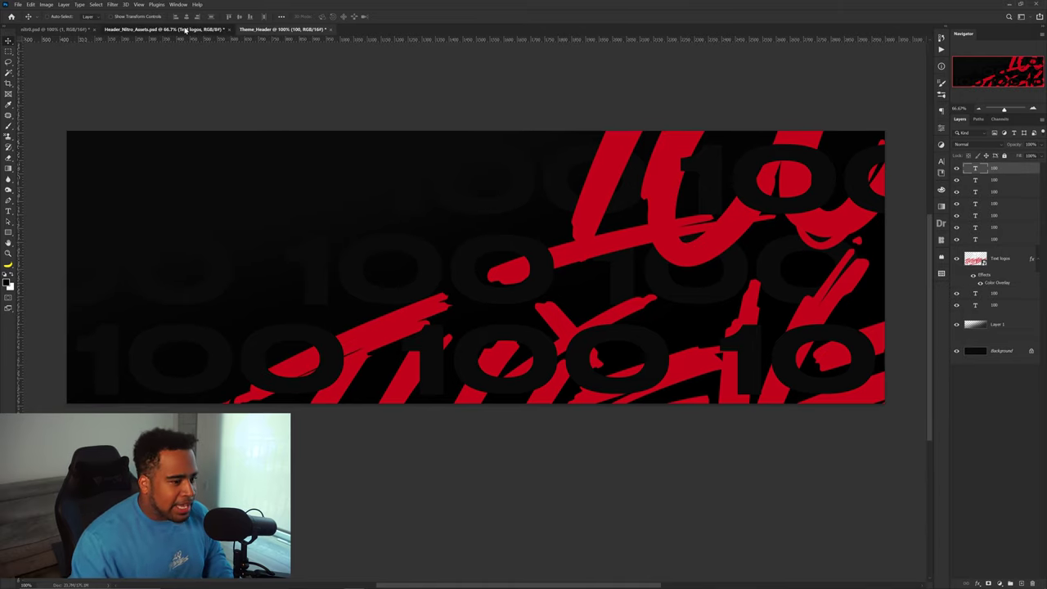
left_click_drag(505, 197, 286, 30)
left_click_drag(529, 244, 533, 248)
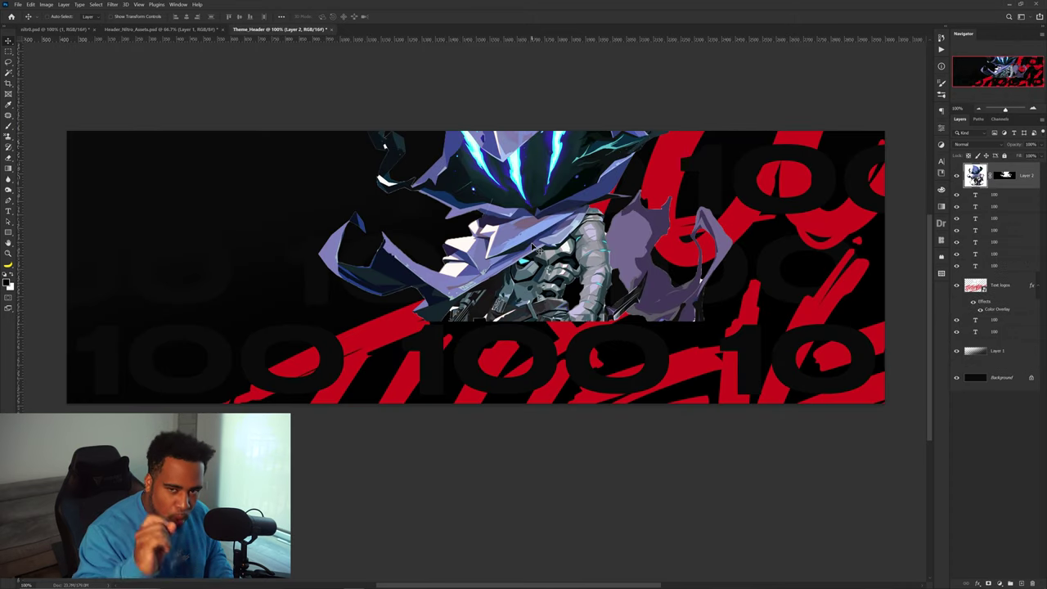
left_click_drag(531, 246, 565, 316)
key("ctrl+t")
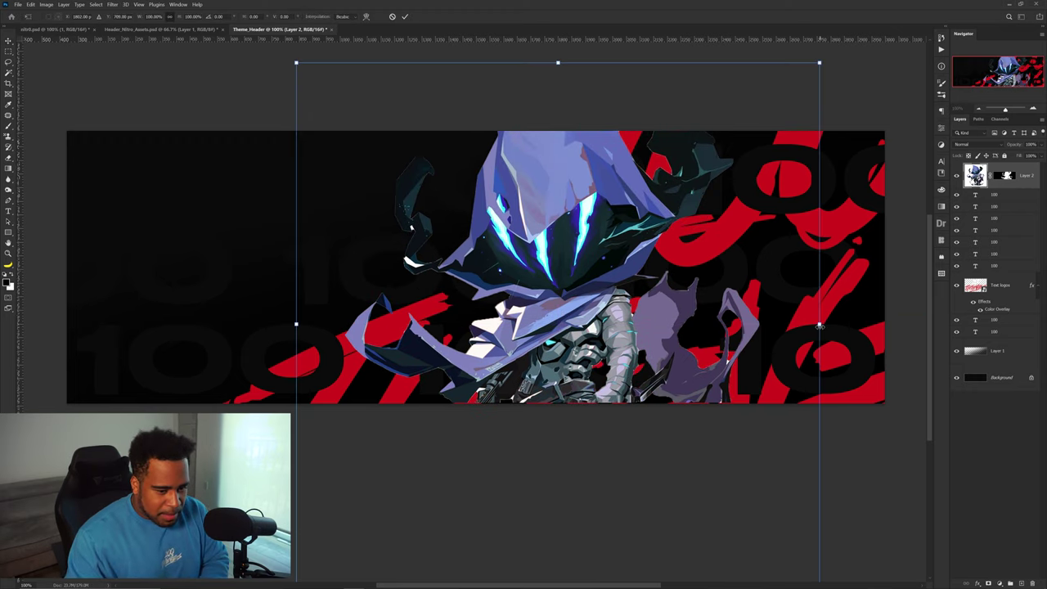
key("Return")
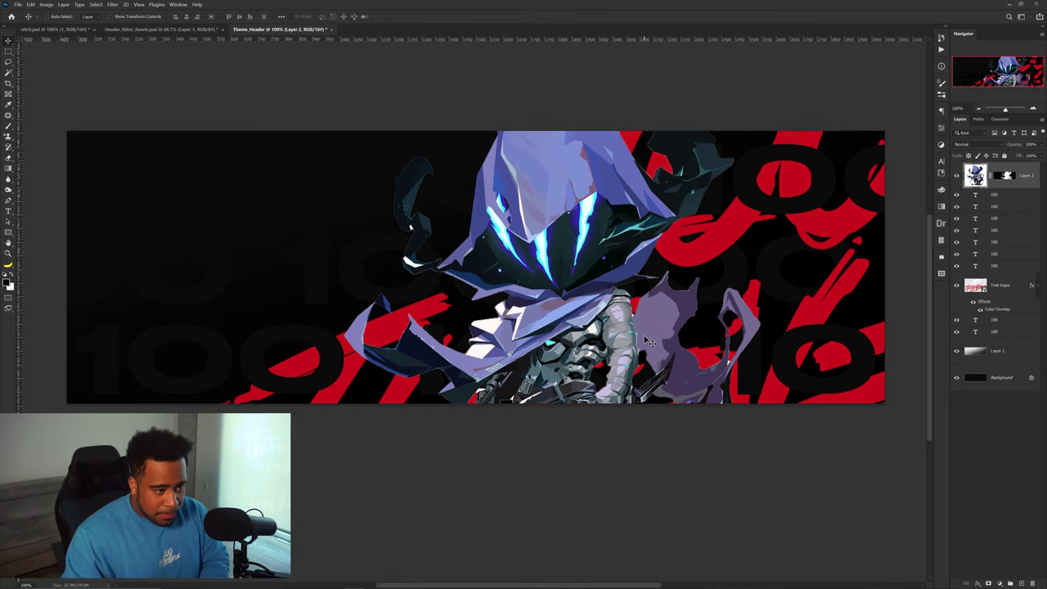
- Bring the masked player photo from the assets document into the header, above the hooded character and right of centre
left_click(164, 29)
left_click_drag(325, 236, 606, 374)
left_click(295, 31)
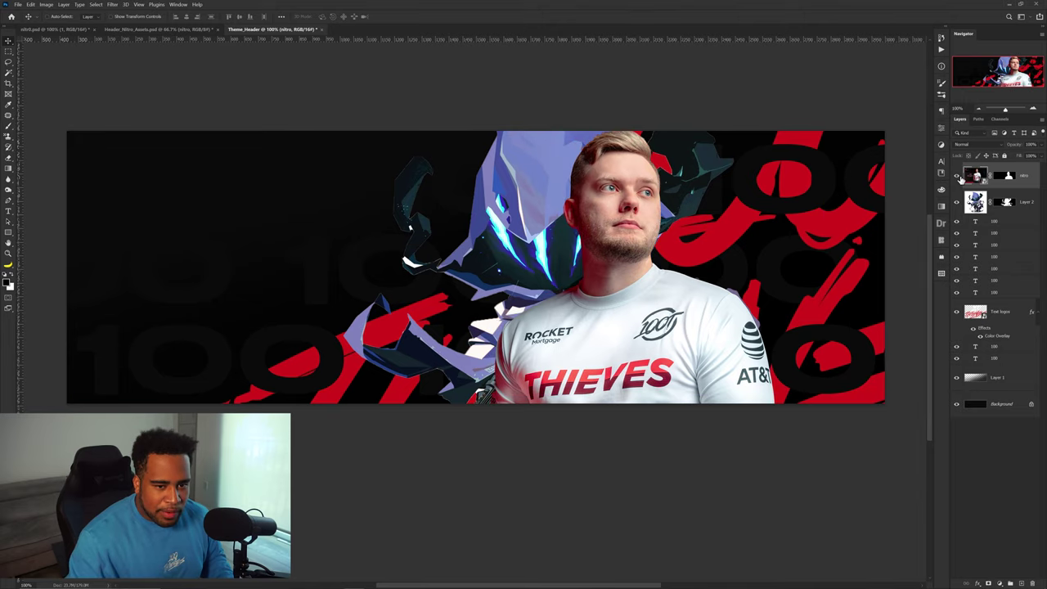
- Mark the player photo layer with the red colour label and hide it
right_click(959, 177)
left_click(973, 205)
left_click(957, 175)
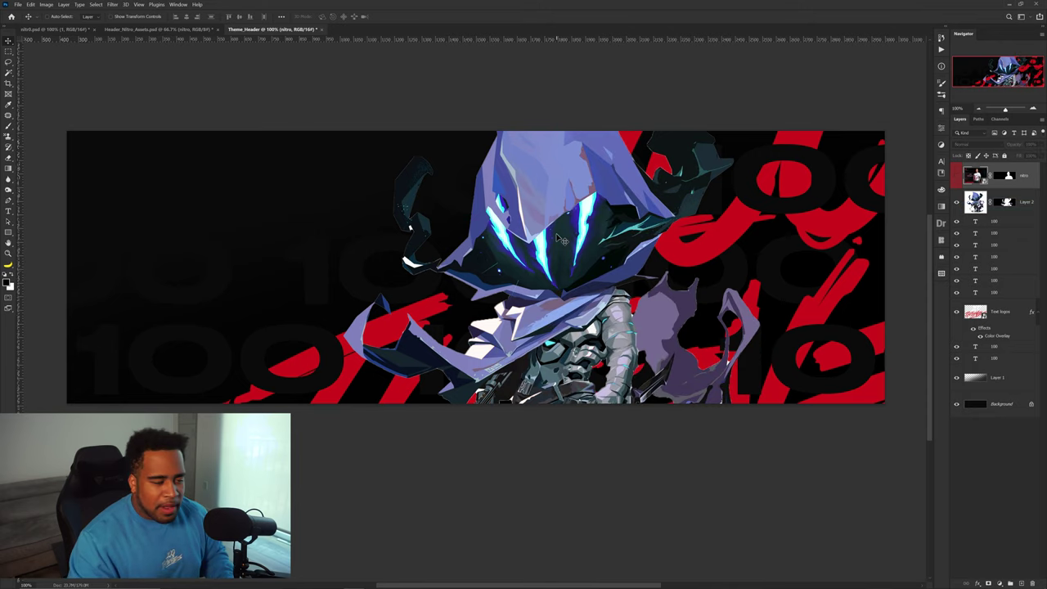
- Add a new layer above the "100" texts and select a thin full-width strip along the canvas's lower edge
left_click_drag(560, 238, 572, 240)
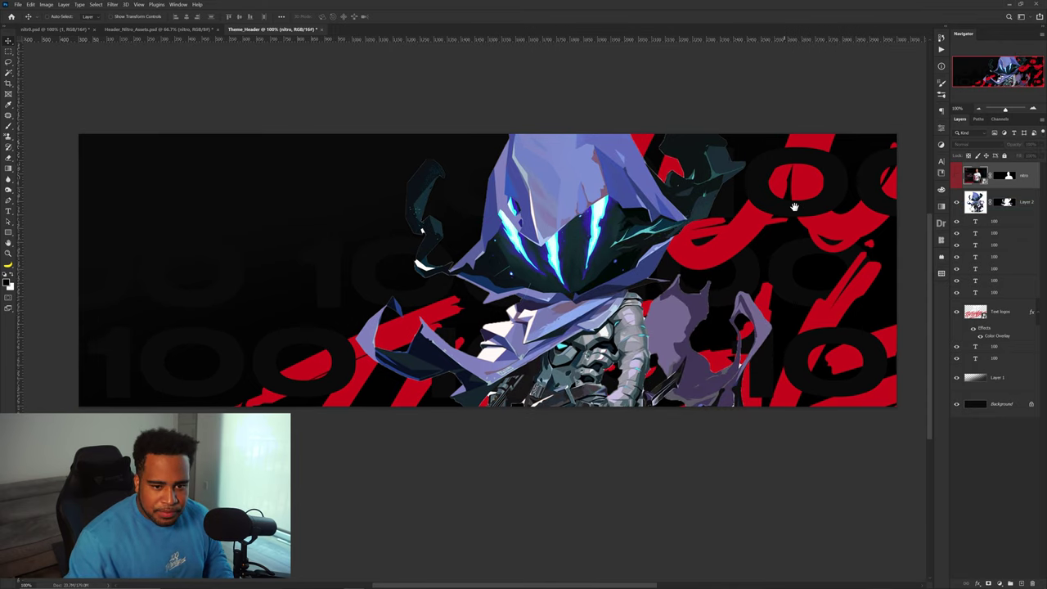
left_click_drag(787, 215, 799, 198)
left_click(1008, 222)
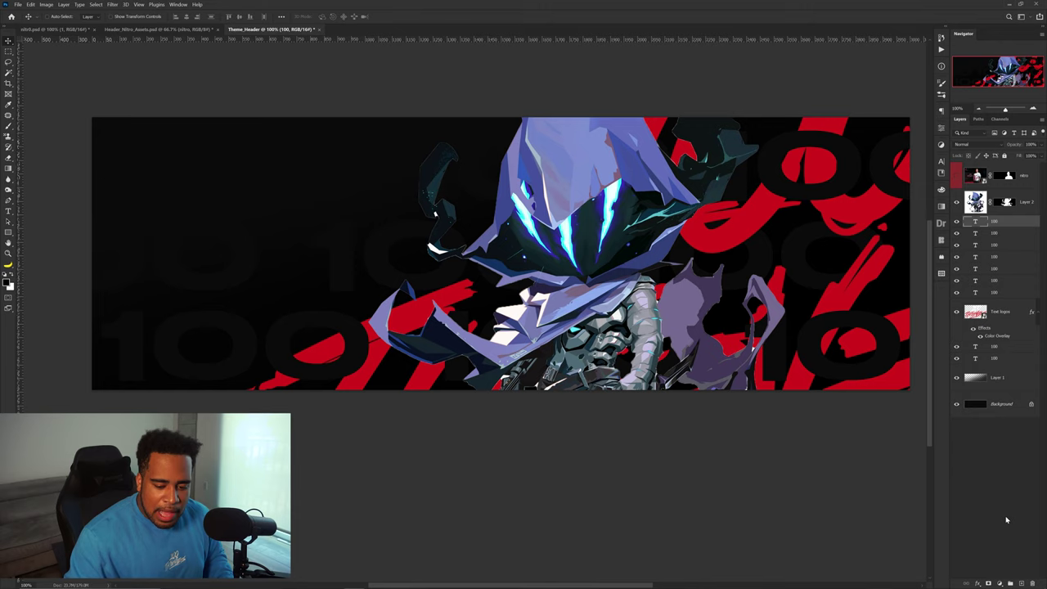
left_click(1025, 583)
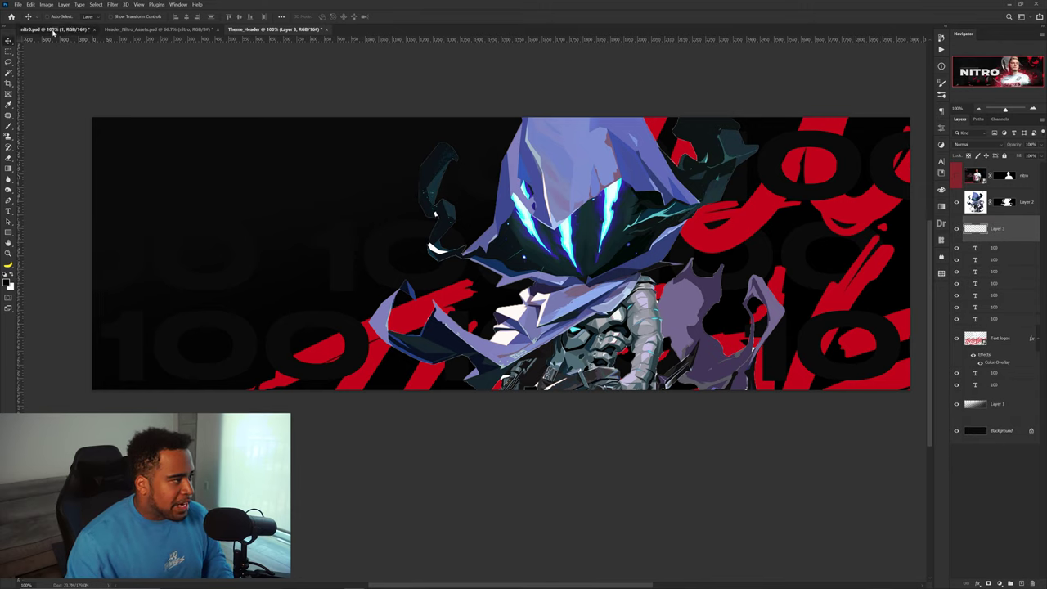
left_click(52, 30)
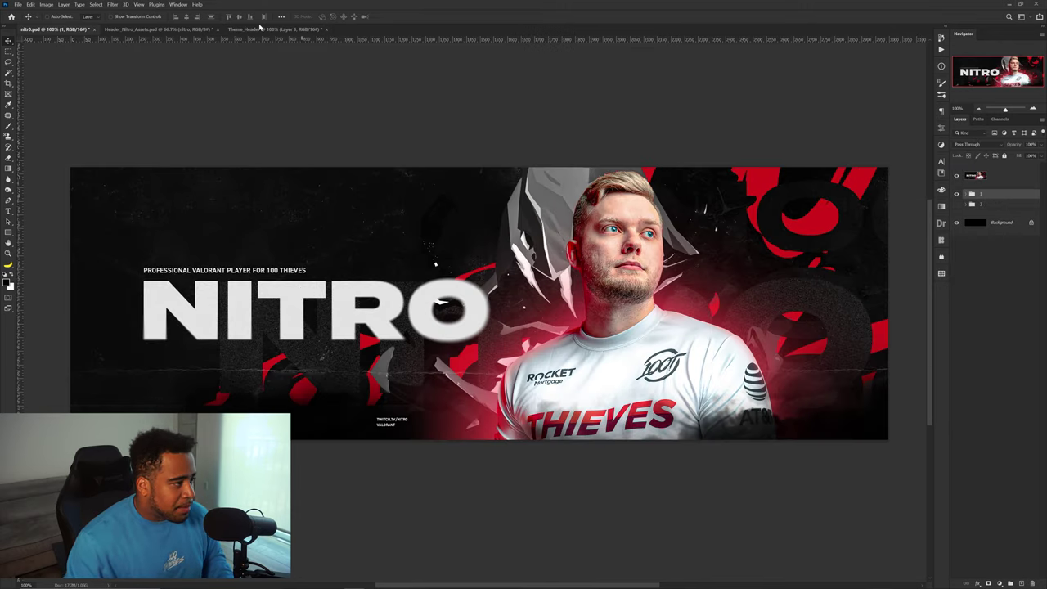
left_click(280, 30)
key("m")
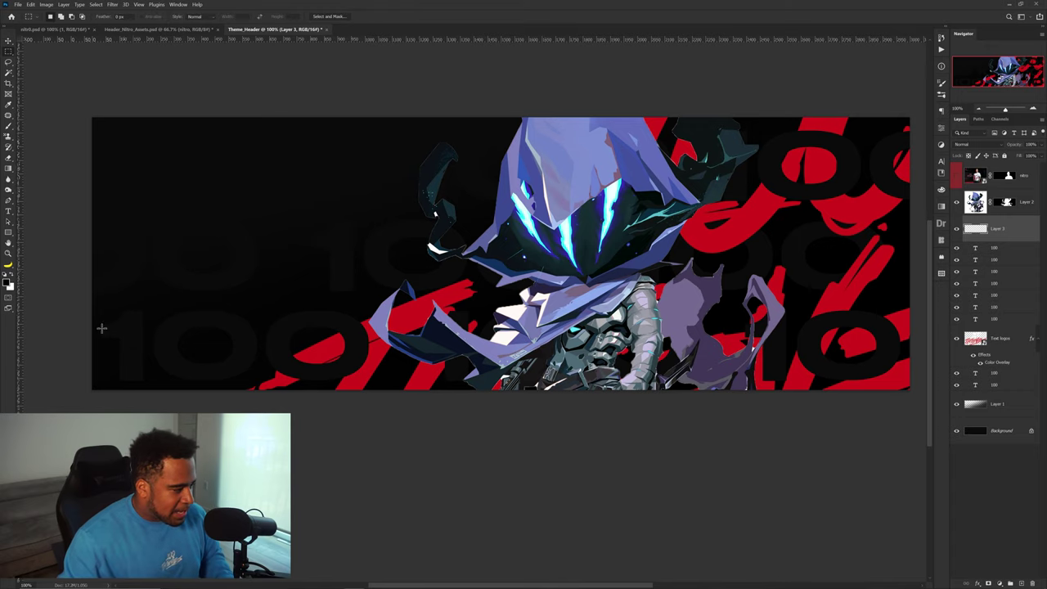
left_click_drag(82, 366, 941, 405)
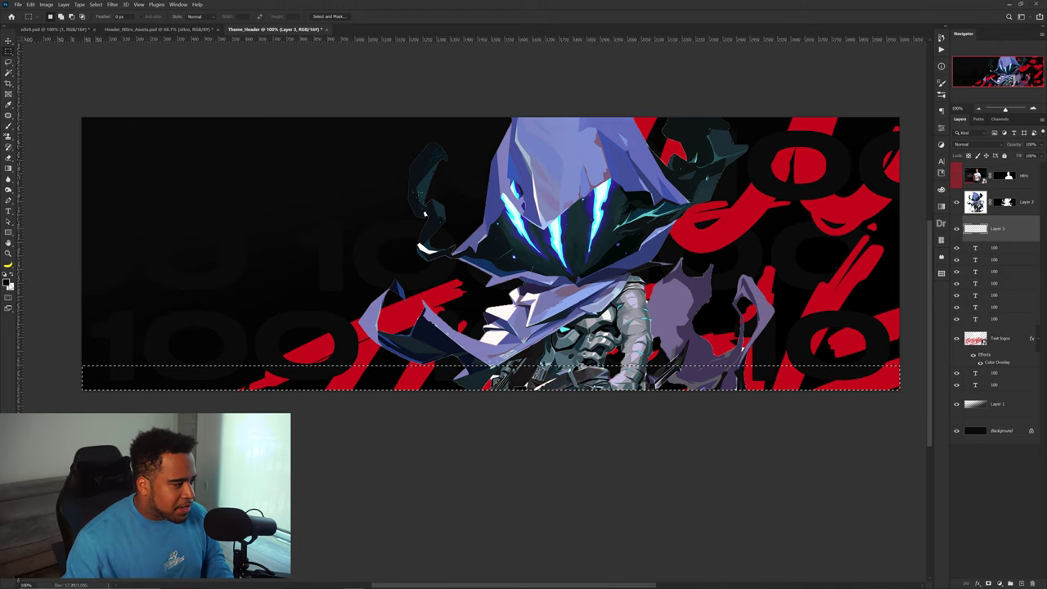
- Fill the selected strip with the foreground colour 0b0b0b and deselect it
left_click(7, 282)
type("0b0b0b")
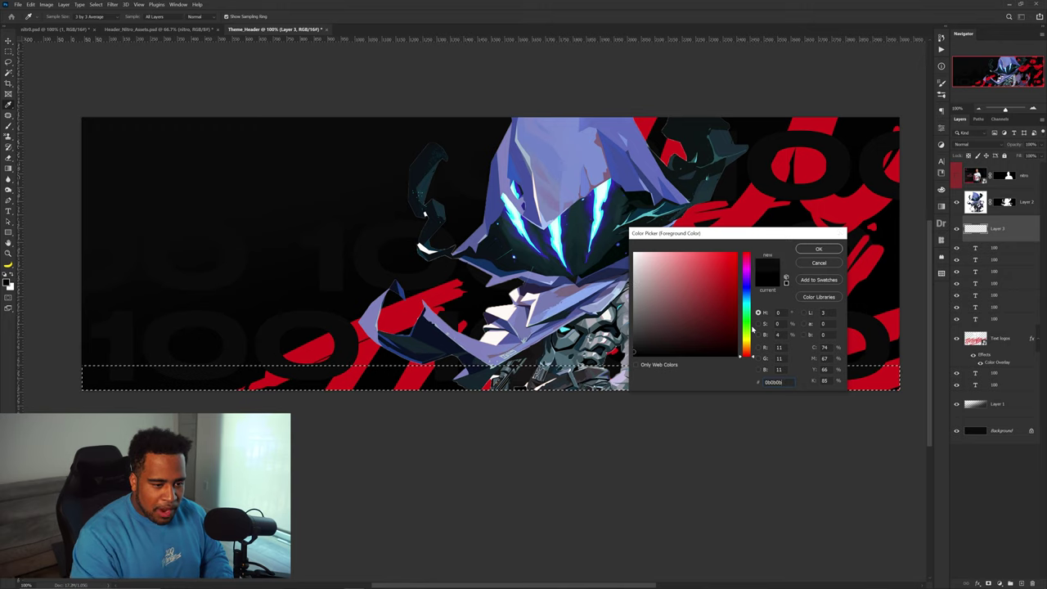
key("Return")
key("alt+BackSpace")
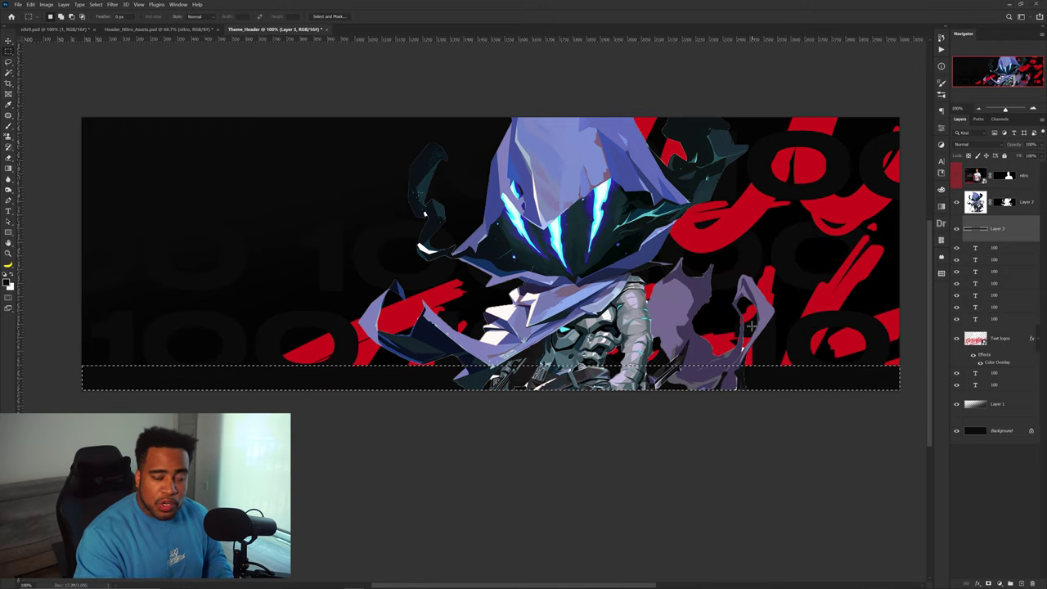
key("ctrl+d")
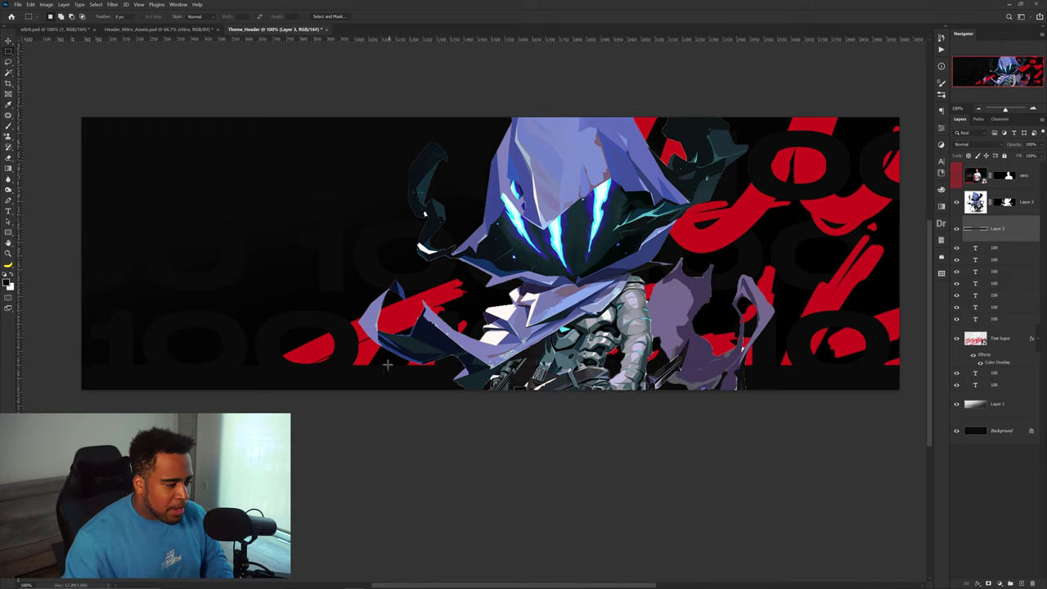
- Paste the copied layer style onto the strip layer, keeping its stroke at 1 px, Outside, in colour 2f2f2f
right_click(1014, 233)
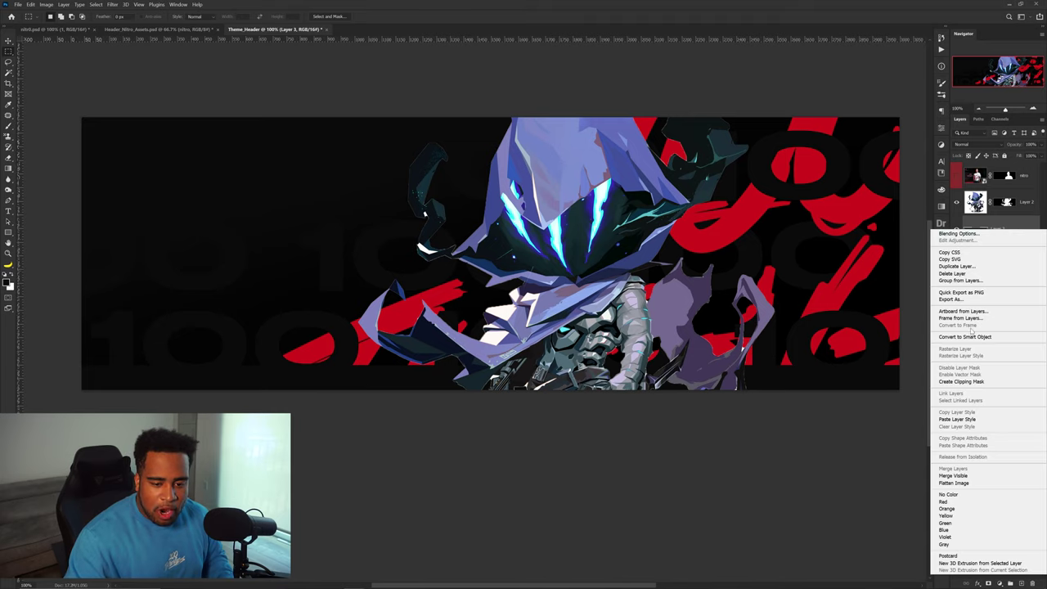
left_click(963, 422)
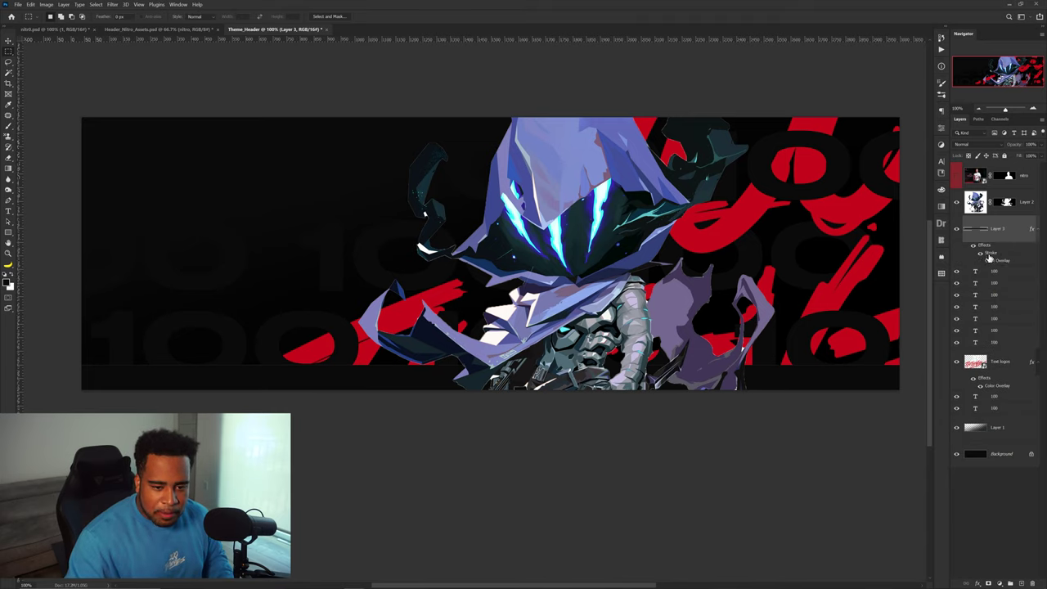
double_click(988, 257)
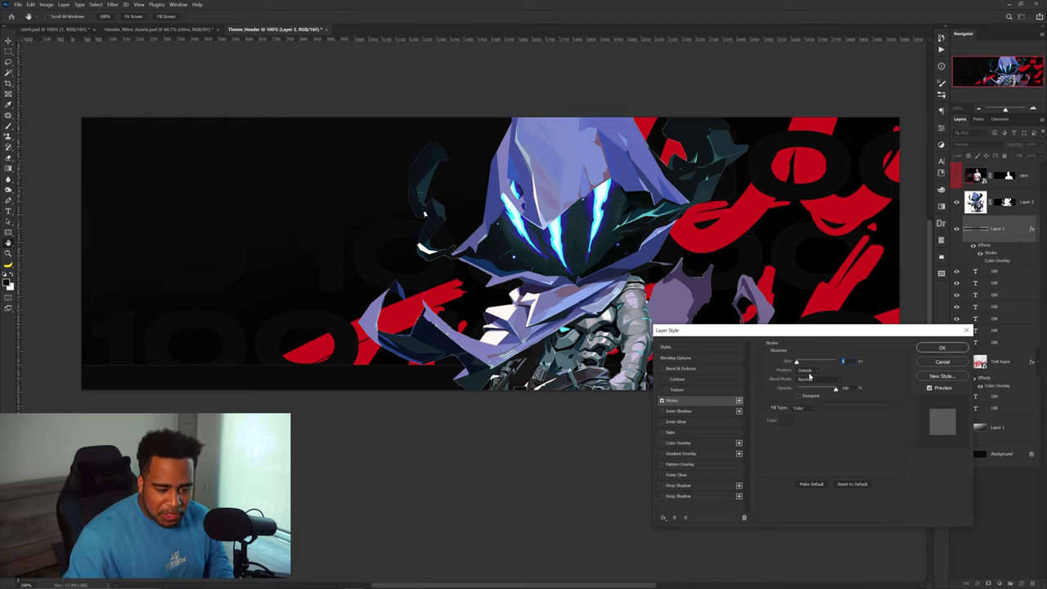
left_click(788, 419)
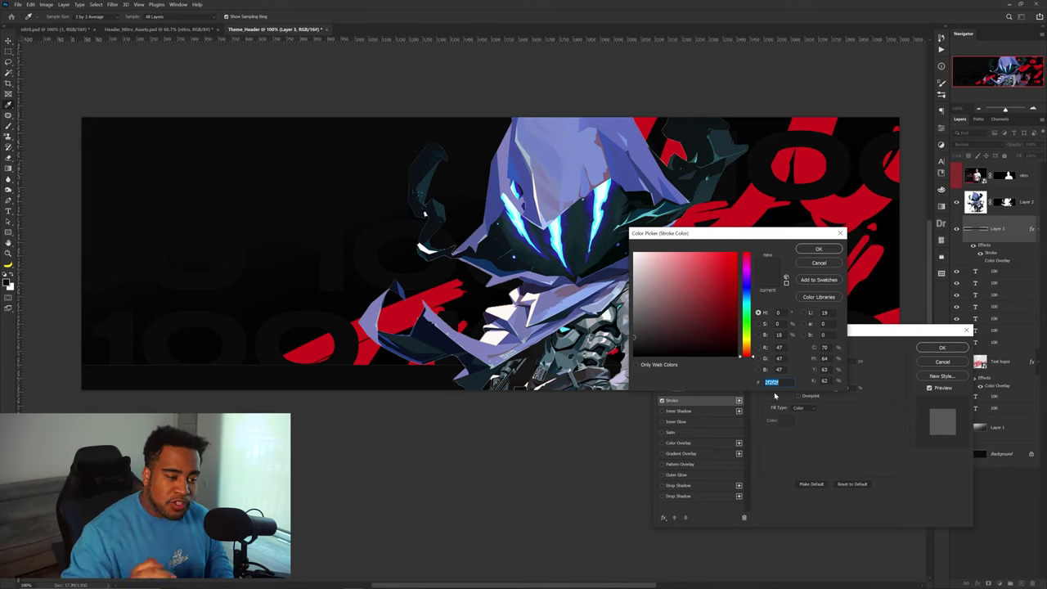
left_click(817, 249)
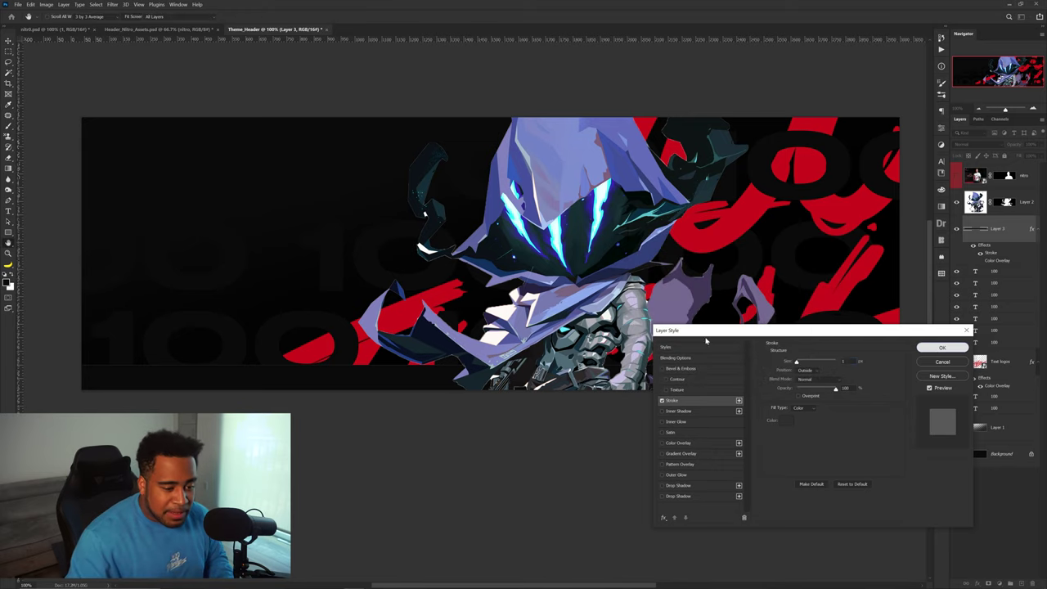
left_click(941, 348)
key("v")
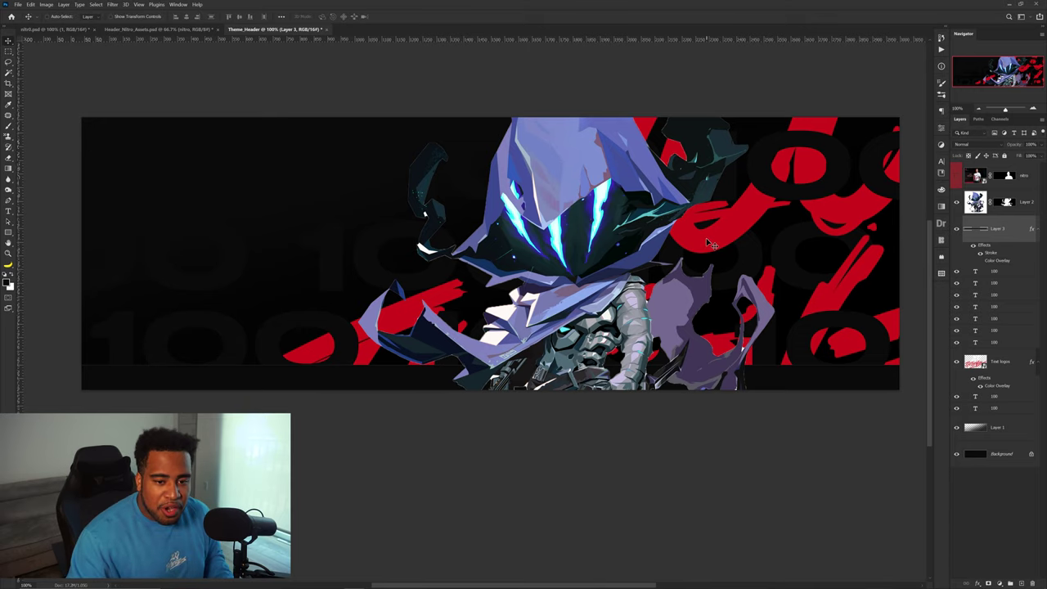
left_click_drag(751, 253, 772, 274)
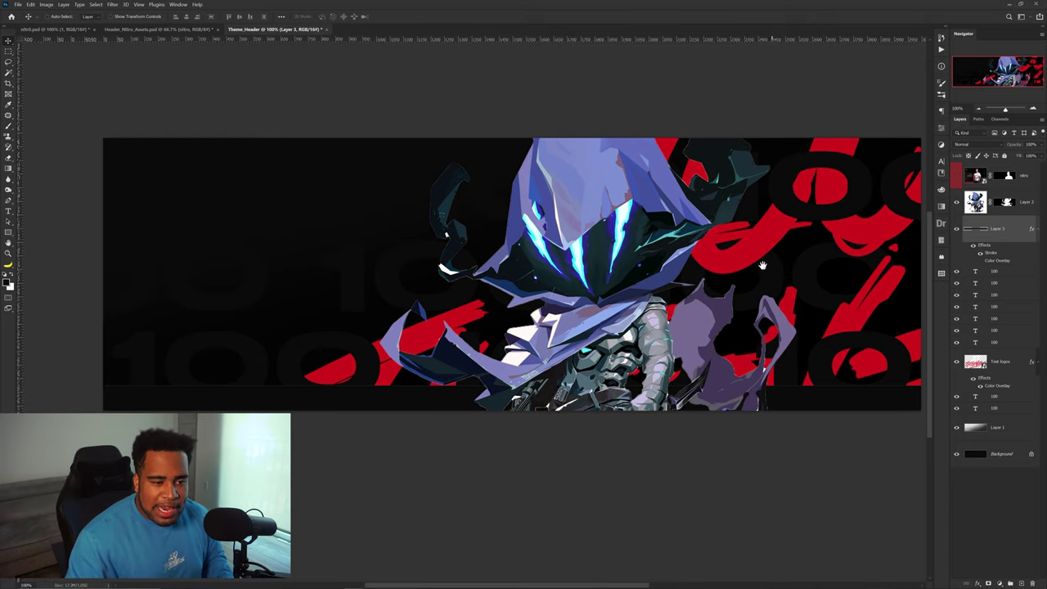
- Bring the creased grunge texture from the assets document in above the hooded character and lower it so its fold crosses the header's lower part
left_click(1007, 206)
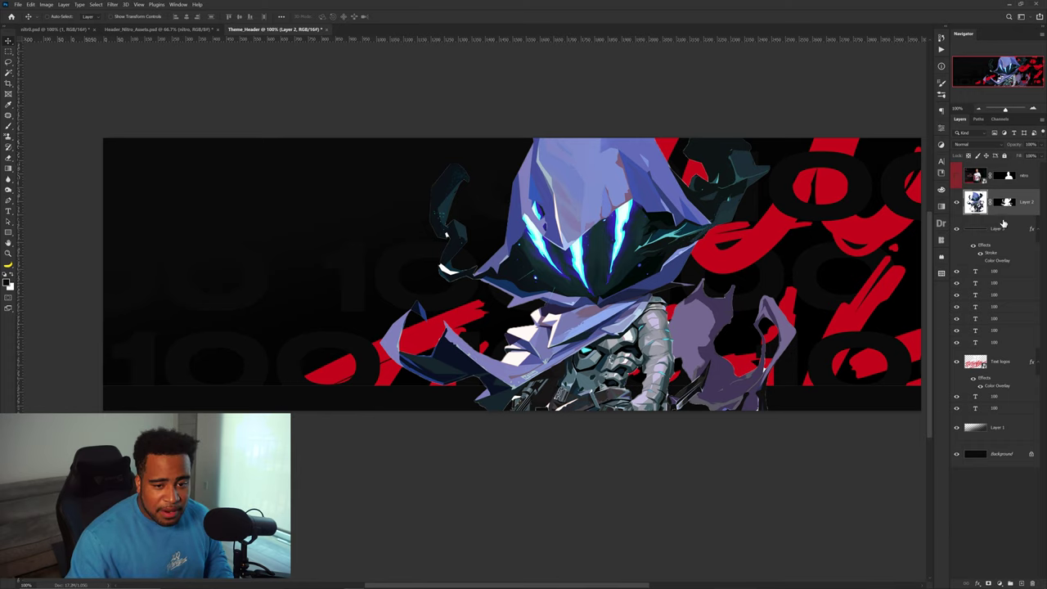
left_click(54, 30)
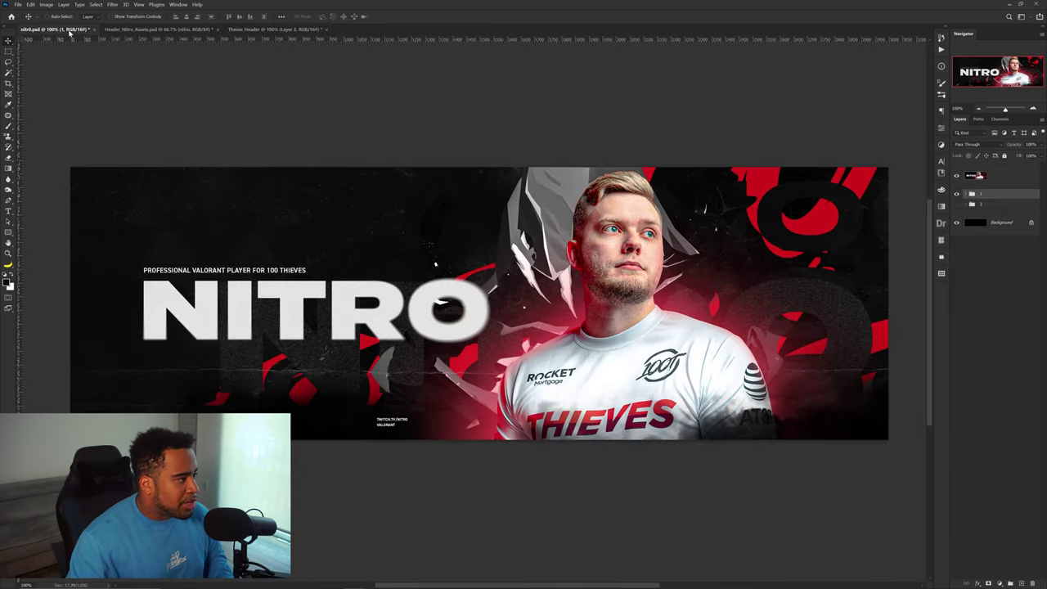
left_click(140, 32)
left_click_drag(348, 192, 401, 279)
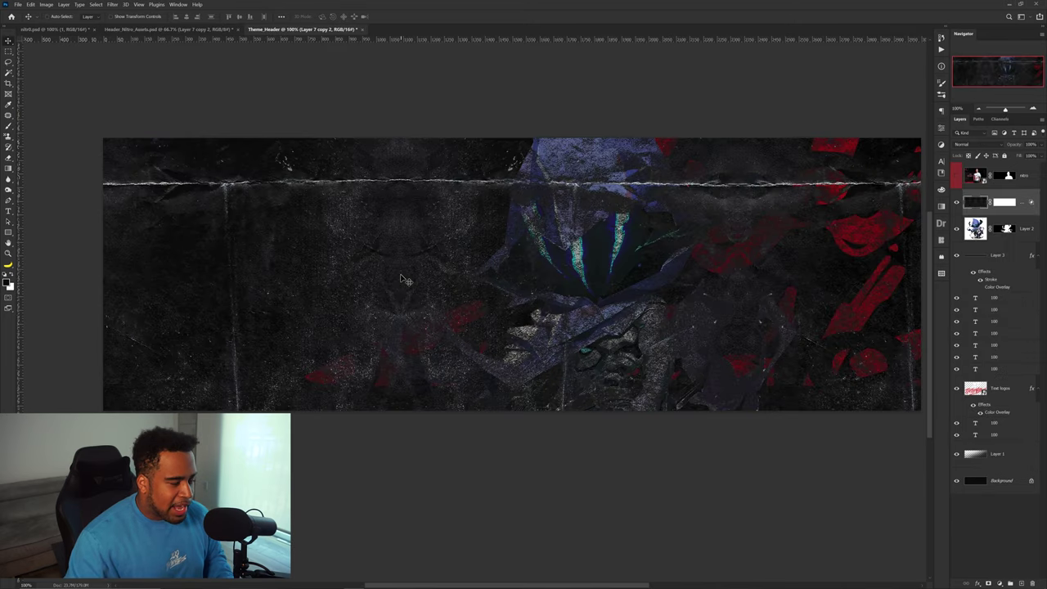
left_click_drag(649, 184, 647, 337)
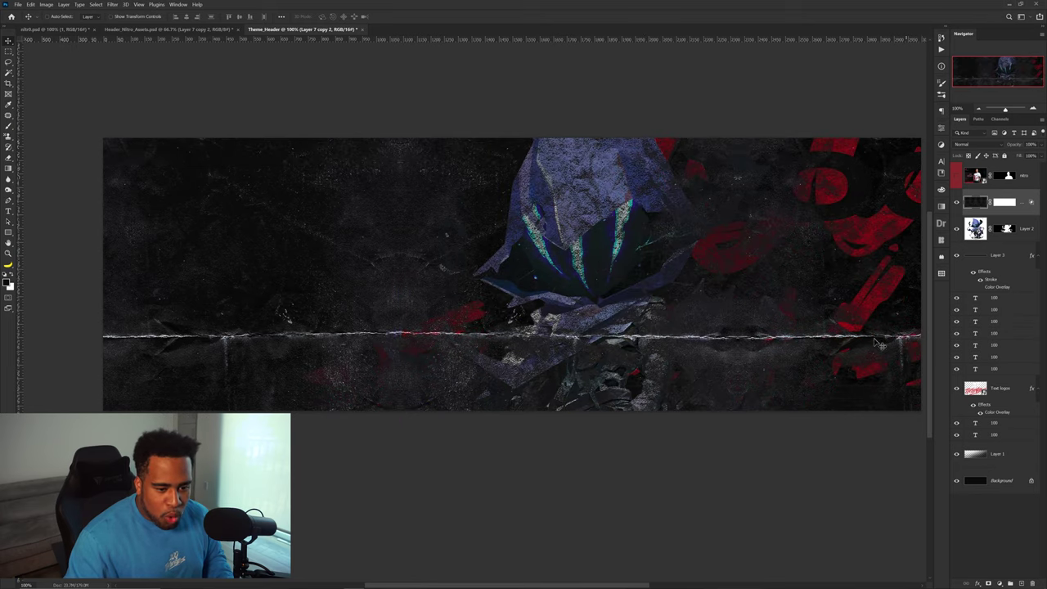
left_click_drag(385, 337, 383, 347)
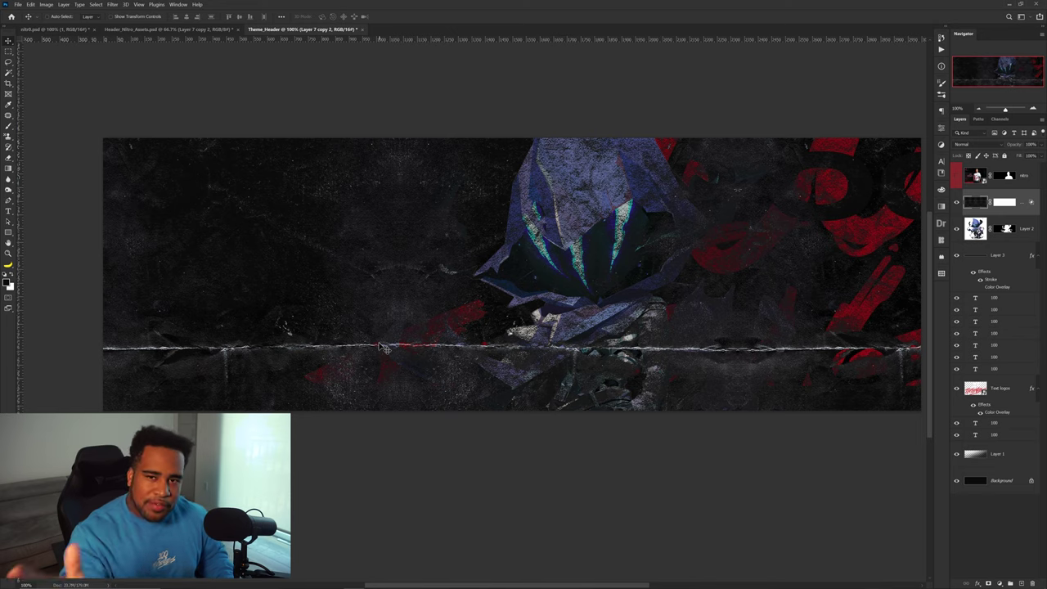
- Blend the creased grunge texture with Linear Dodge (Add) and lower its layer opacity to 75%
left_click_drag(562, 305, 562, 307)
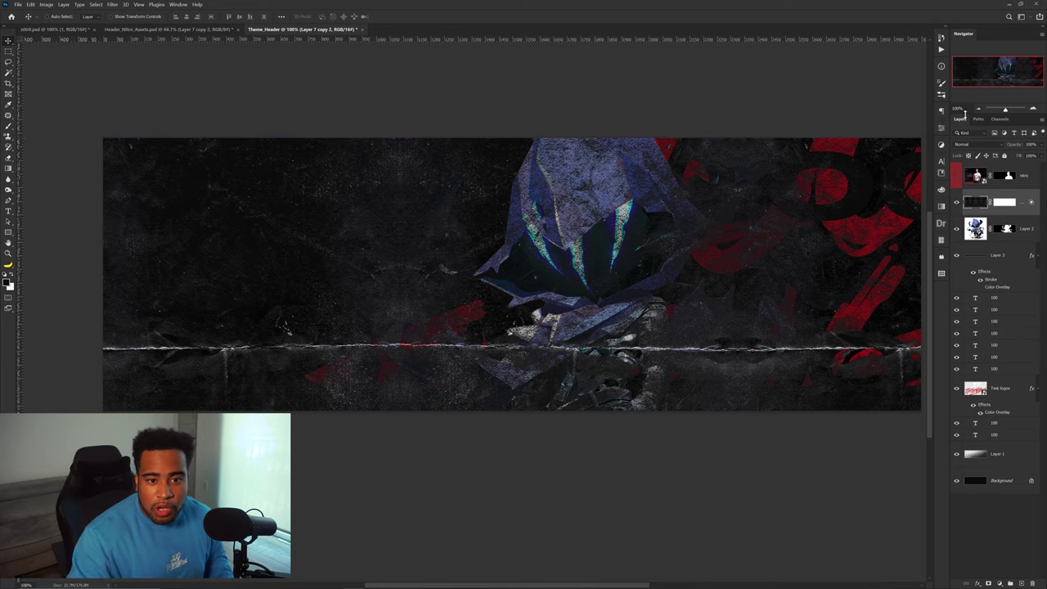
left_click(970, 144)
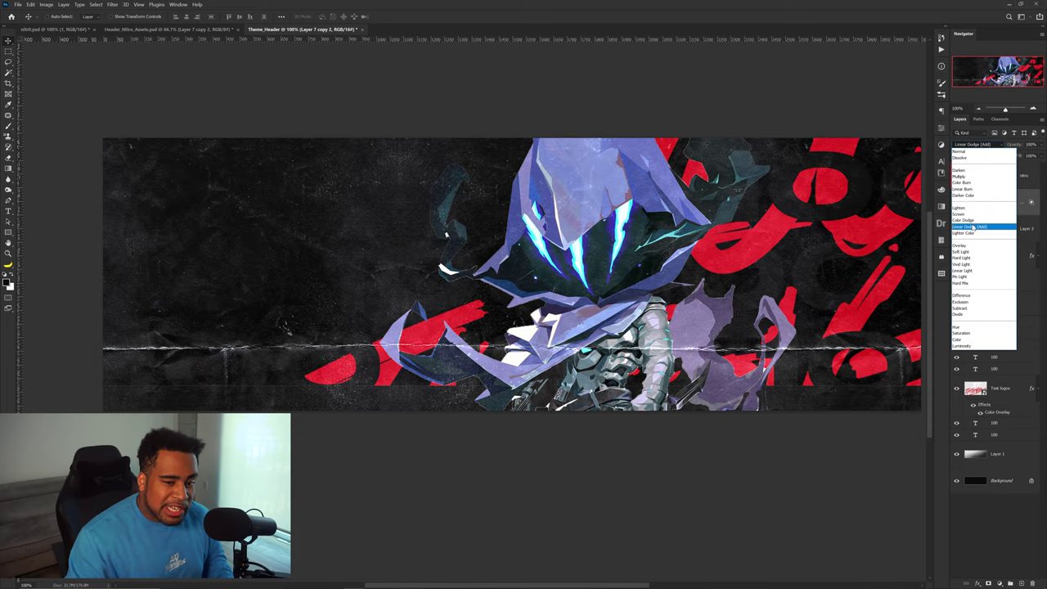
left_click(974, 228)
left_click(1030, 145)
type("75")
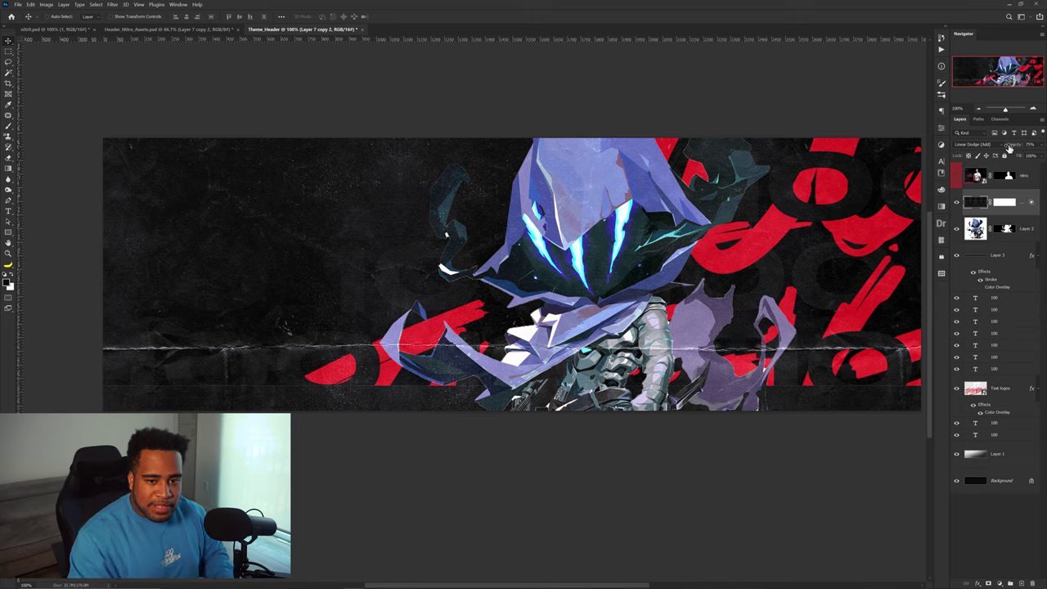
- Delete the grunge texture's layer mask and give the layer a new blank mask
right_click(1006, 207)
left_click(1007, 217)
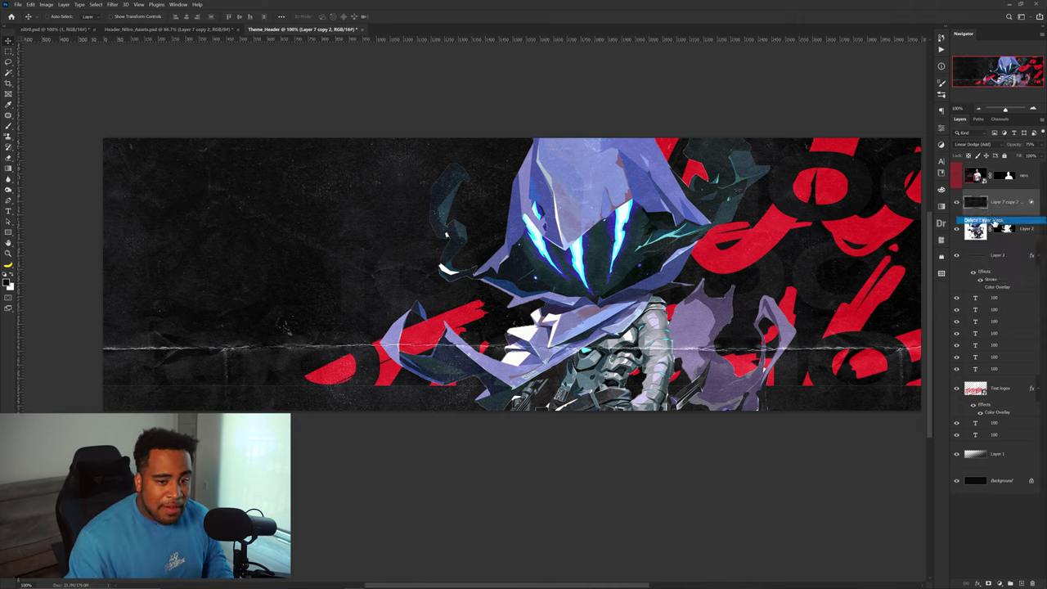
left_click(989, 583)
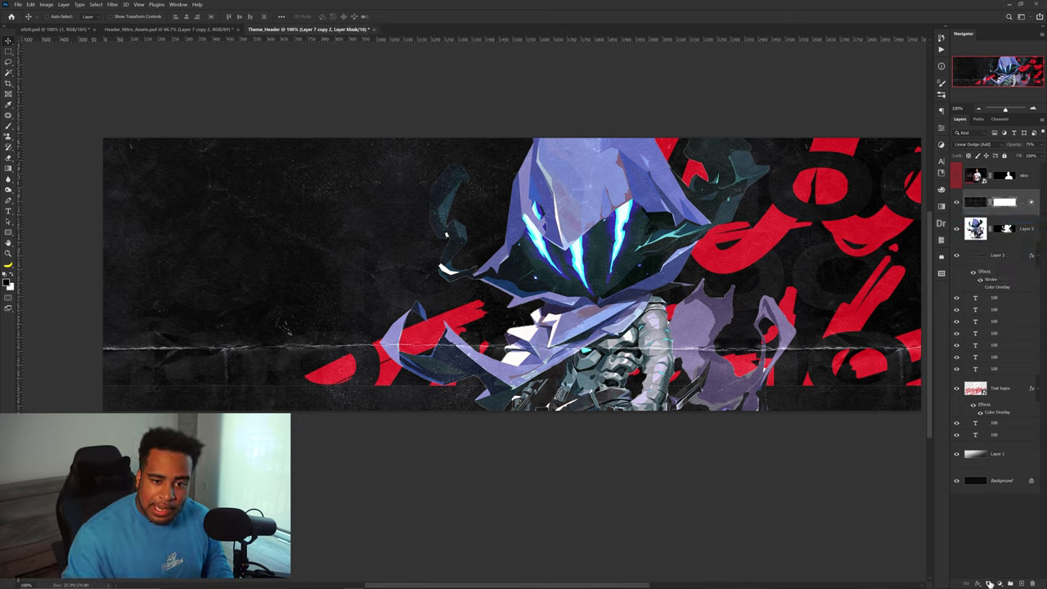
- Paint black on the texture's mask with a large soft brush at 20% opacity to fade the grunge over the hooded character
key("b")
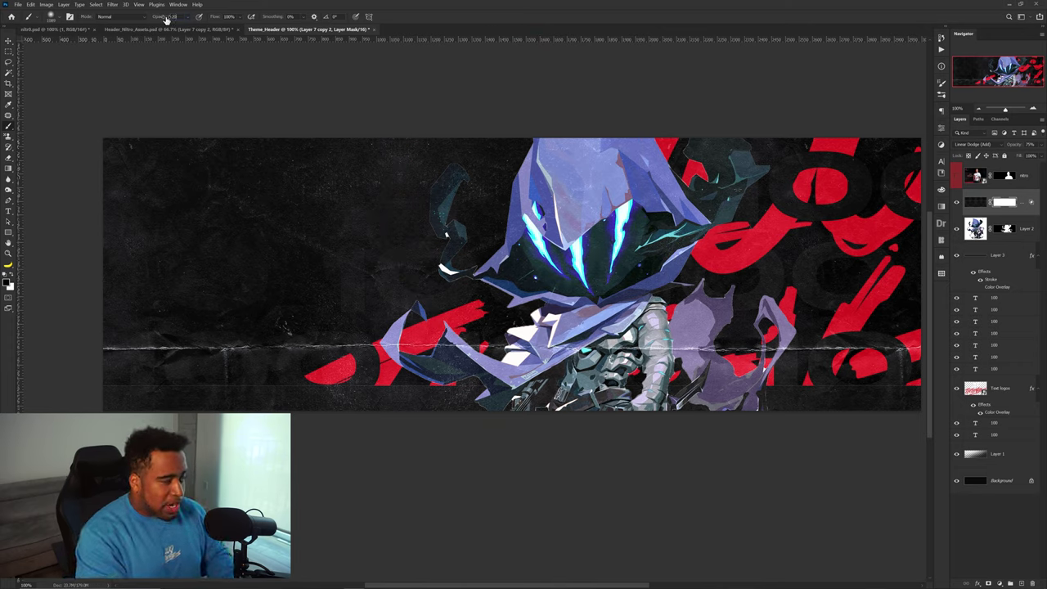
left_click_drag(275, 253, 234, 255)
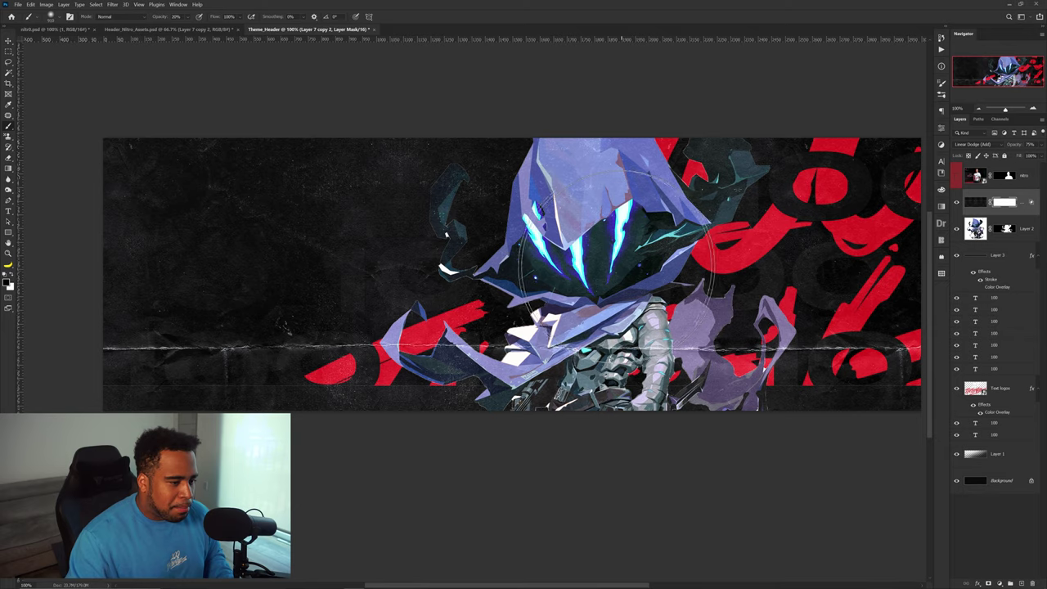
mouse_move(585, 226)
left_mouse_down()
mouse_move(401, 283)
mouse_move(638, 280)
left_mouse_up()
mouse_move(770, 285)
left_mouse_down()
mouse_move(530, 262)
mouse_move(564, 270)
left_mouse_up()
mouse_move(684, 289)
left_mouse_down()
mouse_move(490, 357)
mouse_move(611, 328)
left_mouse_up()
- Resize the brush and mask back the texture along the crease, over the header's dark left area and around the red logos
key("bracketleft")
key("bracketleft")
key("bracketleft")
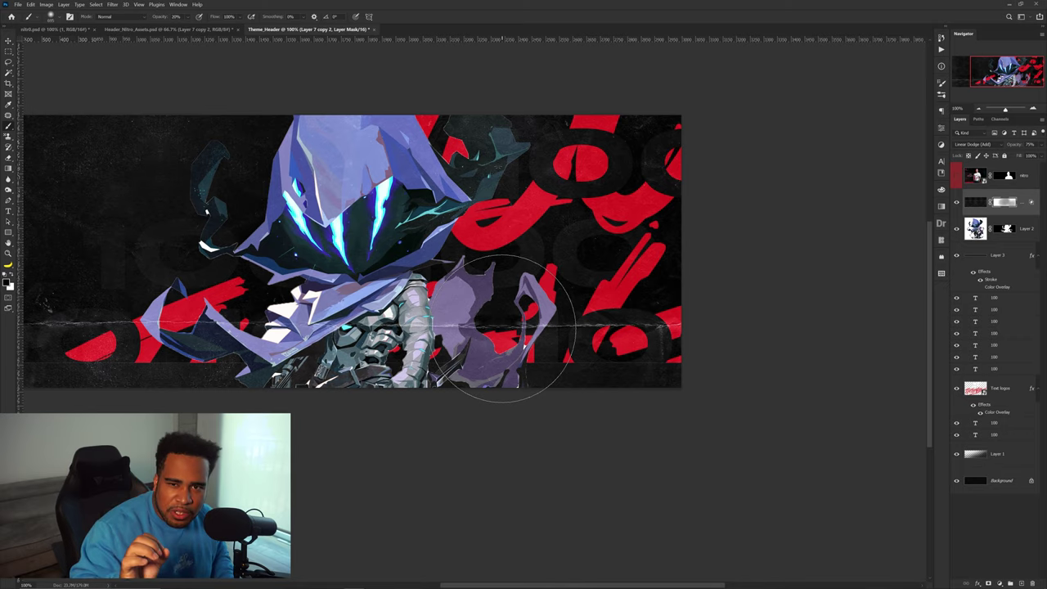
left_click_drag(484, 318, 728, 320)
key("bracketright")
key("bracketright")
mouse_move(185, 123)
left_mouse_down()
mouse_move(213, 190)
mouse_move(182, 137)
mouse_move(71, 228)
mouse_move(184, 131)
mouse_move(58, 225)
left_mouse_up()
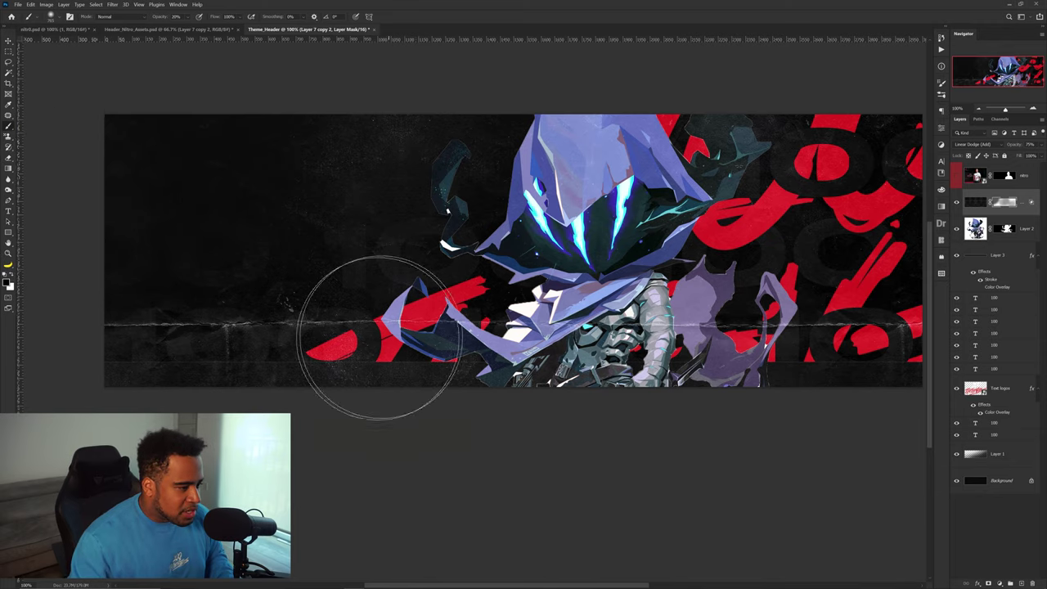
left_click_drag(429, 351, 320, 363)
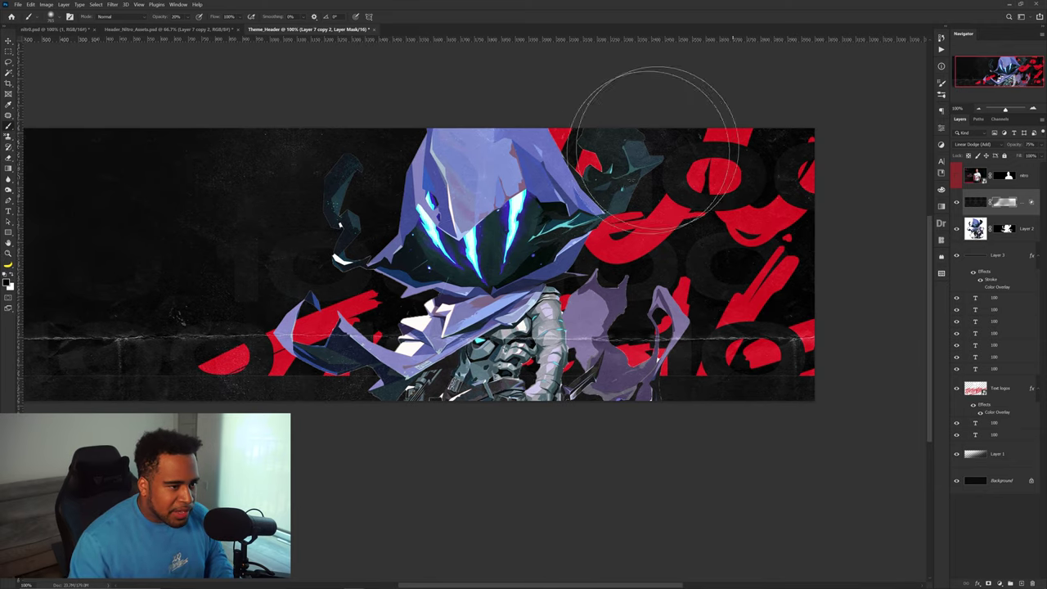
left_click_drag(531, 192, 623, 195)
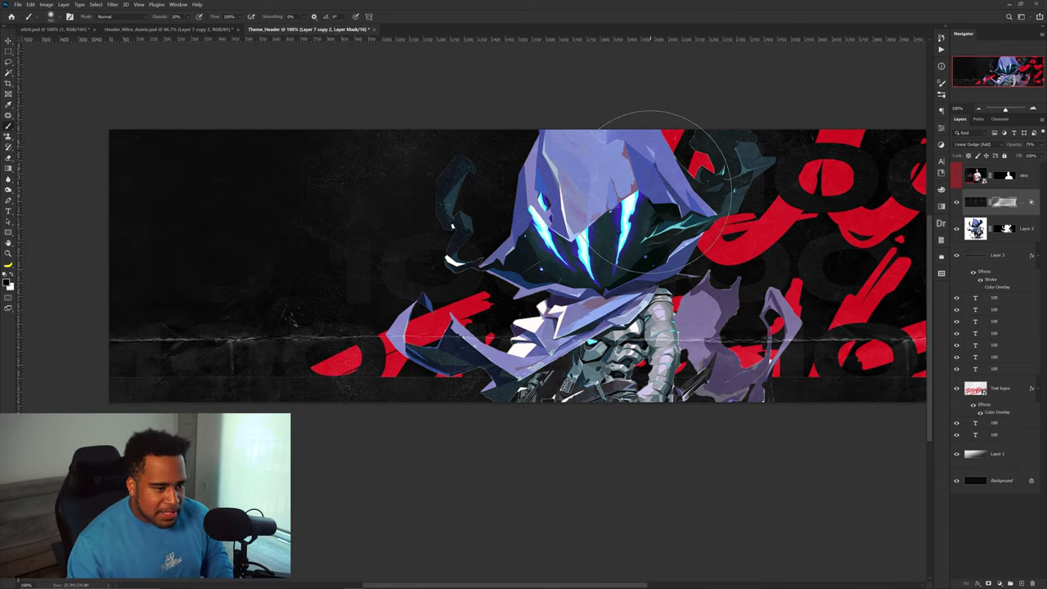
- Convert the hooded character layer to a smart object and rasterize it so its mask is merged into the pixels
key("v")
mouse_move(666, 246)
left_mouse_down()
mouse_move(621, 231)
mouse_move(764, 251)
mouse_move(713, 246)
left_mouse_up()
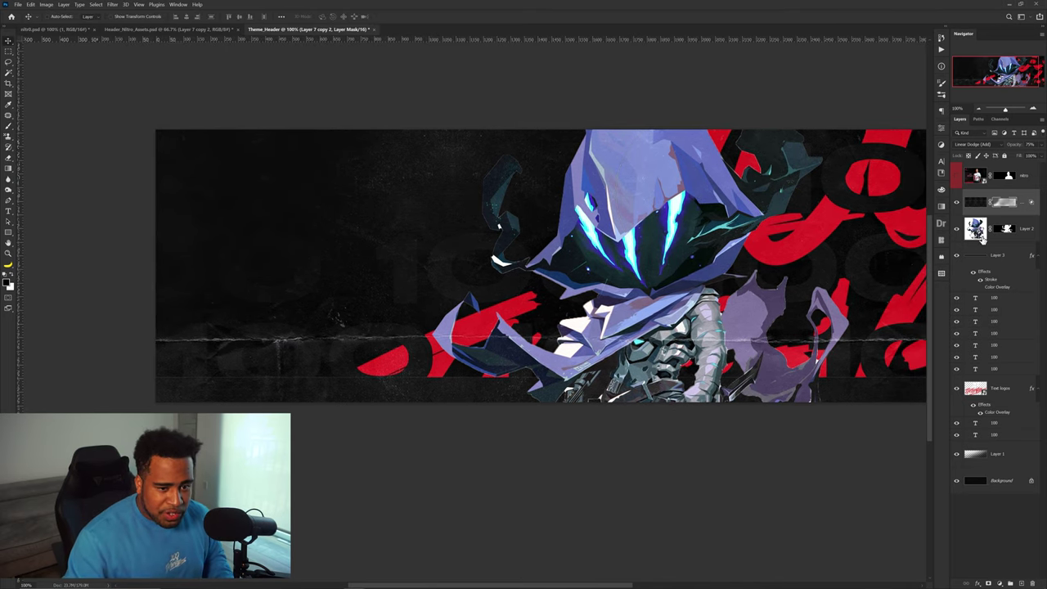
left_click(1027, 233)
scroll(489, 263, "up", 4)
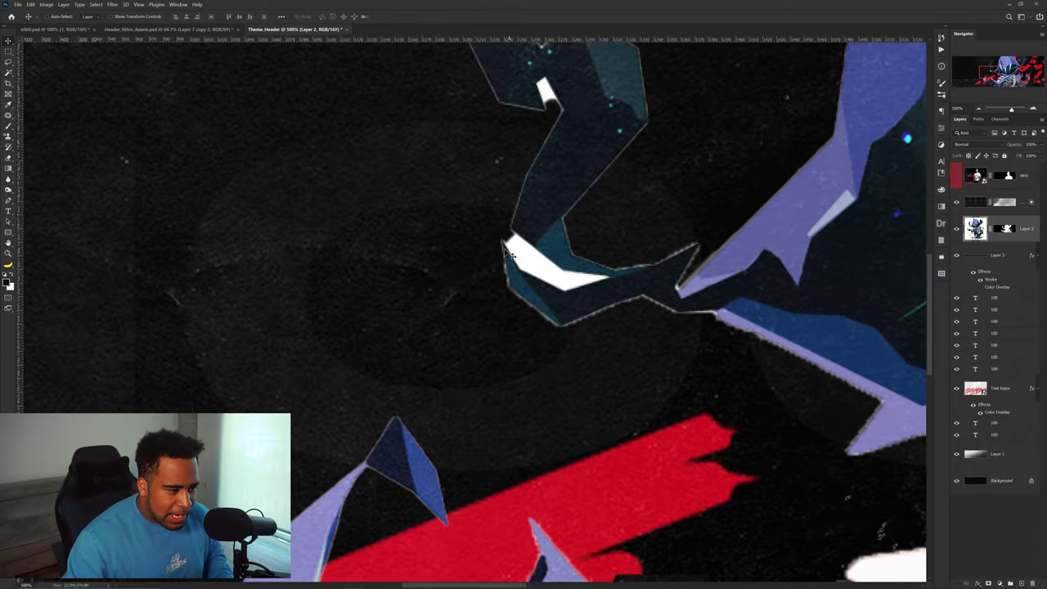
scroll(614, 297, "down", 1)
scroll(632, 266, "down", 3)
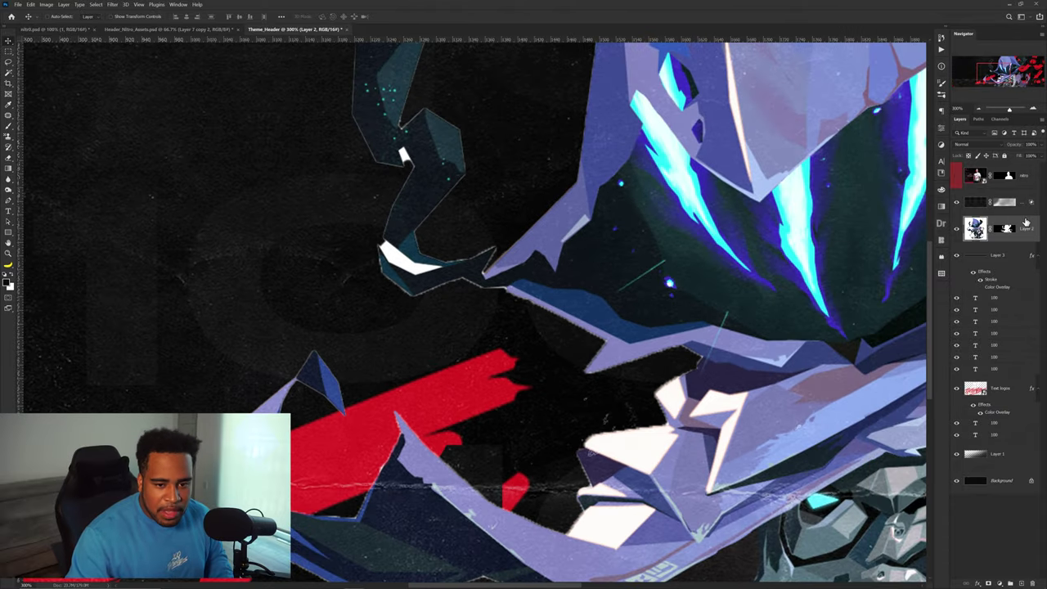
right_click(1026, 223)
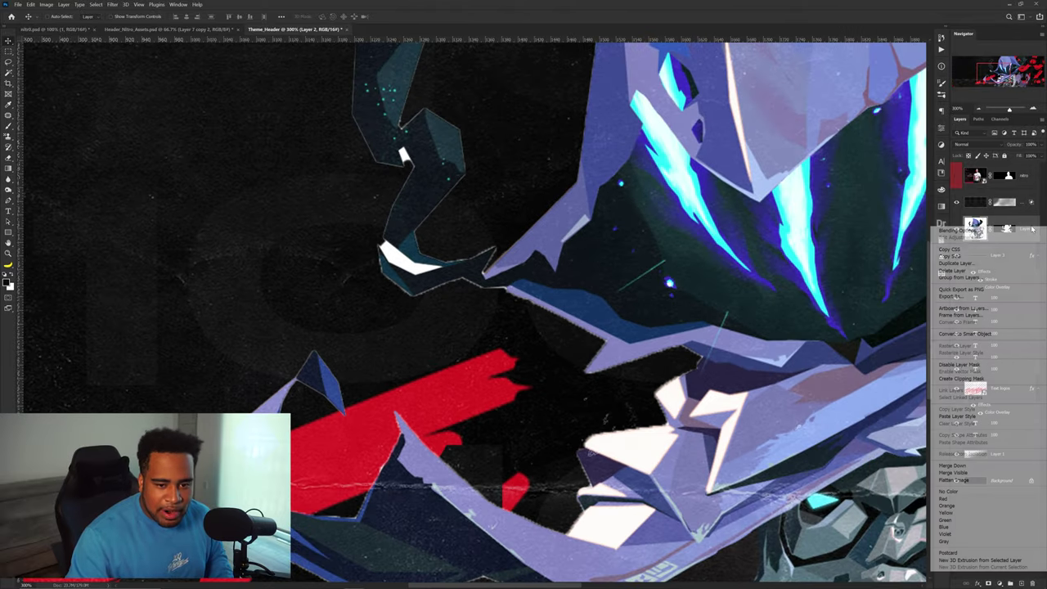
left_click(962, 334)
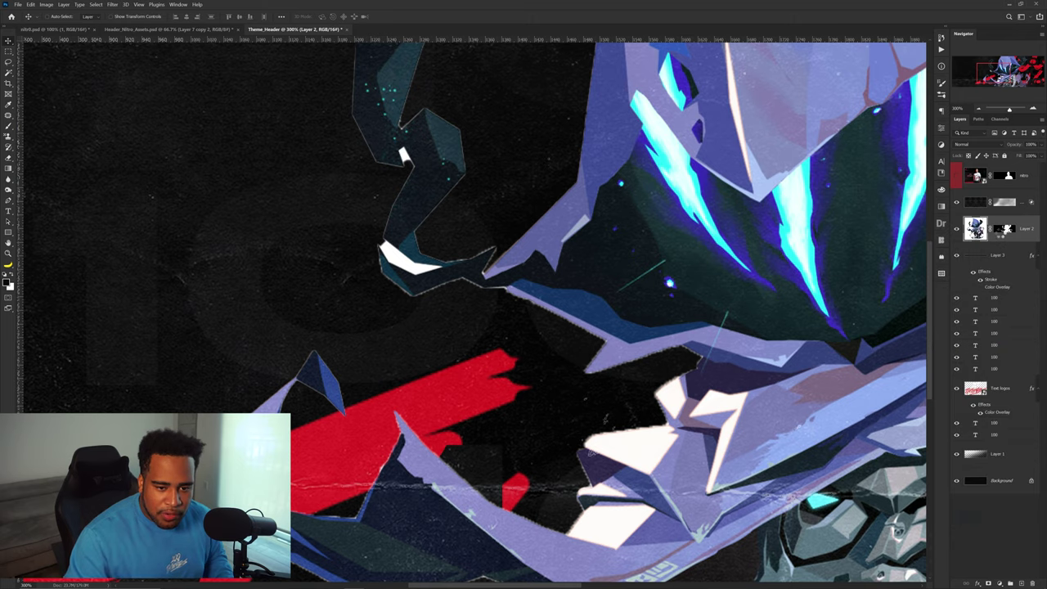
right_click(1003, 229)
left_click(910, 381)
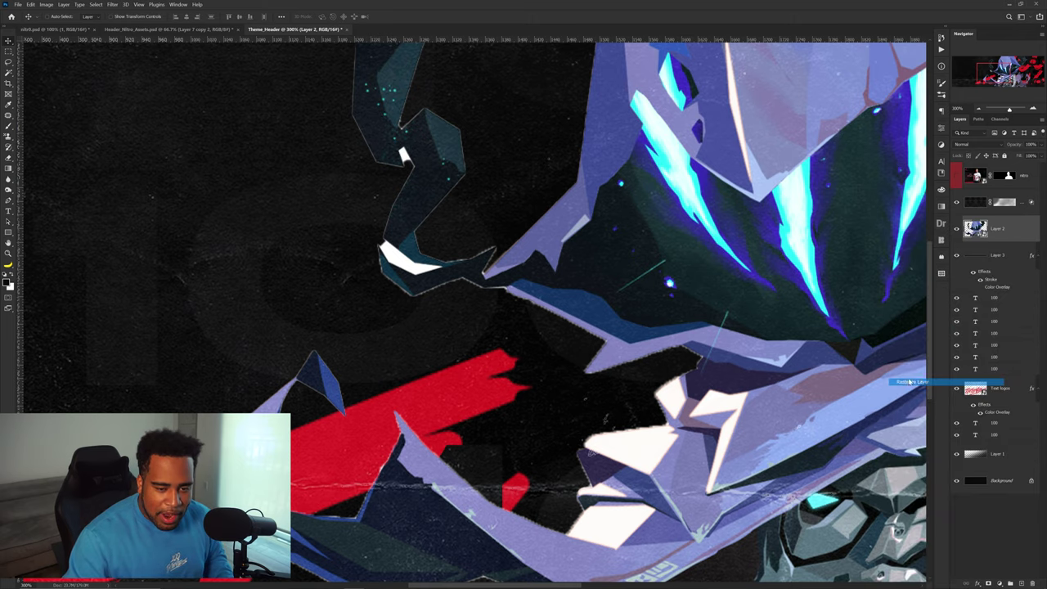
scroll(730, 217, "down", 4)
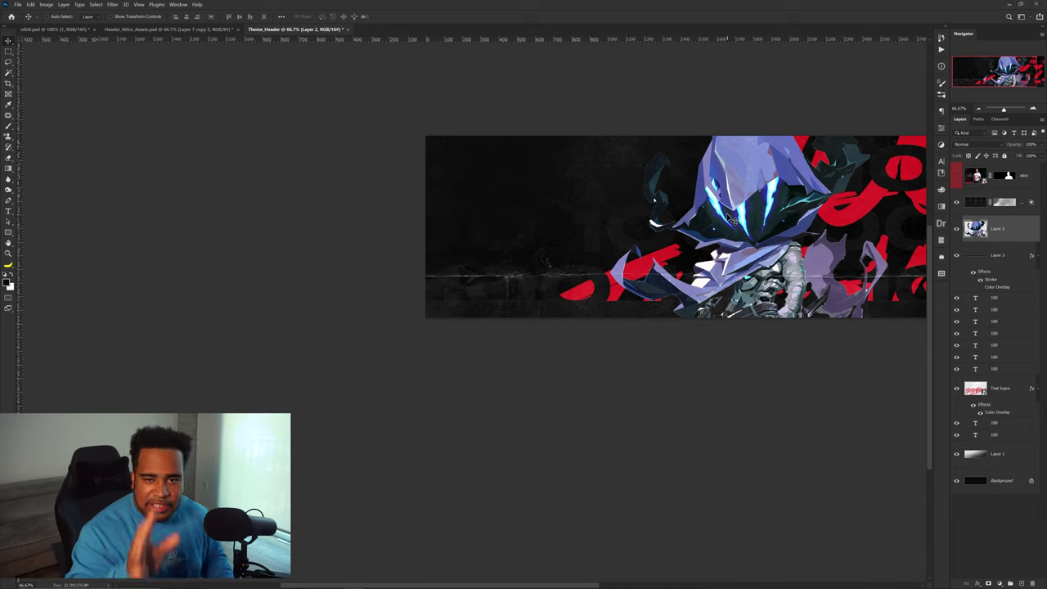
left_click_drag(691, 219, 612, 241)
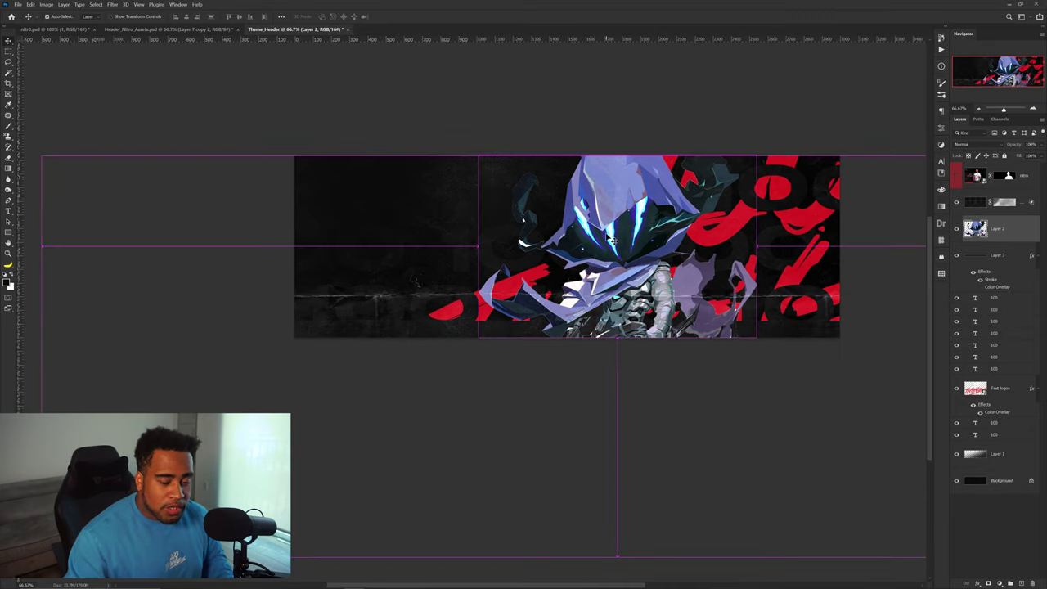
- Load the hooded character's outline as a selection and contract it by 3 pixels
left_click(979, 230, "ctrl")
scroll(623, 236, "up", 1)
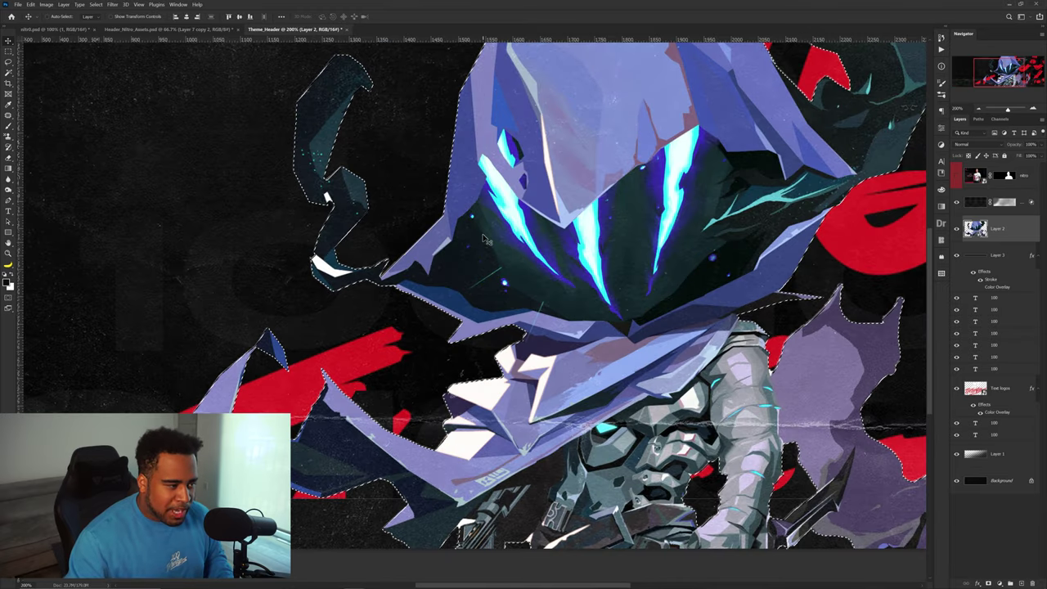
left_click(96, 4)
mouse_move(112, 121)
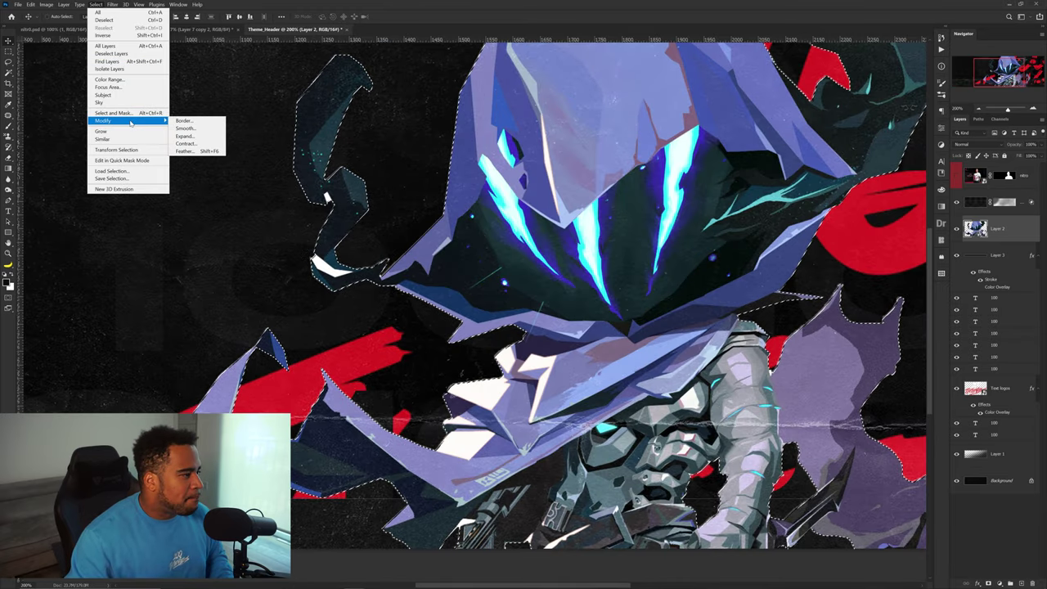
left_click(185, 143)
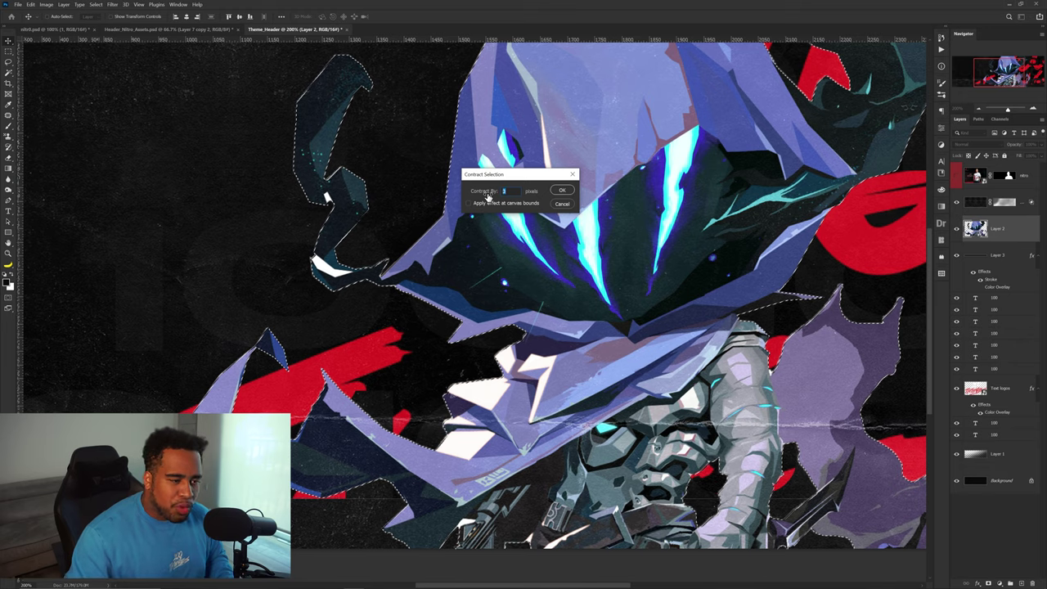
left_click(566, 191)
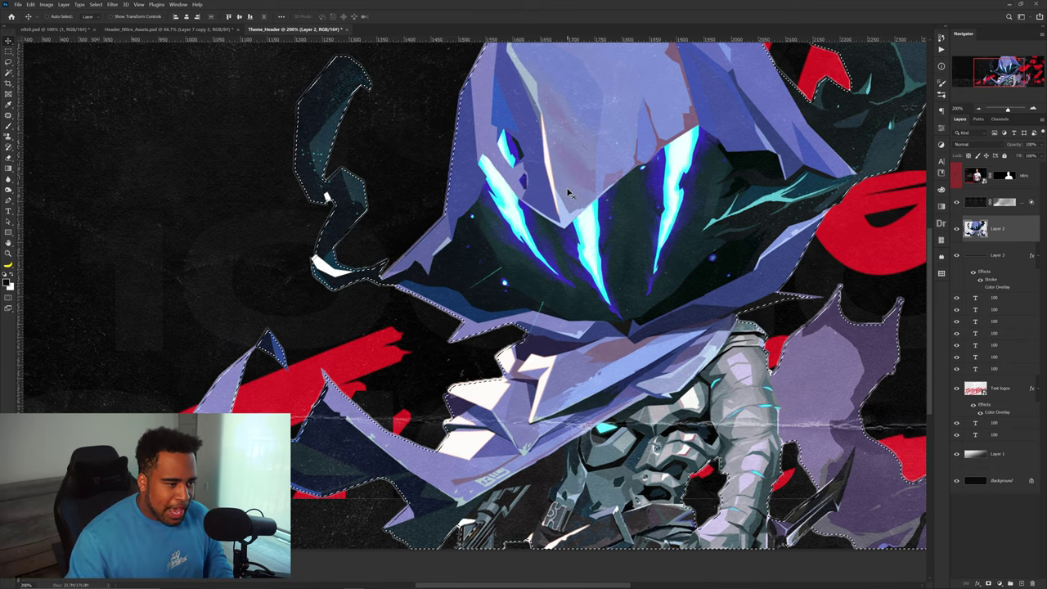
- Cut the selected character onto its own layer and delete the original layer holding the leftover edge fringe
left_click(8, 51)
left_click(45, 52)
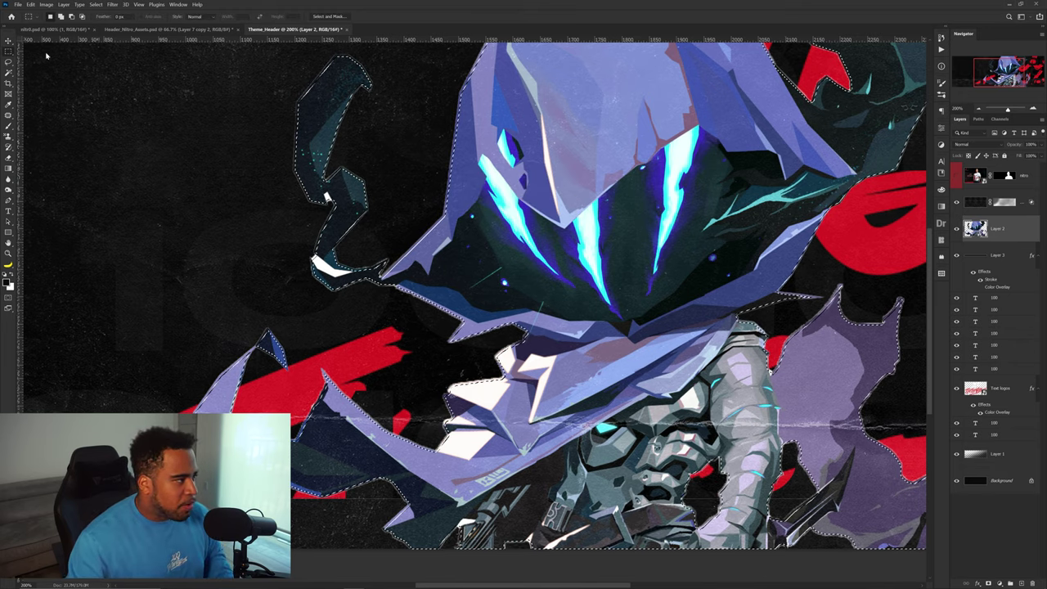
right_click(546, 145)
left_click(572, 201)
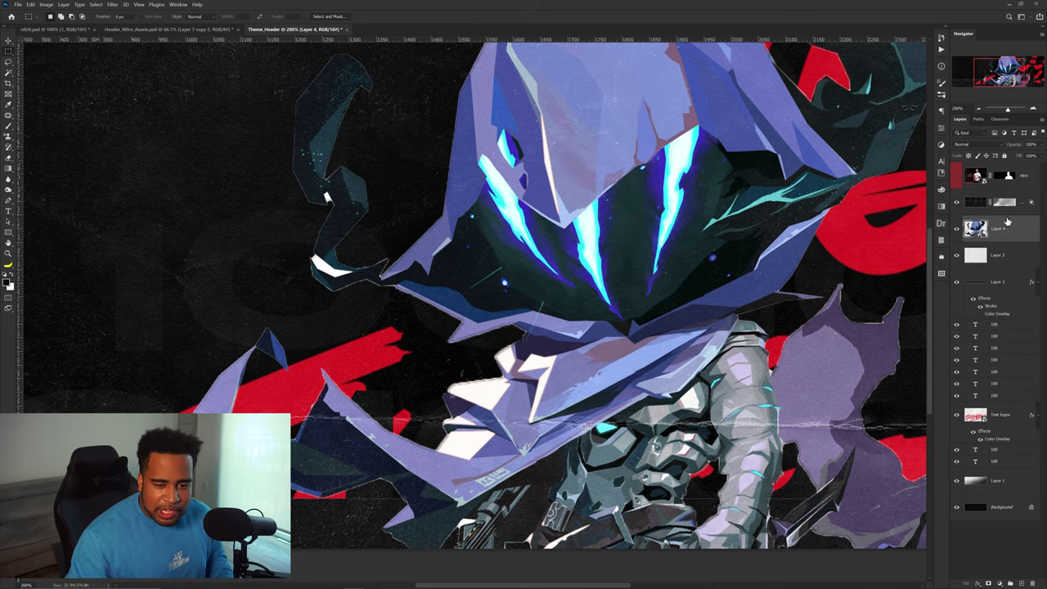
left_click(1003, 253)
key("Delete")
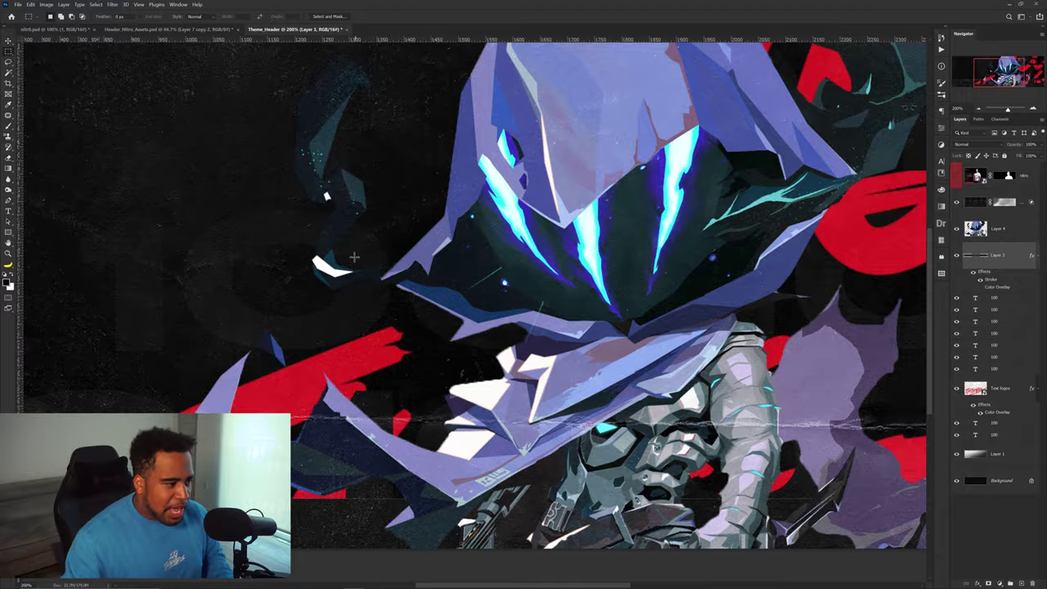
- Add a Gradient Map adjustment layer directly above the hooded character and clip it to that layer
scroll(354, 257, "down", 3)
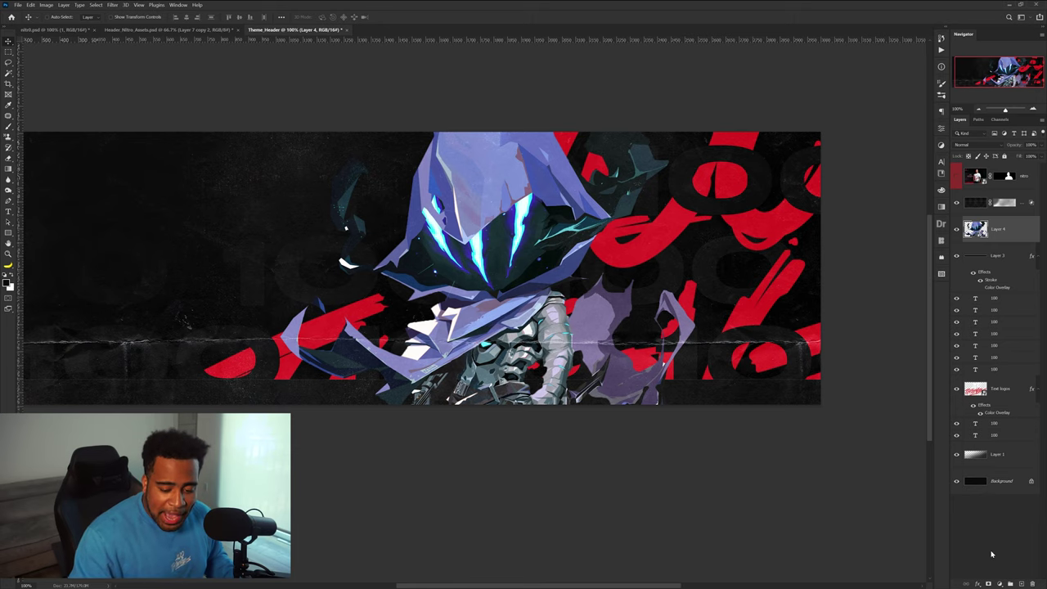
left_click(999, 583)
left_click(998, 570)
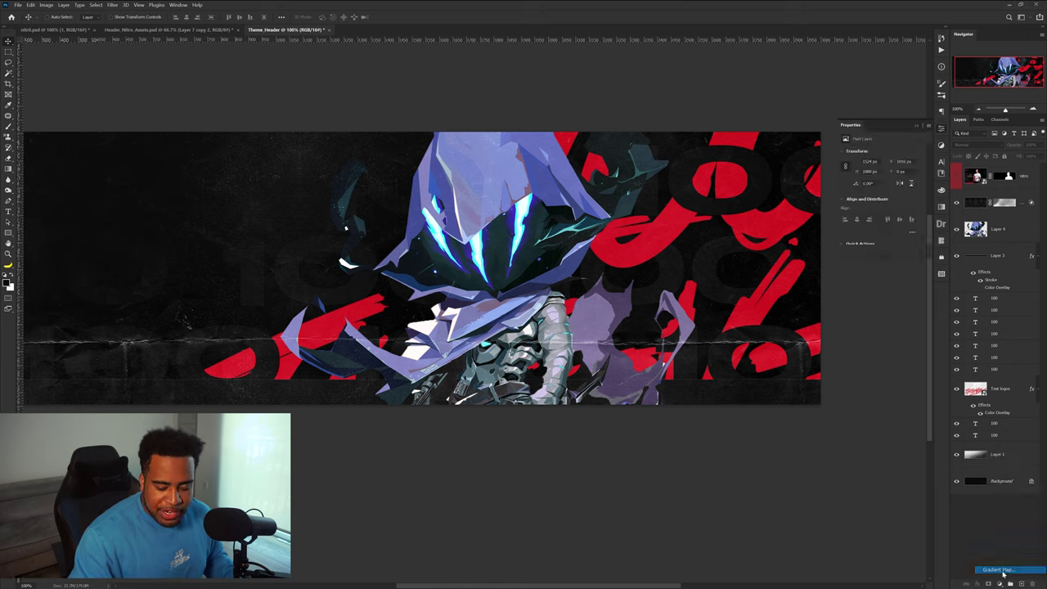
left_click_drag(1005, 169, 1002, 227)
right_click(1023, 224)
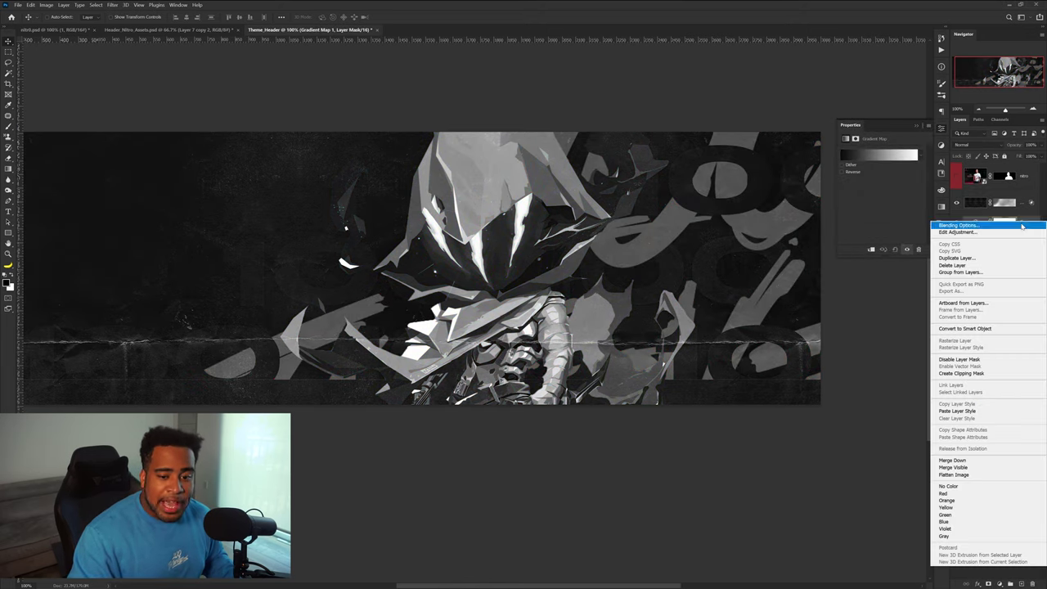
left_click(965, 373)
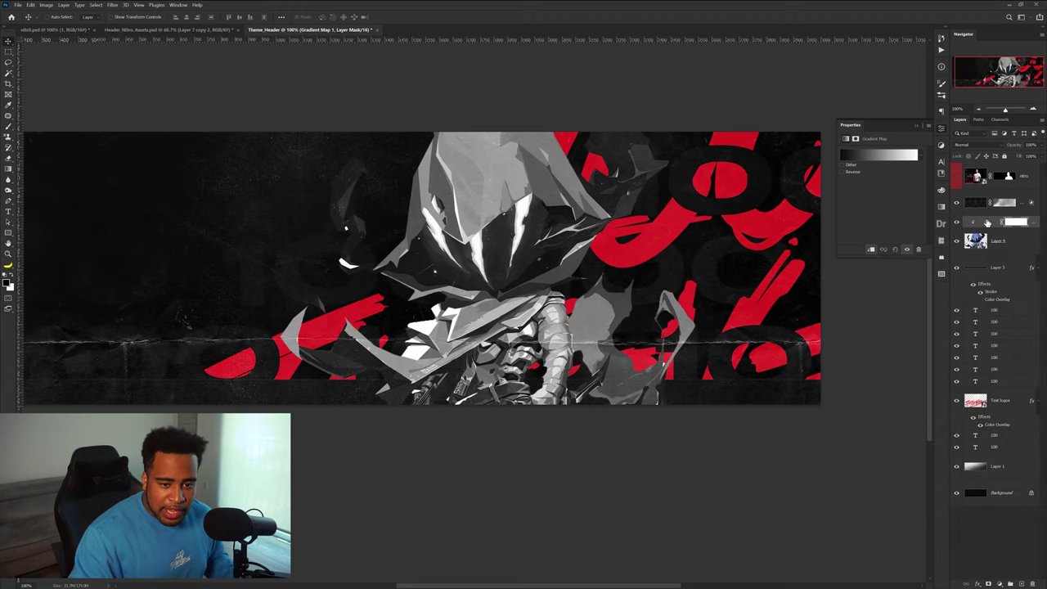
- Set the hooded character's gradient map end stops to black 000000 and white ffffff
left_click(872, 159)
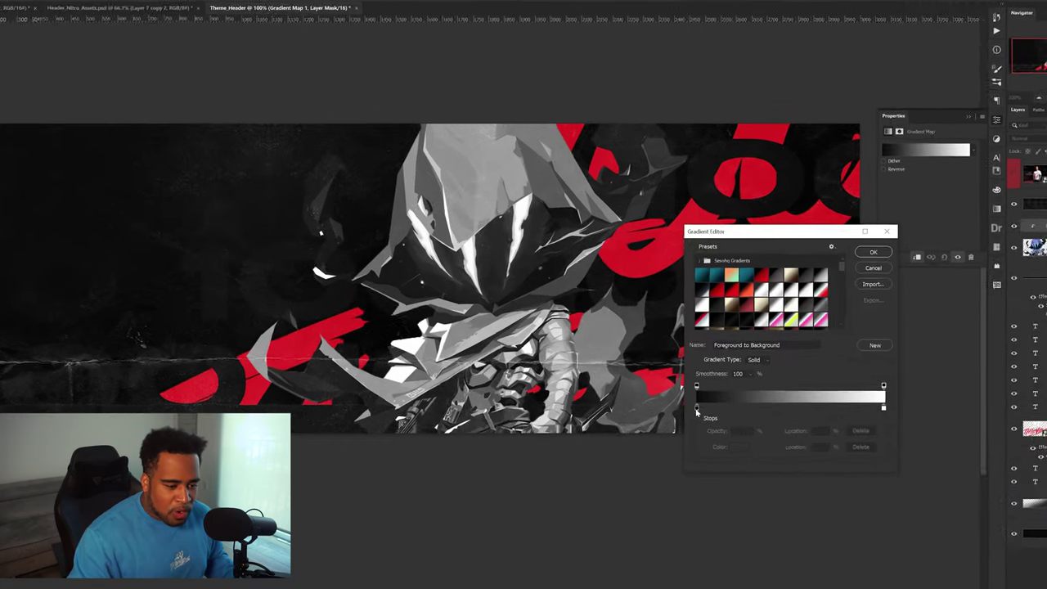
double_click(677, 382)
left_click(634, 355)
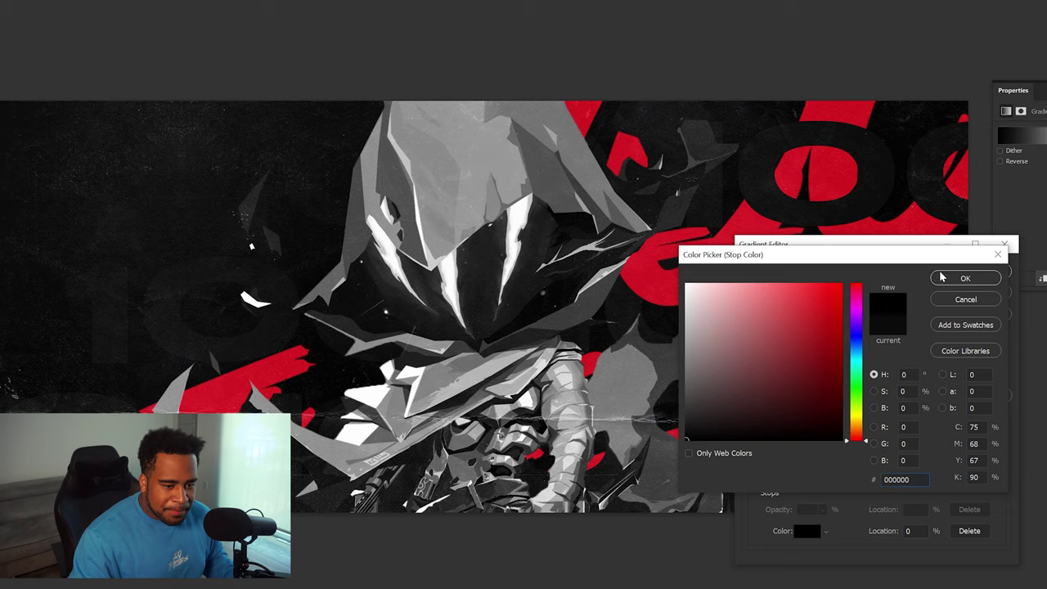
left_click(965, 278)
double_click(1001, 481)
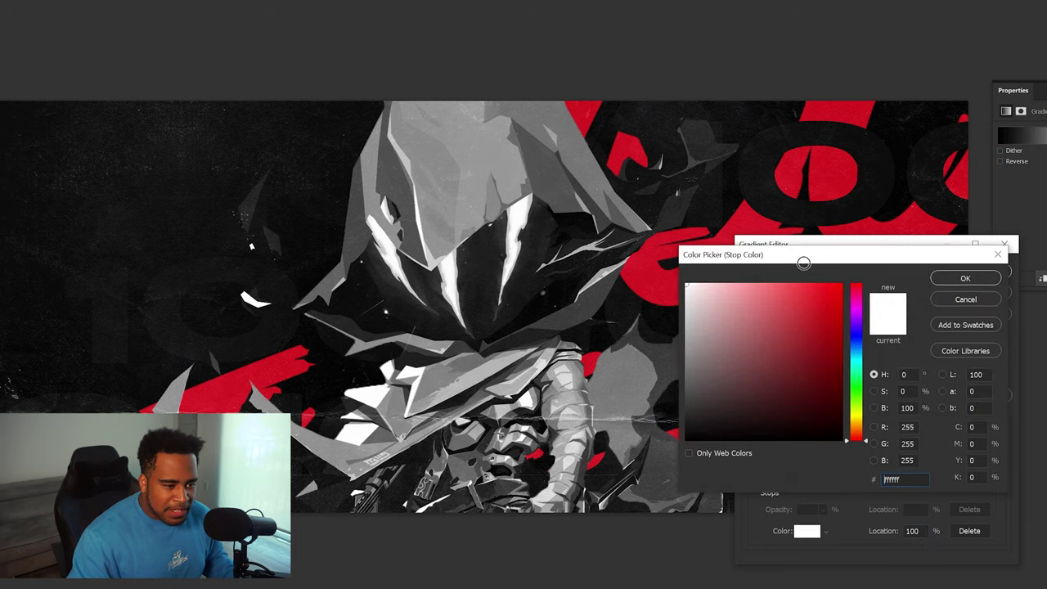
left_click(965, 278)
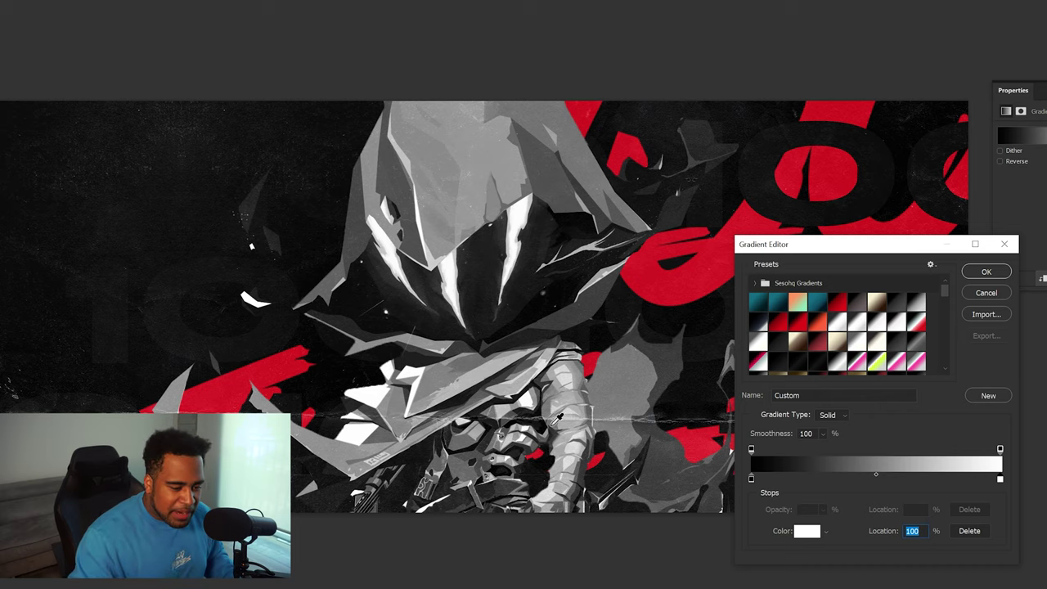
- Add an extra 000000 black stop to the gradient map at 16% location and apply the gradient
left_click(819, 481)
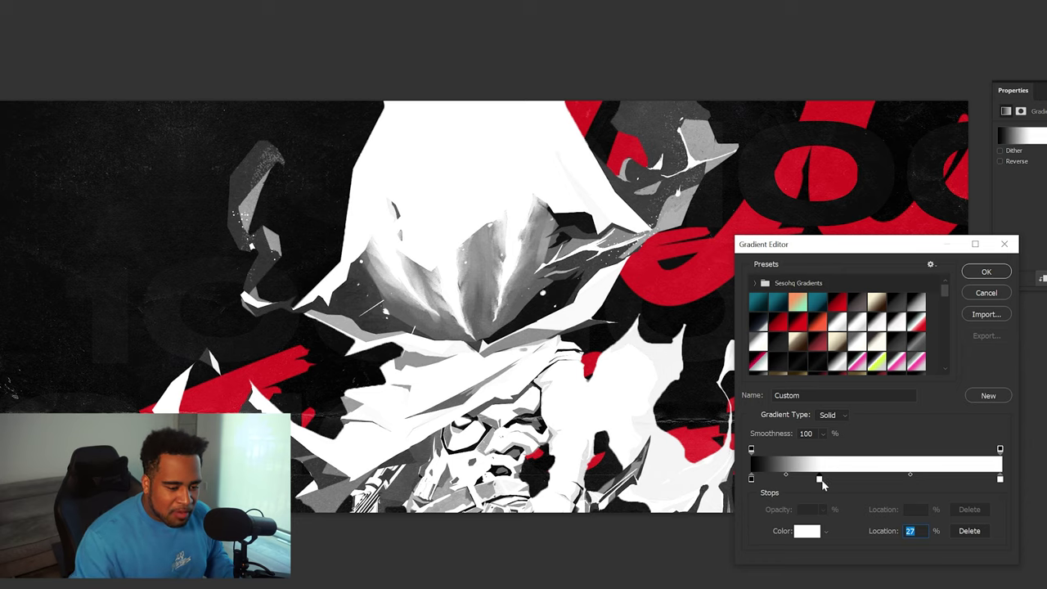
double_click(819, 481)
type("000000")
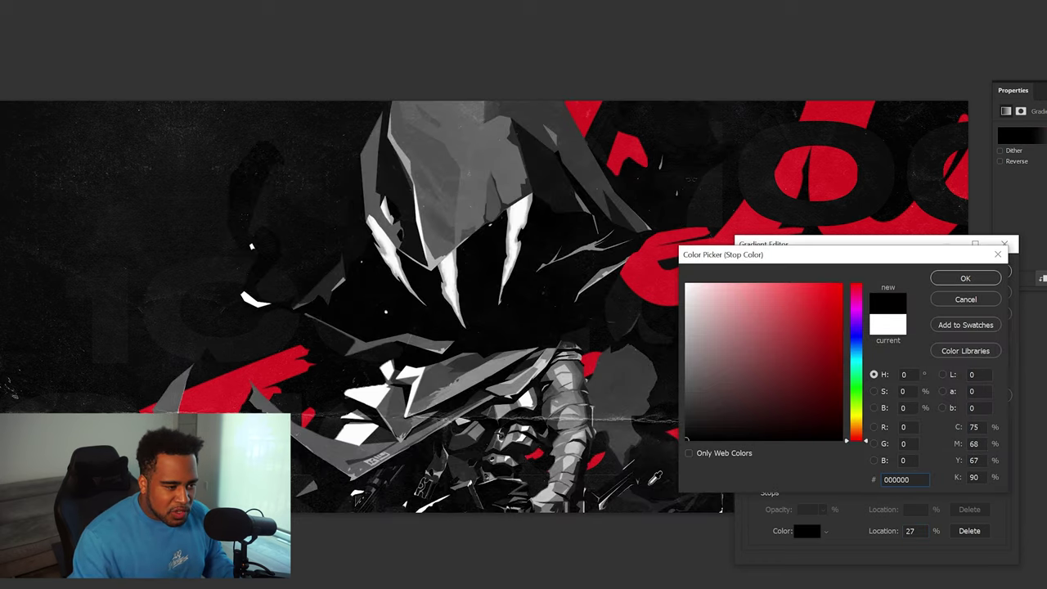
left_click(949, 280)
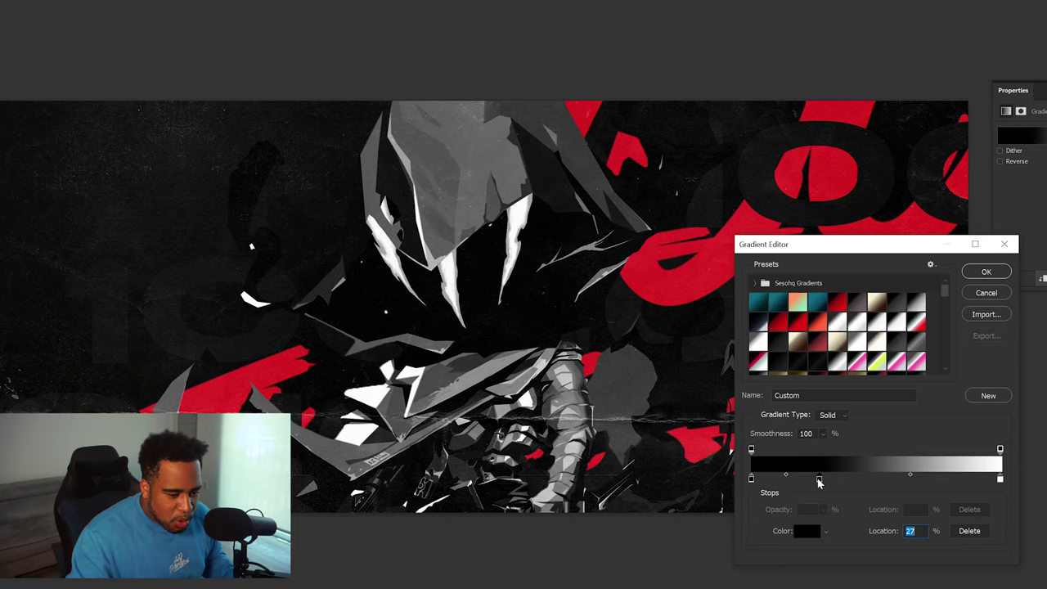
left_click_drag(819, 482, 793, 483)
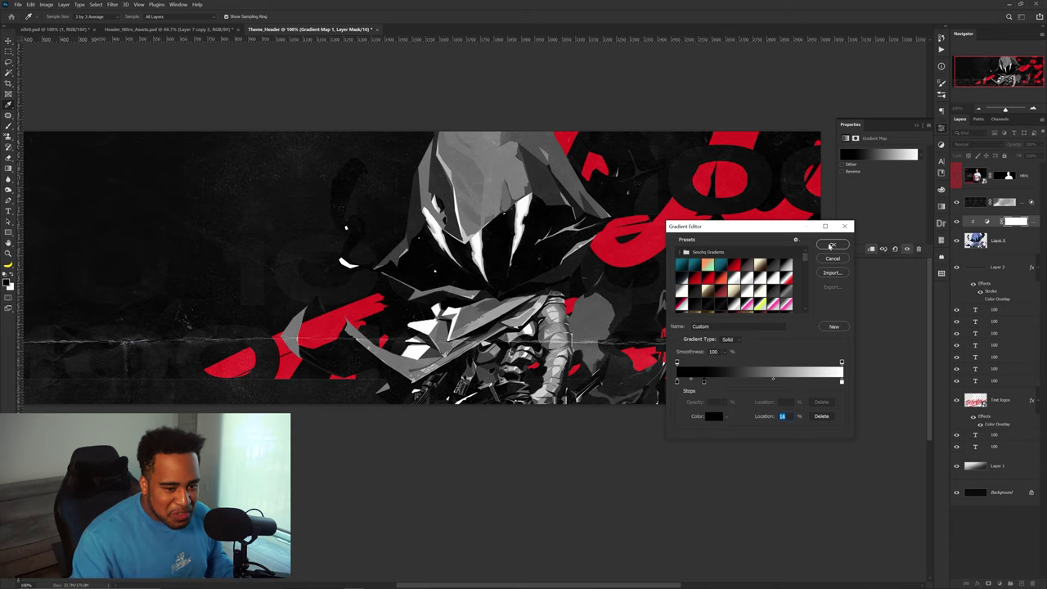
left_click(831, 245)
key("v")
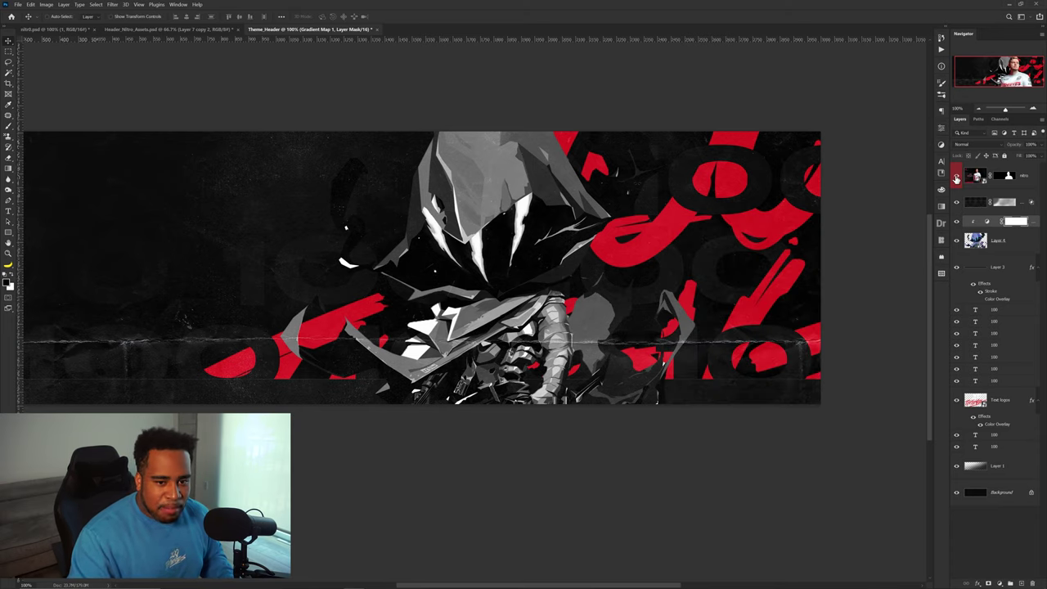
- Show the player photo layer and open it in the Camera Raw filter with a side-by-side before/after comparison of the face
left_click(956, 176)
left_click_drag(575, 233, 680, 239)
left_click_drag(683, 284, 622, 302)
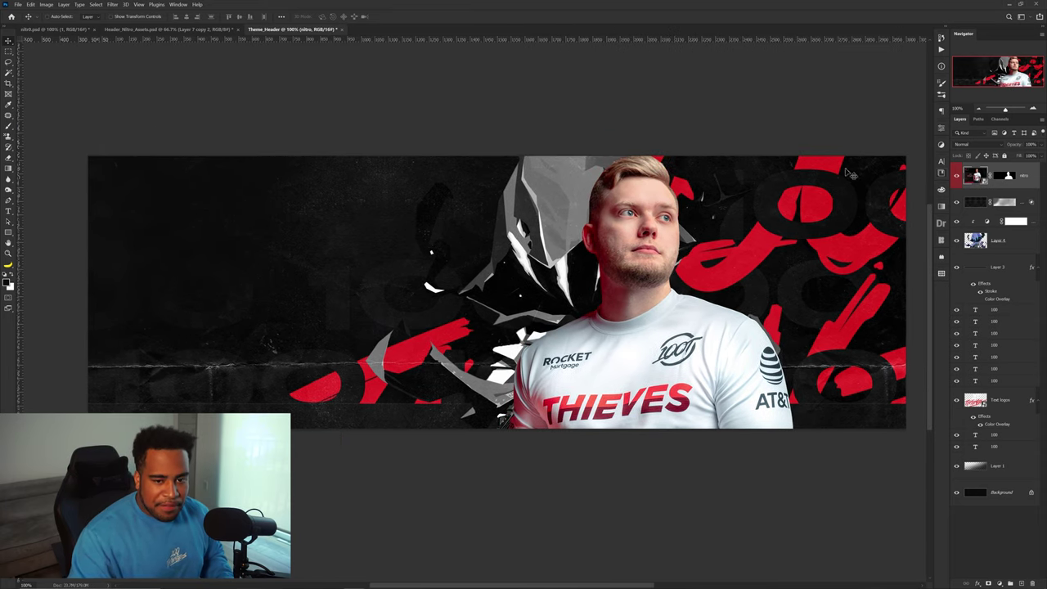
left_click(117, 5)
left_click(163, 59)
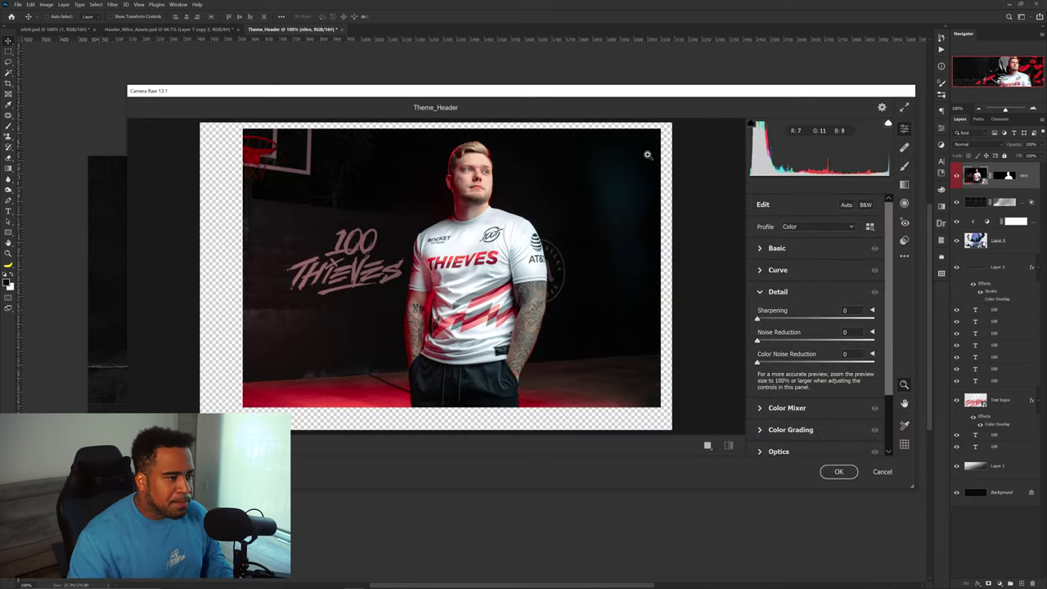
left_click(708, 446)
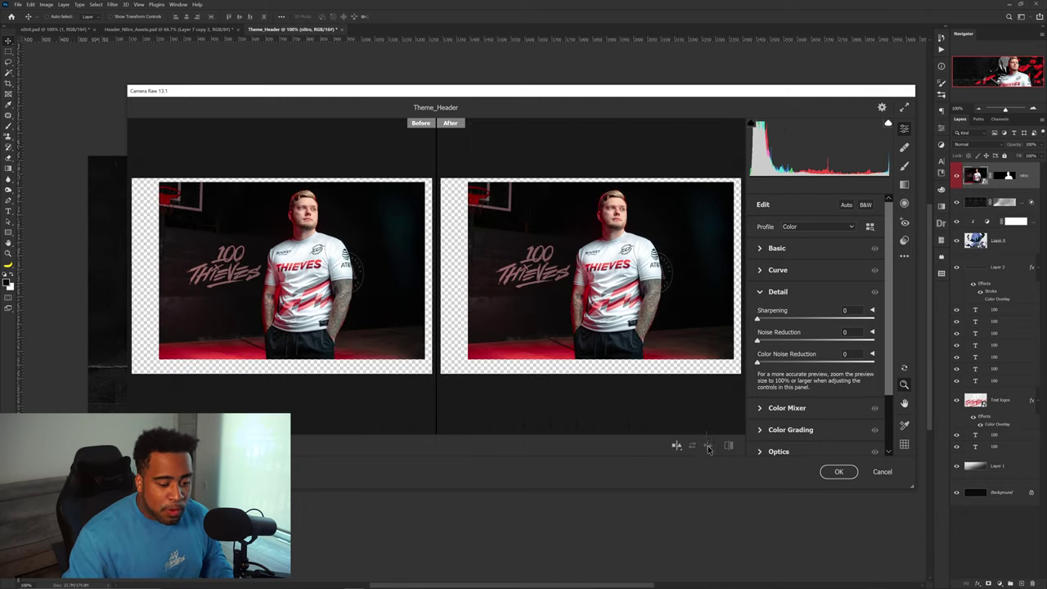
left_click(623, 246)
left_click_drag(623, 245, 630, 265)
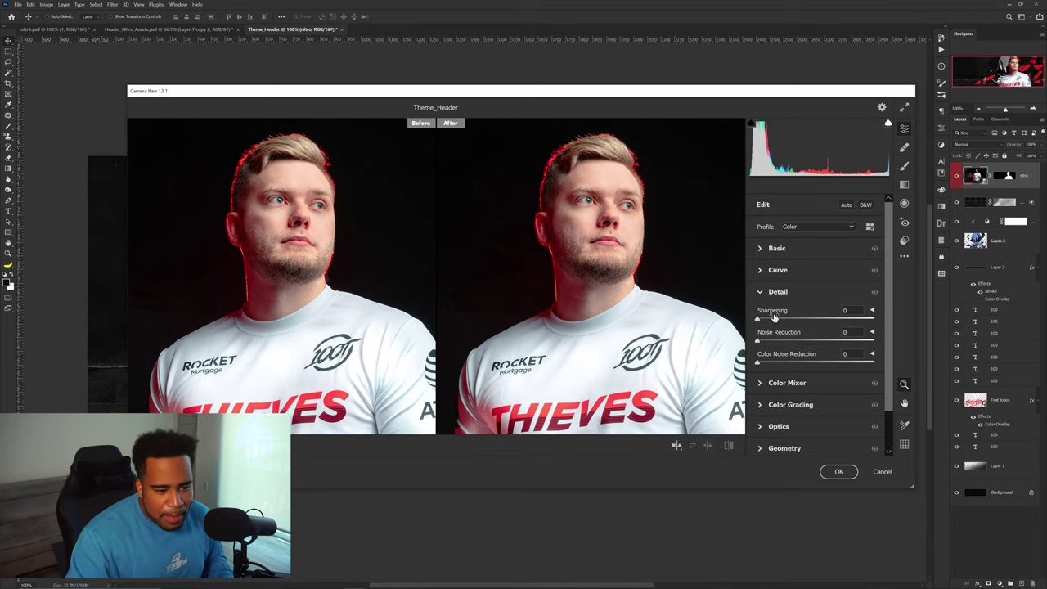
- Sharpen the player photo with Sharpening 20, Texture +81 and Clarity +10
left_click_drag(770, 317, 770, 320)
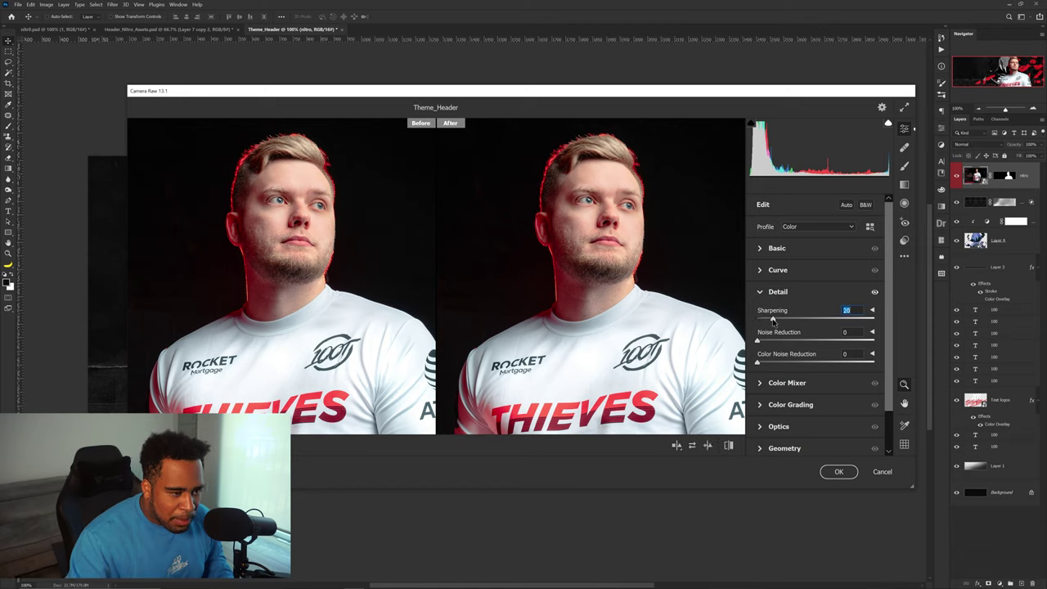
left_click(762, 250)
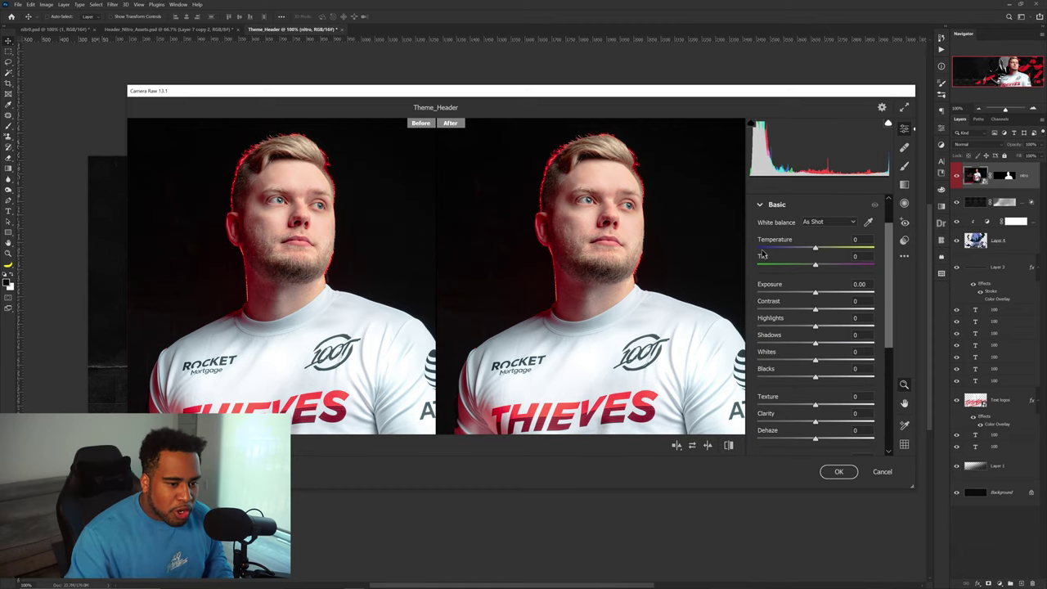
scroll(806, 304, "down", 3)
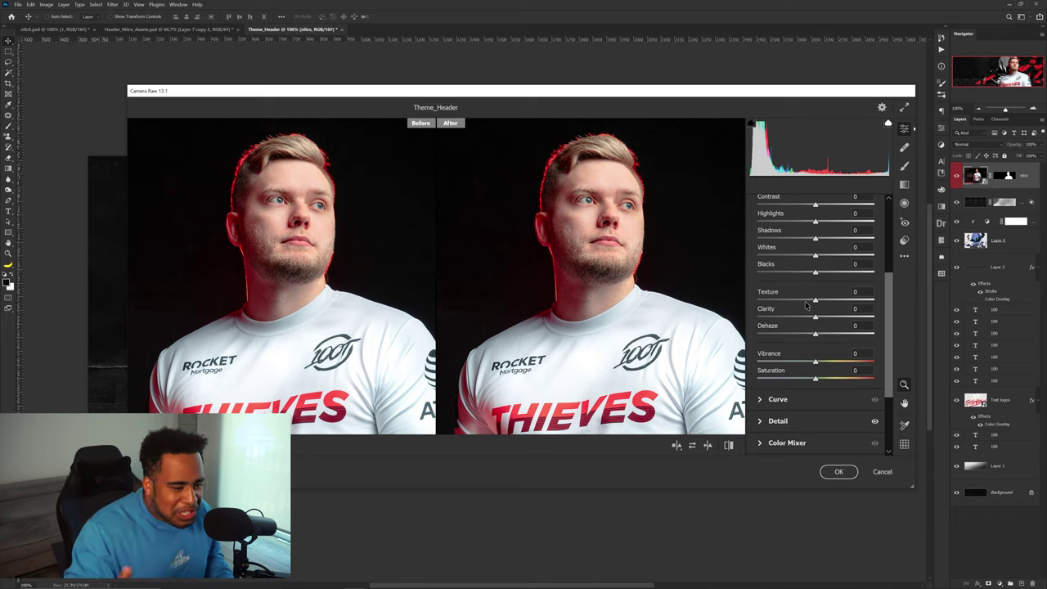
left_click_drag(815, 302, 863, 302)
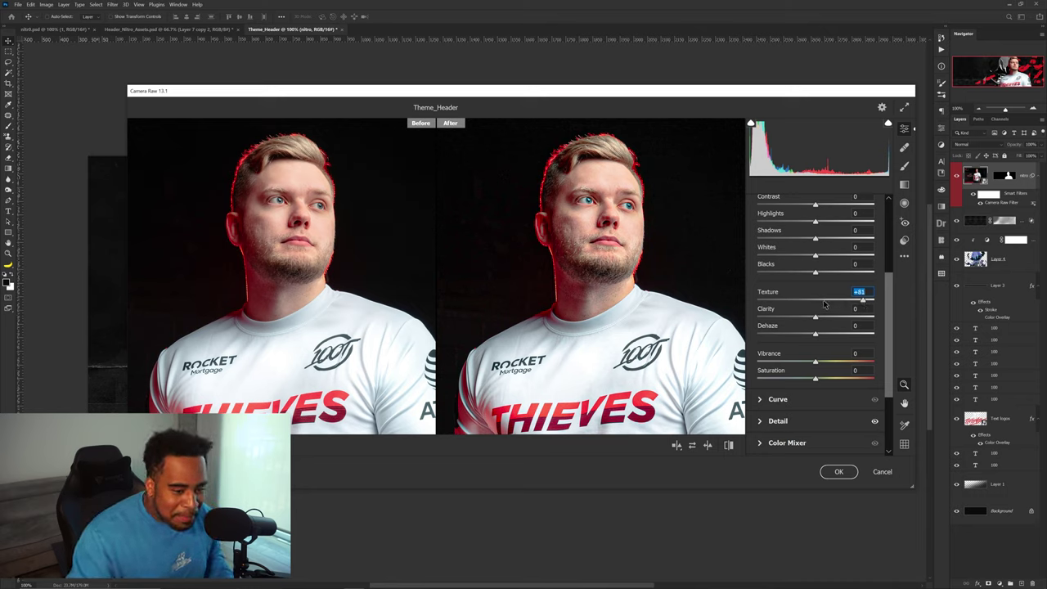
left_click_drag(817, 319, 821, 320)
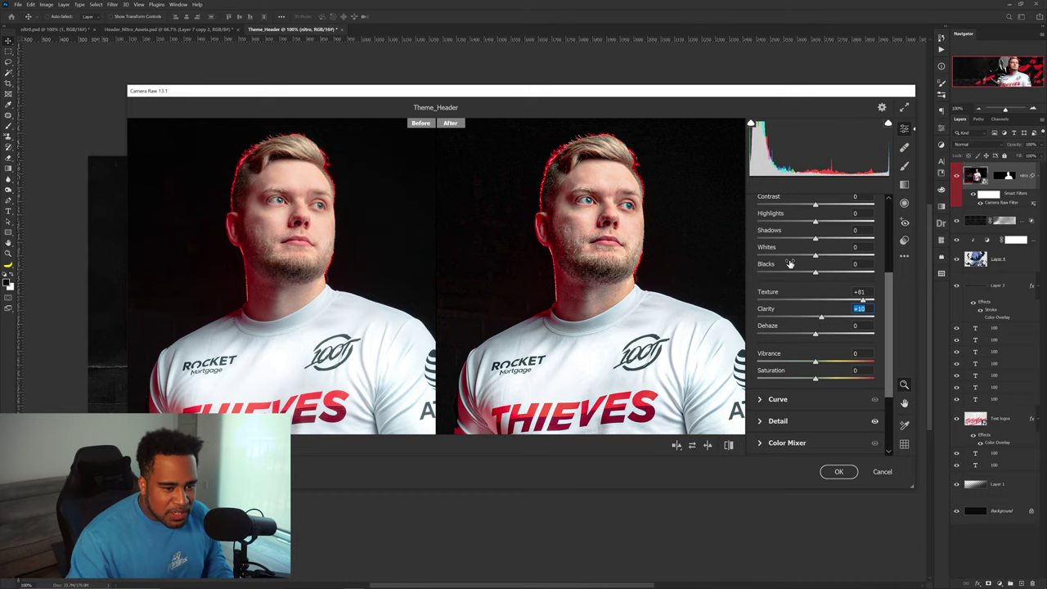
- Set the player photo's Blacks to -14, Shadows to +9 and Highlights to +5, and apply the Camera Raw filter
left_click_drag(813, 275, 820, 251)
scroll(822, 242, "up", 1)
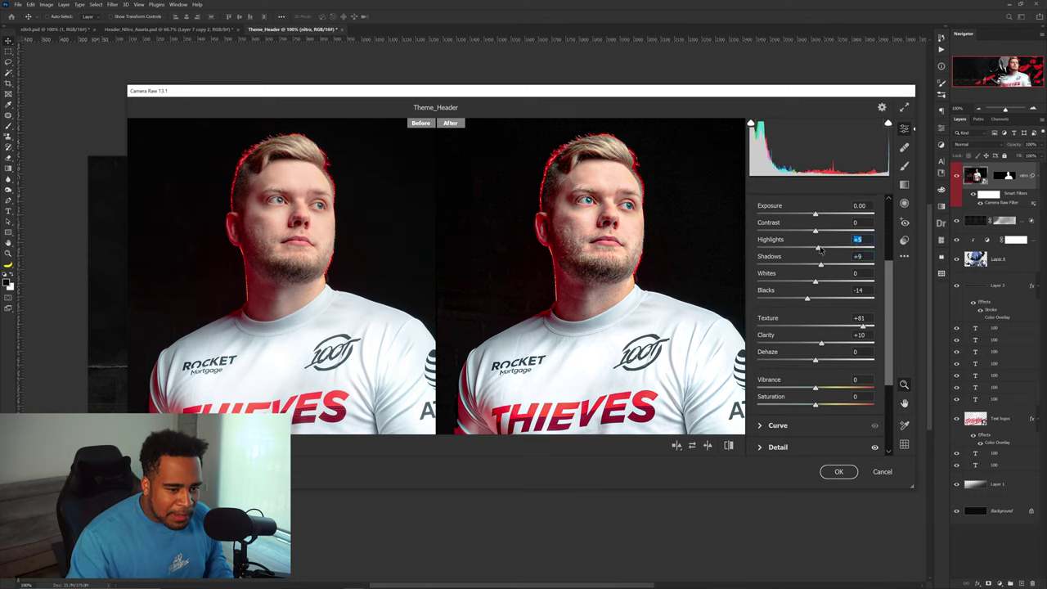
left_click(855, 256)
left_click(861, 290)
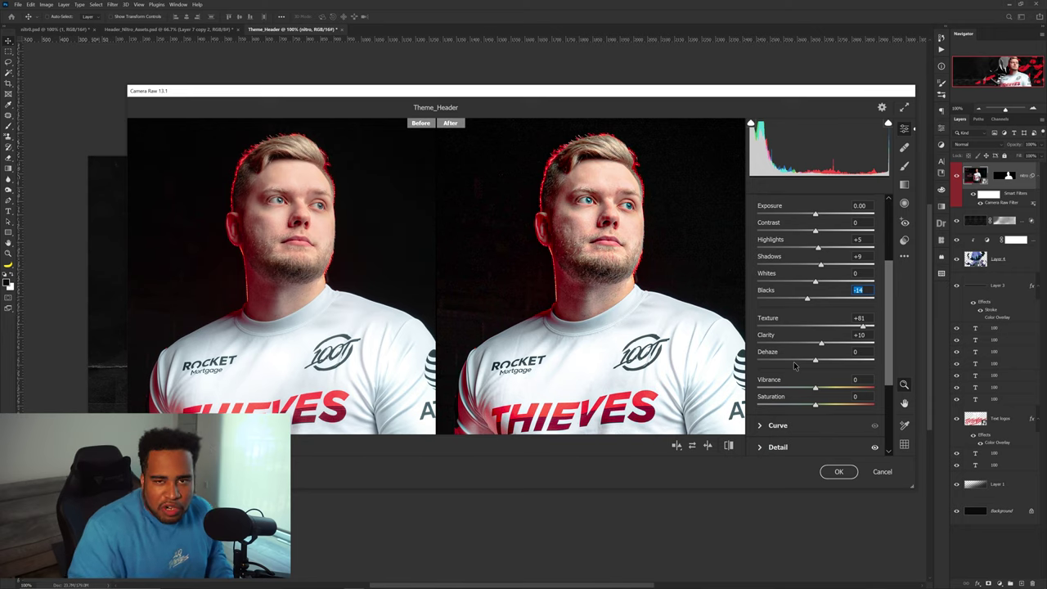
mouse_move(653, 281)
left_mouse_down()
mouse_move(628, 280)
mouse_move(642, 281)
left_mouse_up()
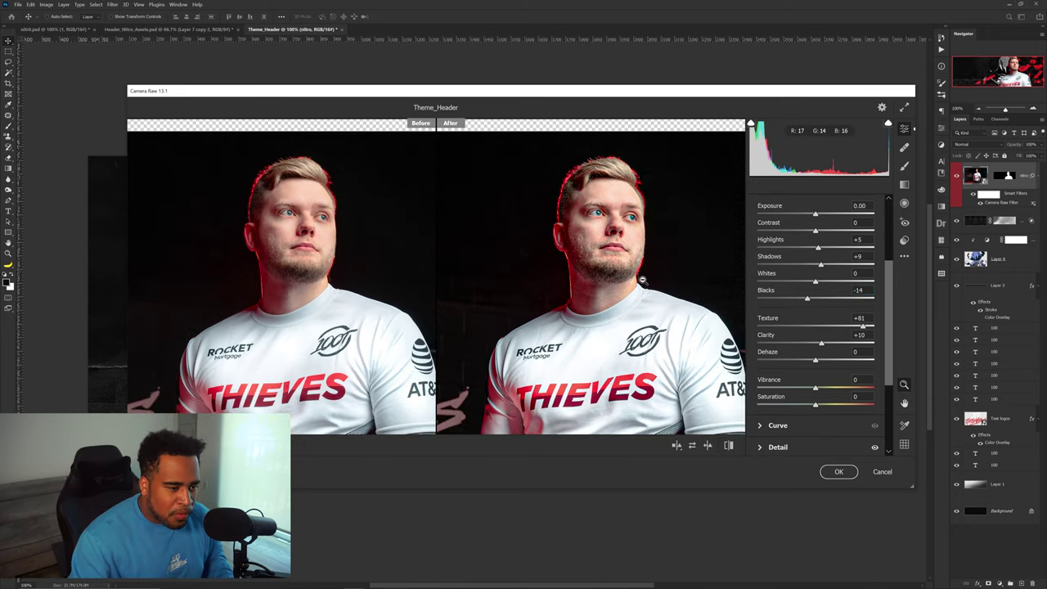
left_click(840, 471)
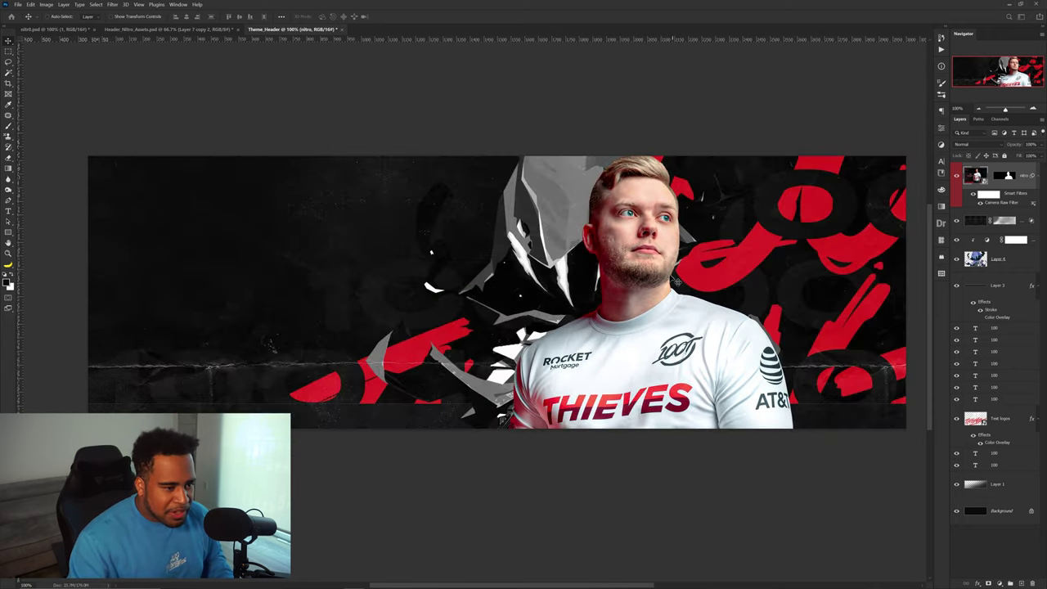
- Compare the player photo in the header with and without the Camera Raw filter
left_click_drag(654, 264, 647, 264)
key("ctrl+z")
left_click(981, 204)
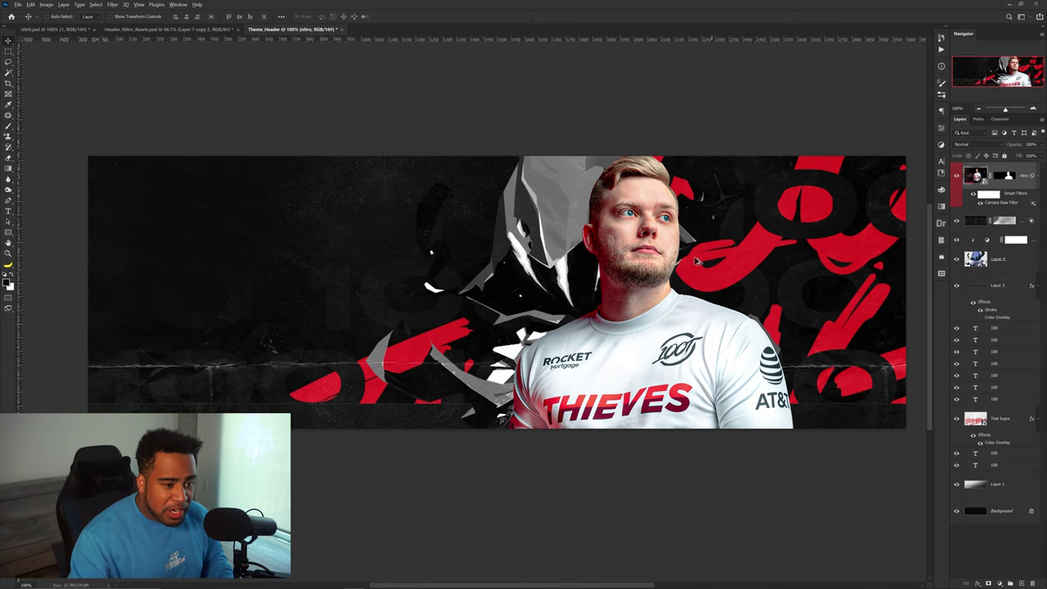
scroll(695, 273, "down", 1)
scroll(695, 274, "up", 1)
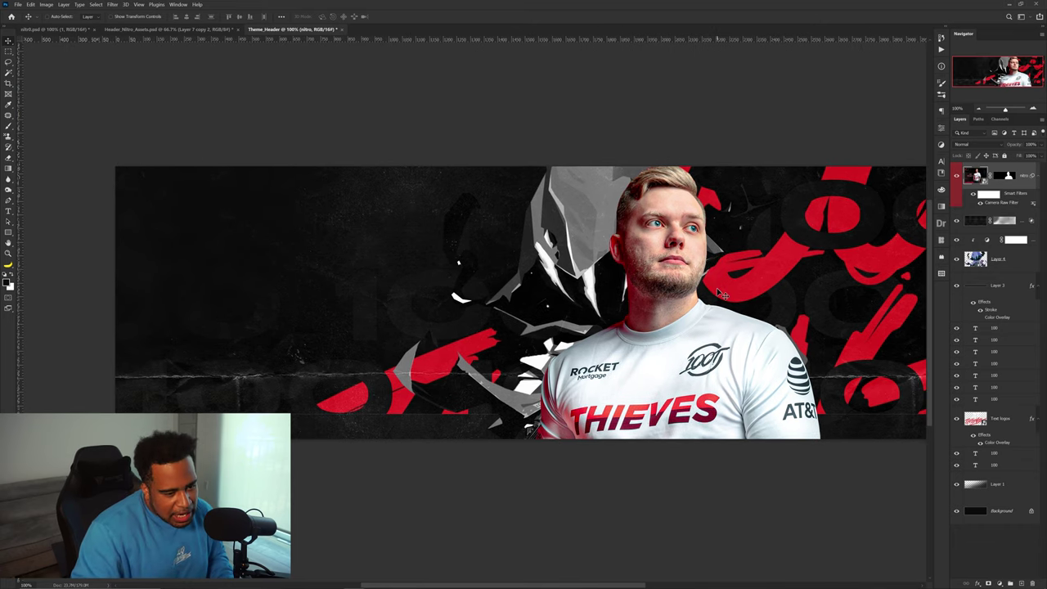
left_click_drag(674, 305, 713, 288)
- Brush on the layer masks of the grunge texture and the "100" text group, using 75% hardness and 100% opacity on the group
left_click(1002, 218)
key("b")
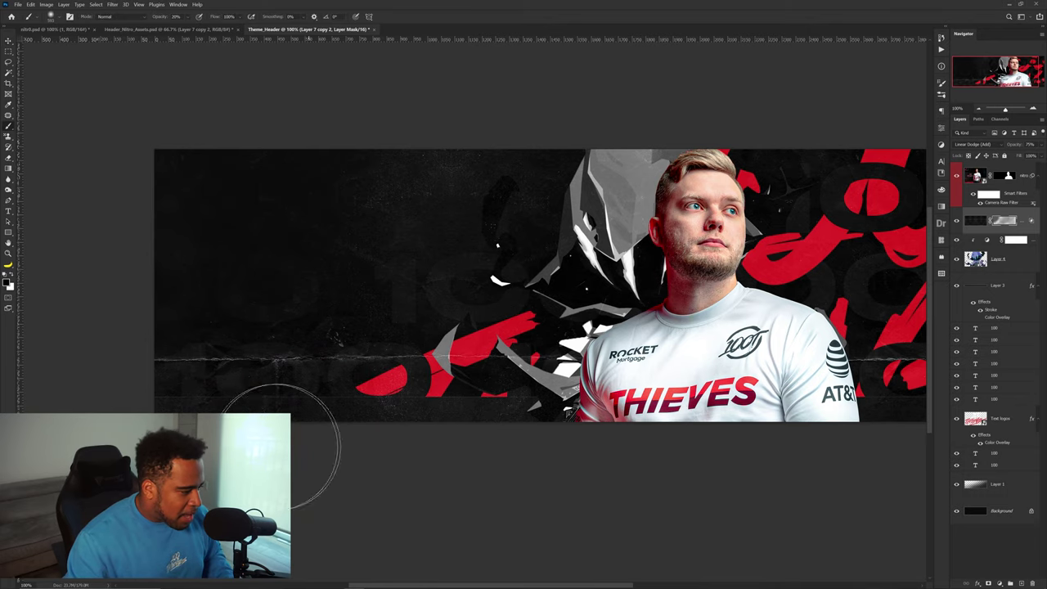
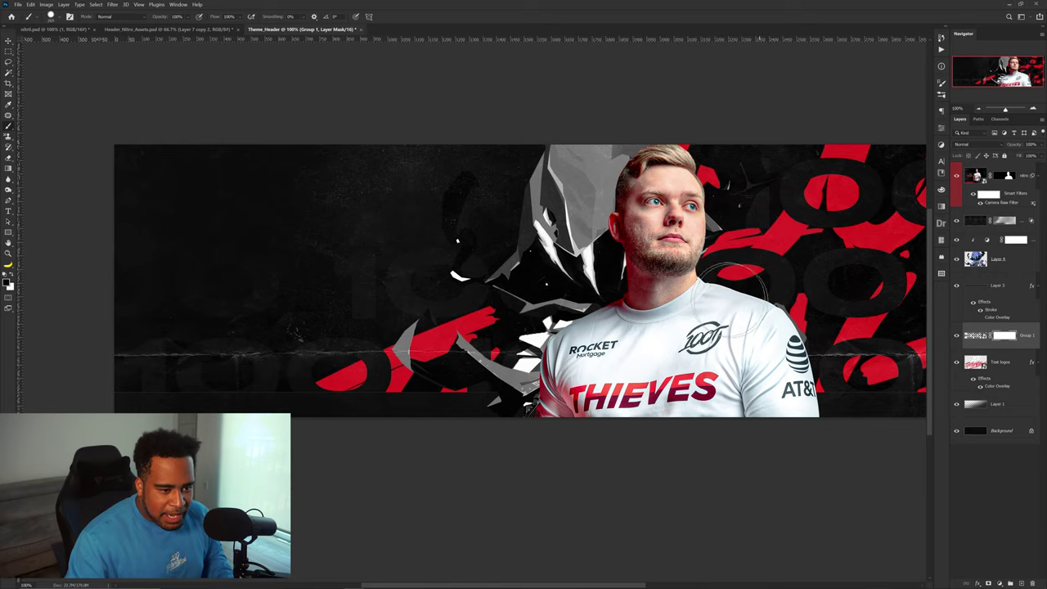
mouse_move(729, 298)
left_mouse_down()
mouse_move(809, 292)
mouse_move(751, 278)
mouse_move(760, 276)
left_mouse_up()
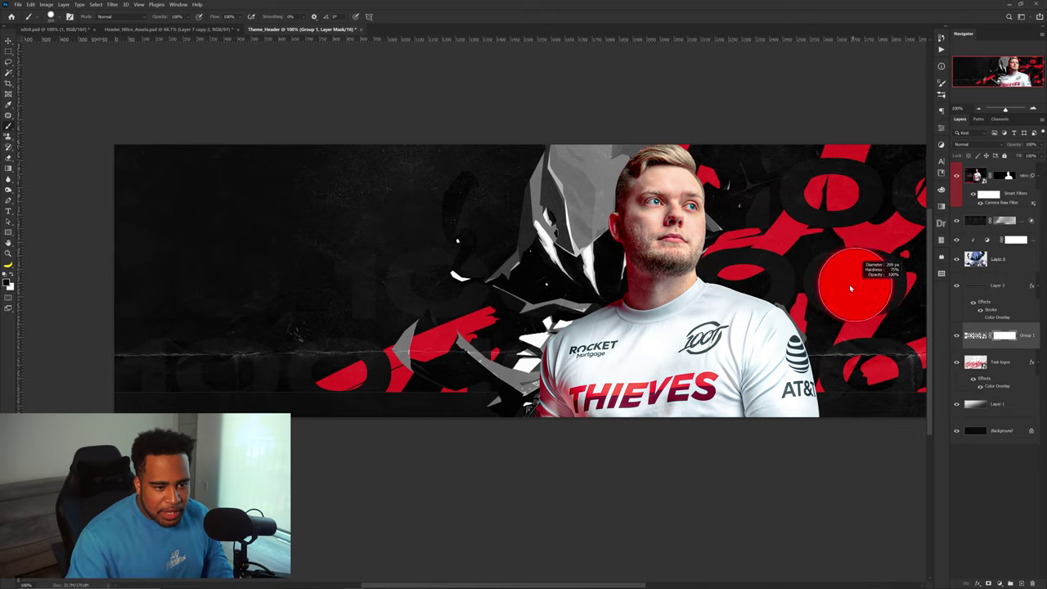
left_click_drag(880, 292, 795, 314)
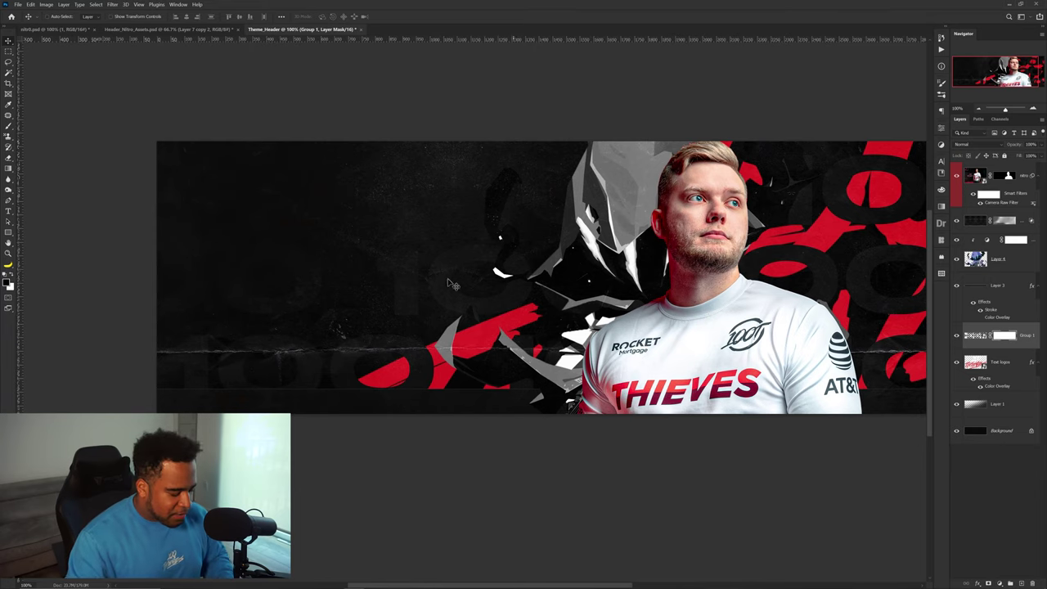
- Add a text layer reading "NITRO" in the empty dark area beside the hooded character
key("t")
left_click(277, 259)
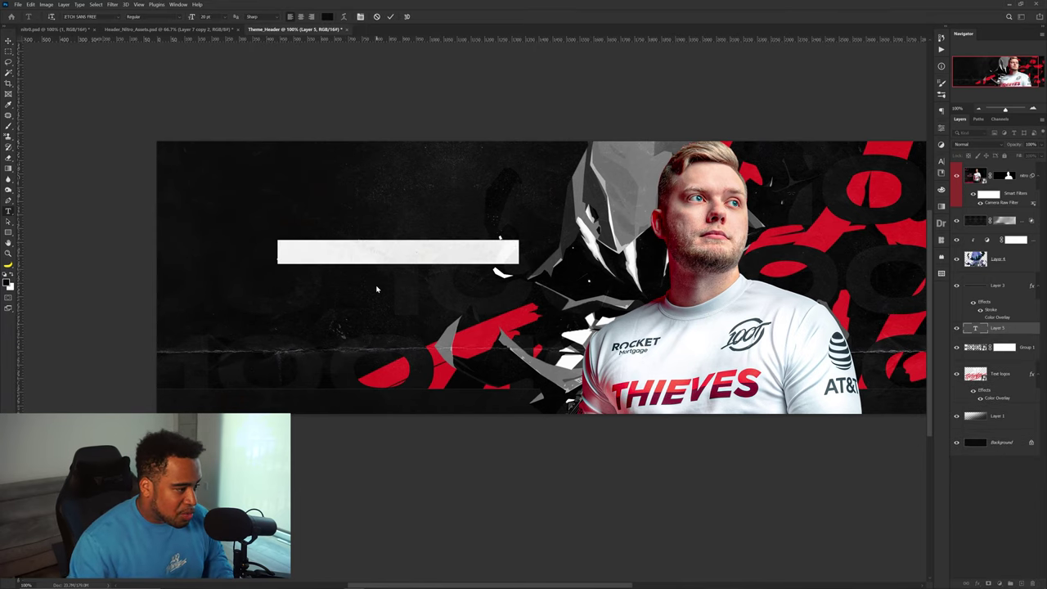
type("NITRO")
key("ctrl+Return")
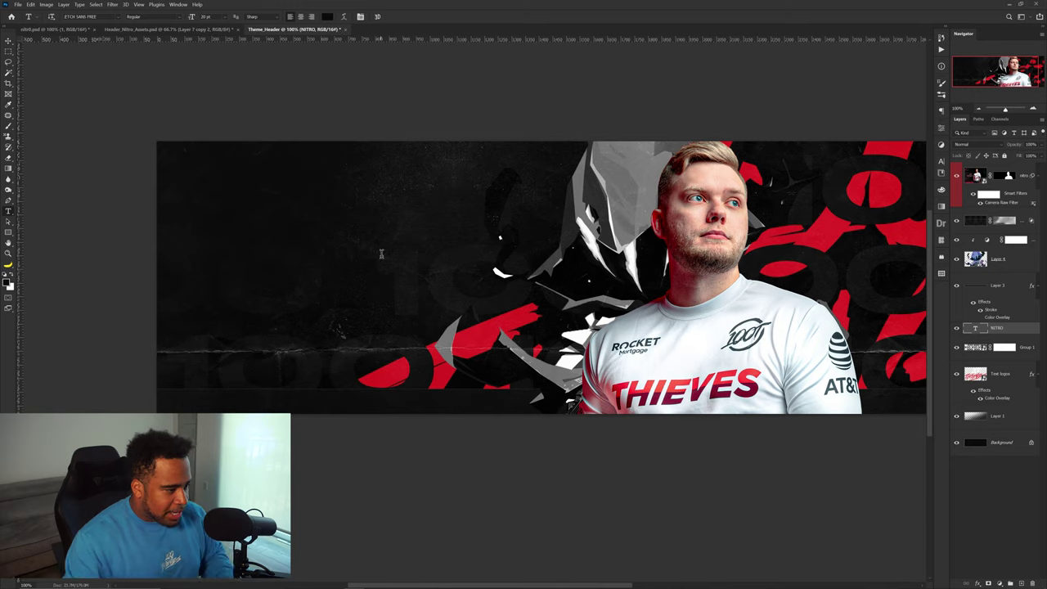
- Enlarge the NITRO text to reach the hooded character and move its layer above the player photo
key("v")
key("ctrl+t")
left_click_drag(385, 253, 563, 252)
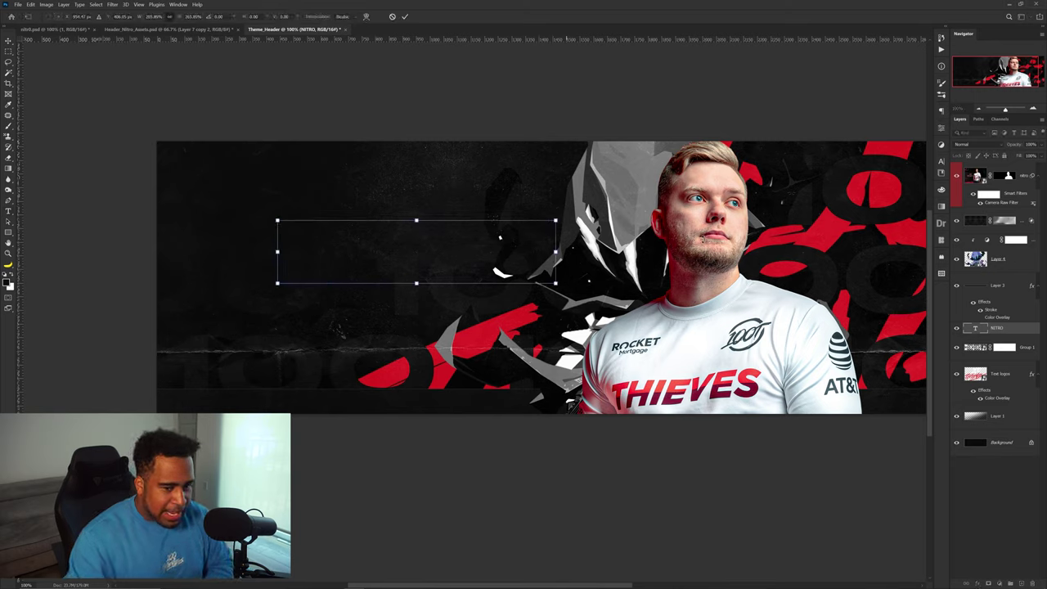
key("Return")
left_click_drag(1005, 328, 1002, 168)
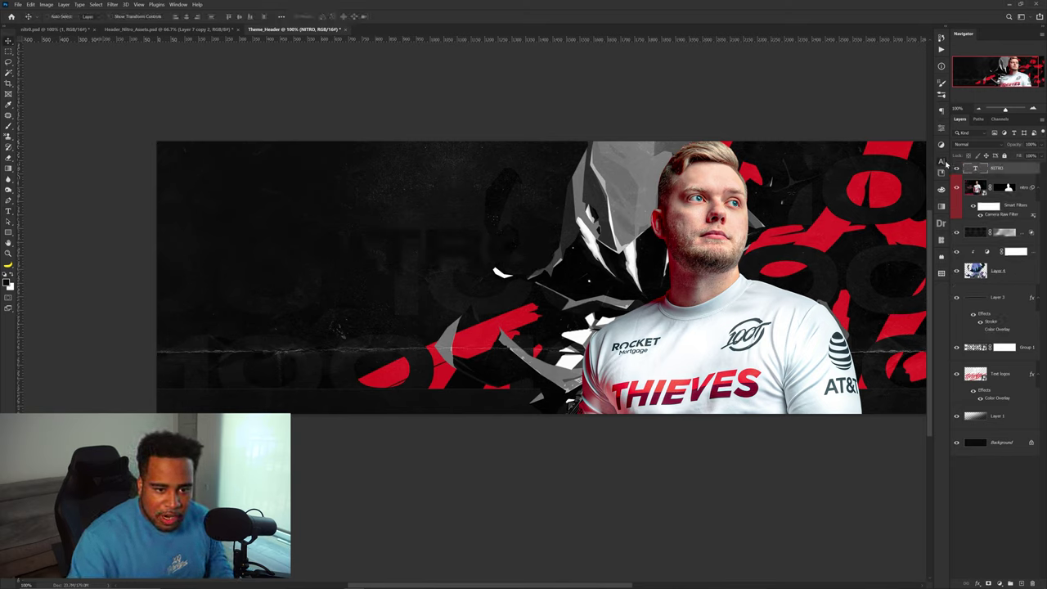
- Change the NITRO text colour to white
left_click(940, 161)
left_click(916, 210)
left_click_drag(653, 262, 632, 251)
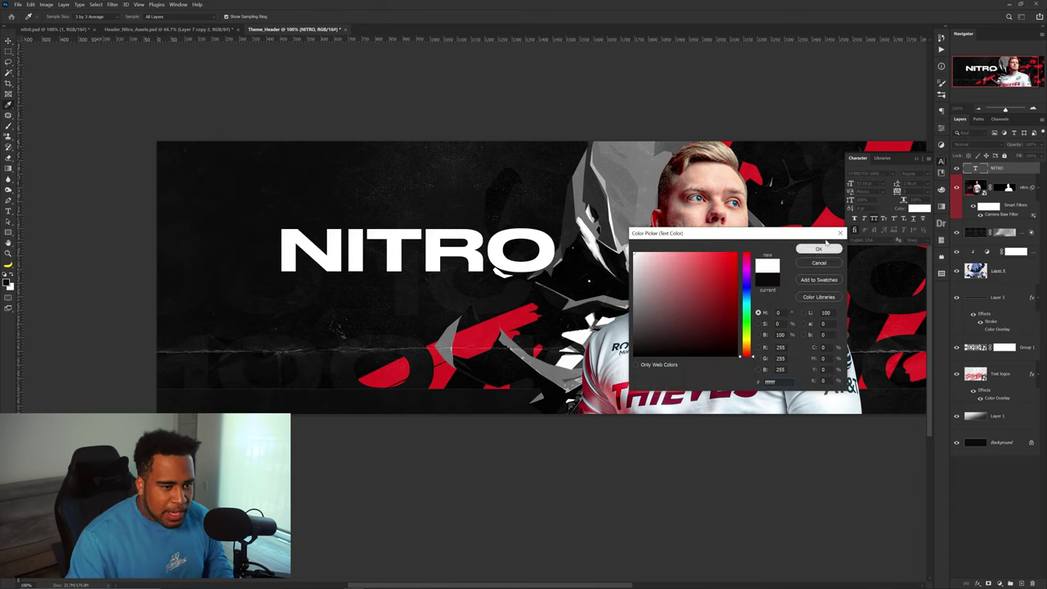
left_click(819, 249)
- Set the NITRO title in Termina Heavy and enlarge it to about 70 pt in the dark area beside the hooded character
type("termina")
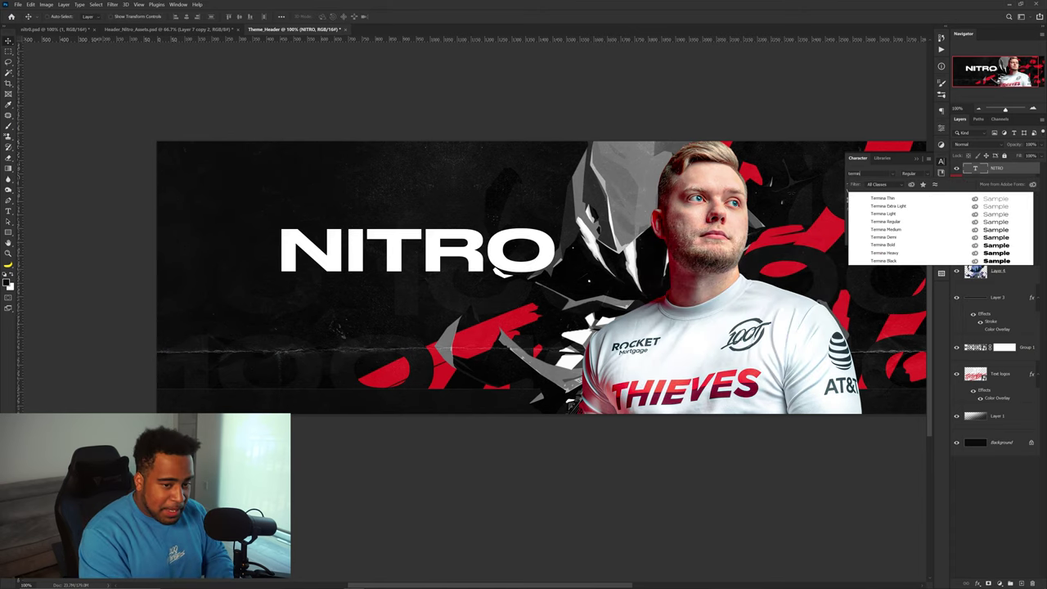
left_click(890, 254)
key("ctrl+t")
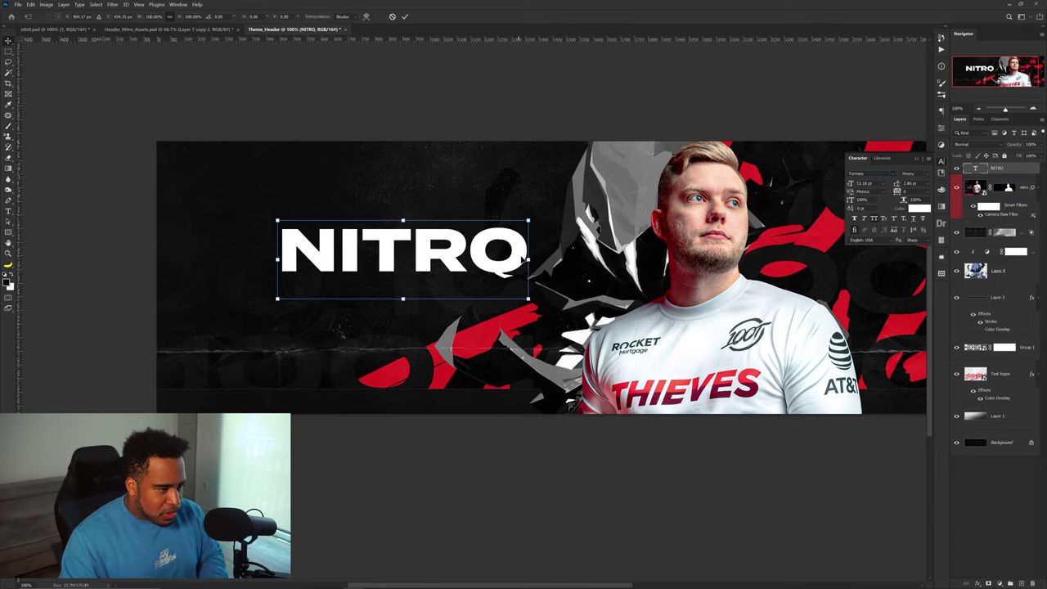
left_click_drag(529, 260, 452, 278)
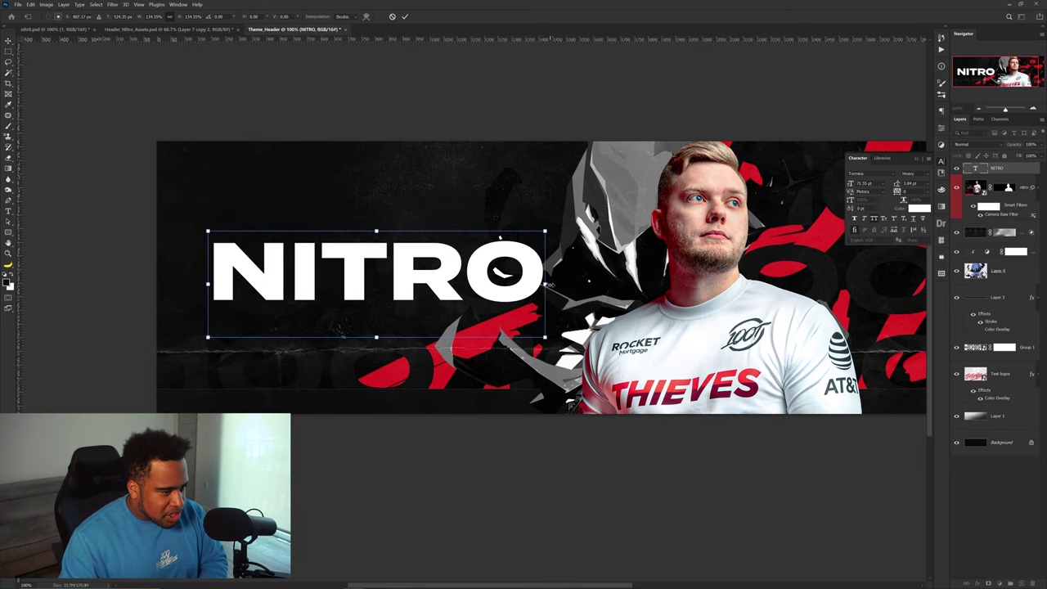
key("Return")
left_click_drag(528, 280, 476, 301)
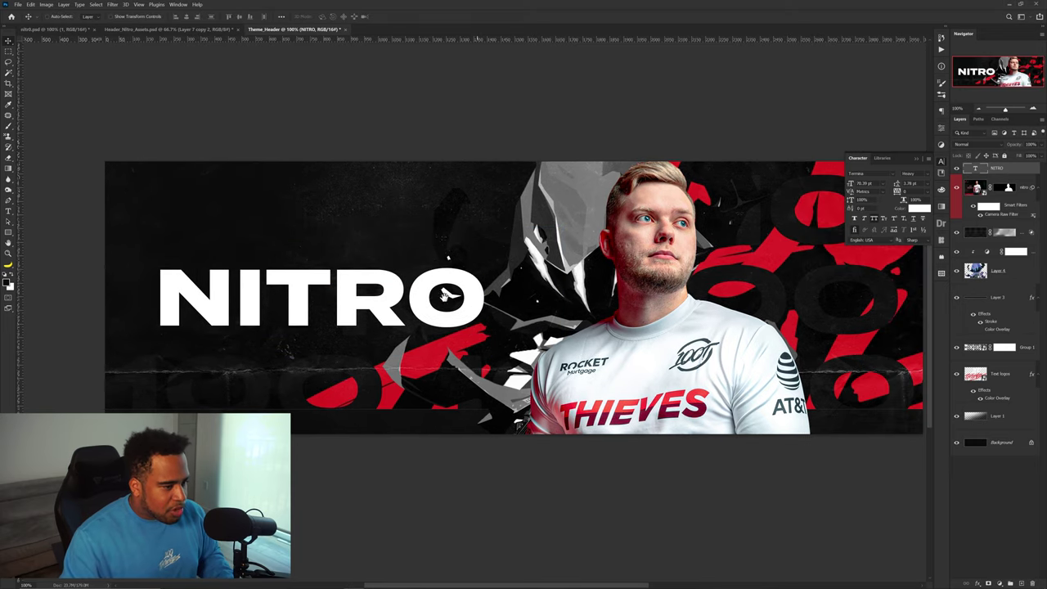
- Duplicate the NITRO text above itself and change the copy to "PROFESSIONAL PLAYER FOR 100 THIEVES" at 6 pt
left_click_drag(409, 276, 409, 205)
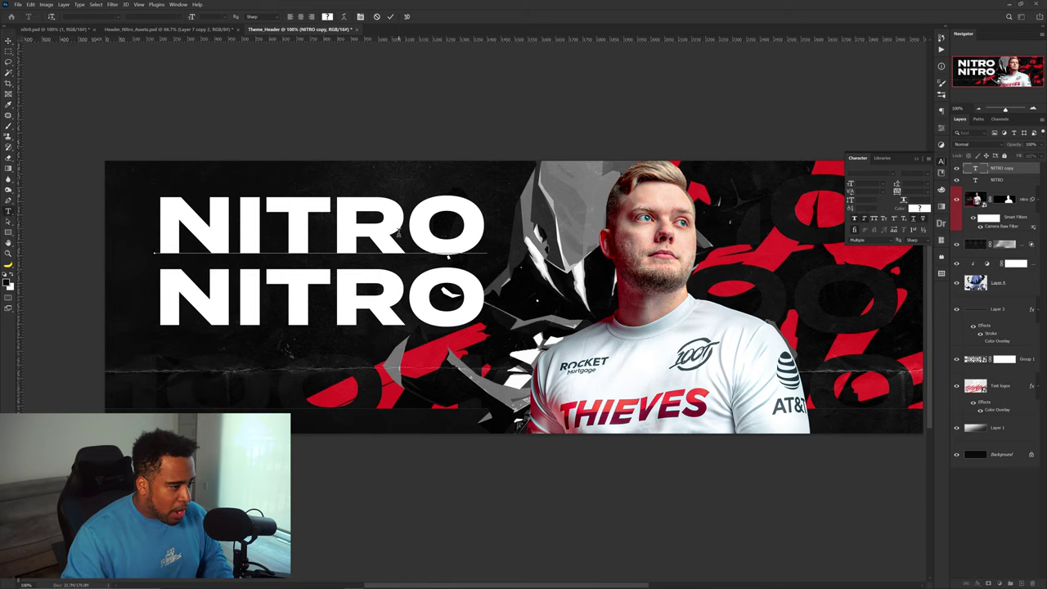
double_click(398, 232)
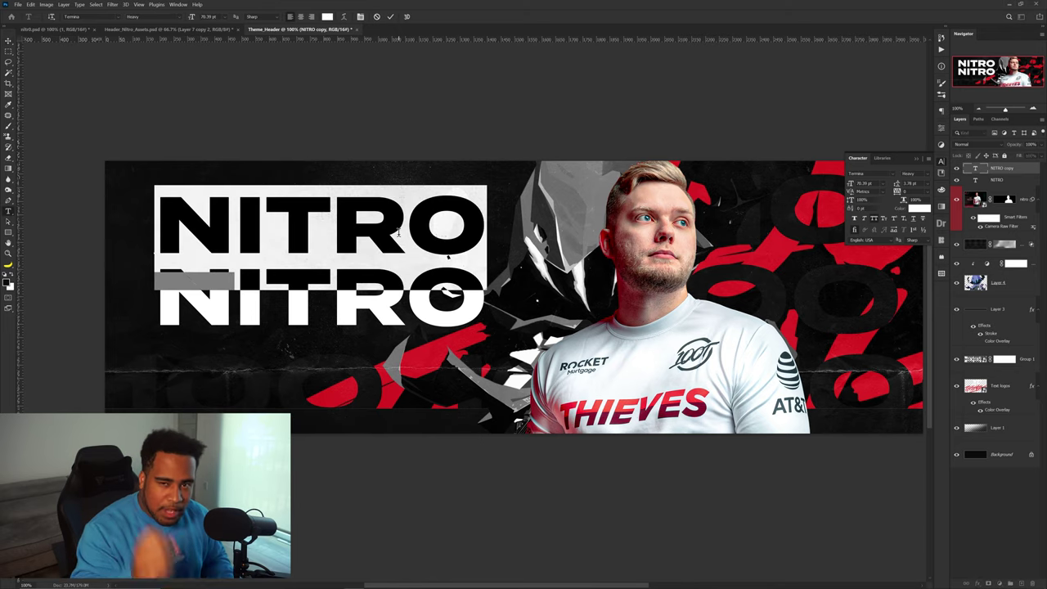
type("PROFESSIONA")
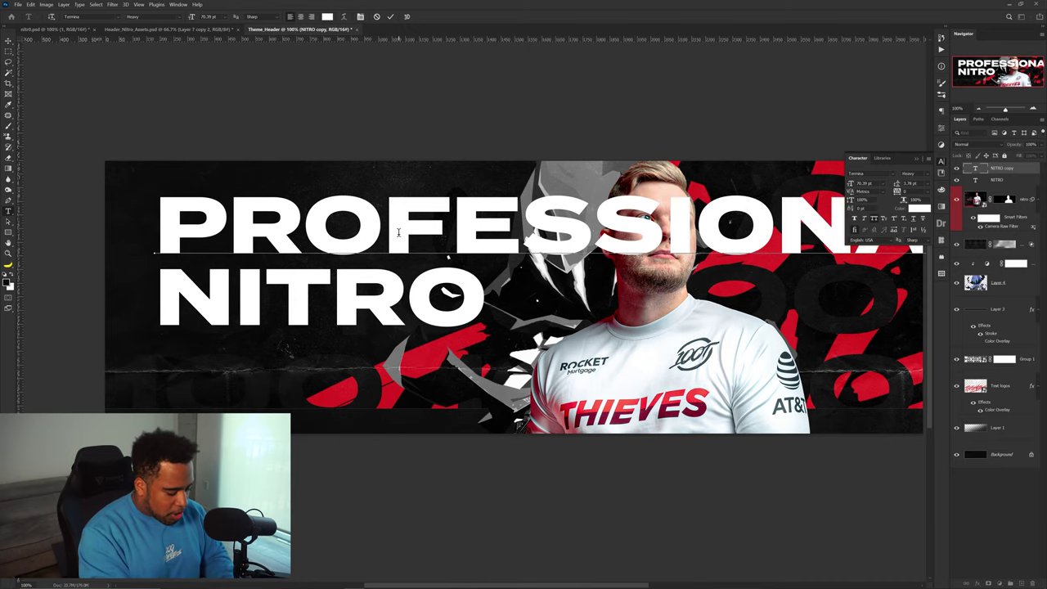
key("ctrl+a")
left_click(883, 183)
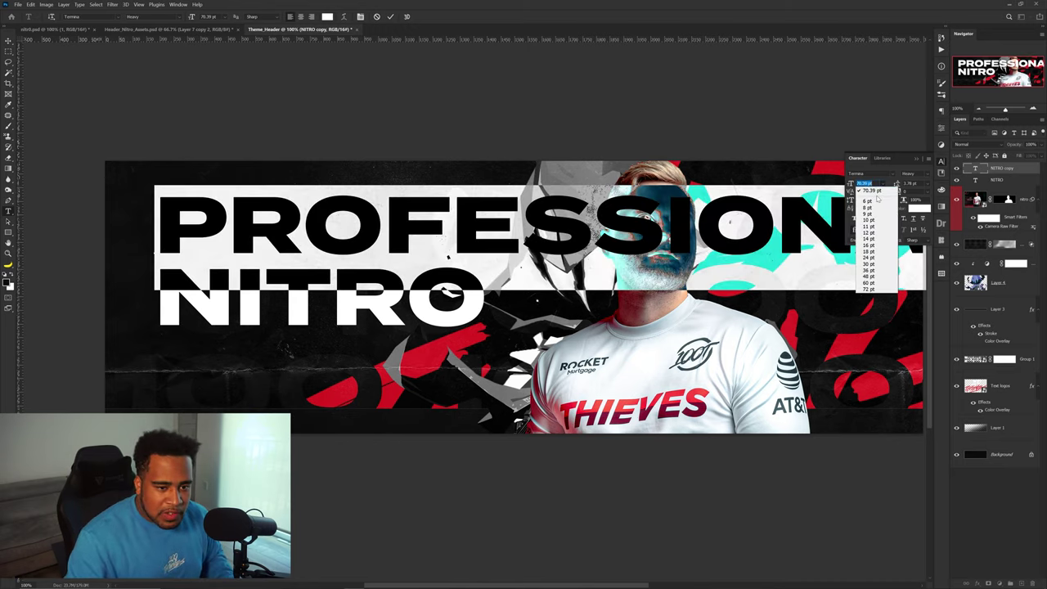
left_click(876, 200)
left_click(391, 17)
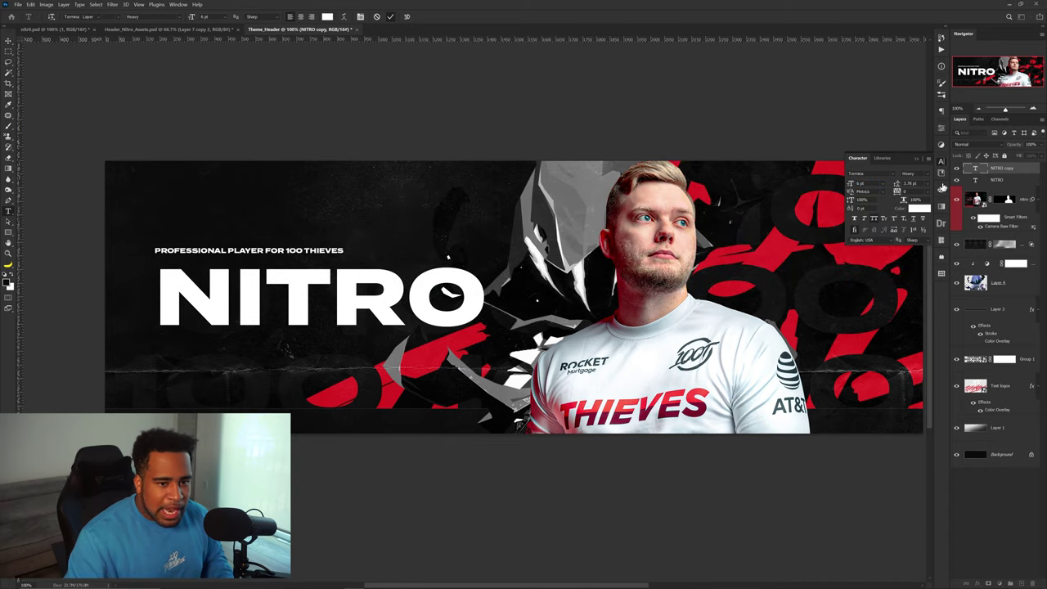
- Align the tagline just above NITRO's left edge, set its weight to Demi and scale it down to about 4.65 pt
key("v")
left_click_drag(259, 250, 264, 260)
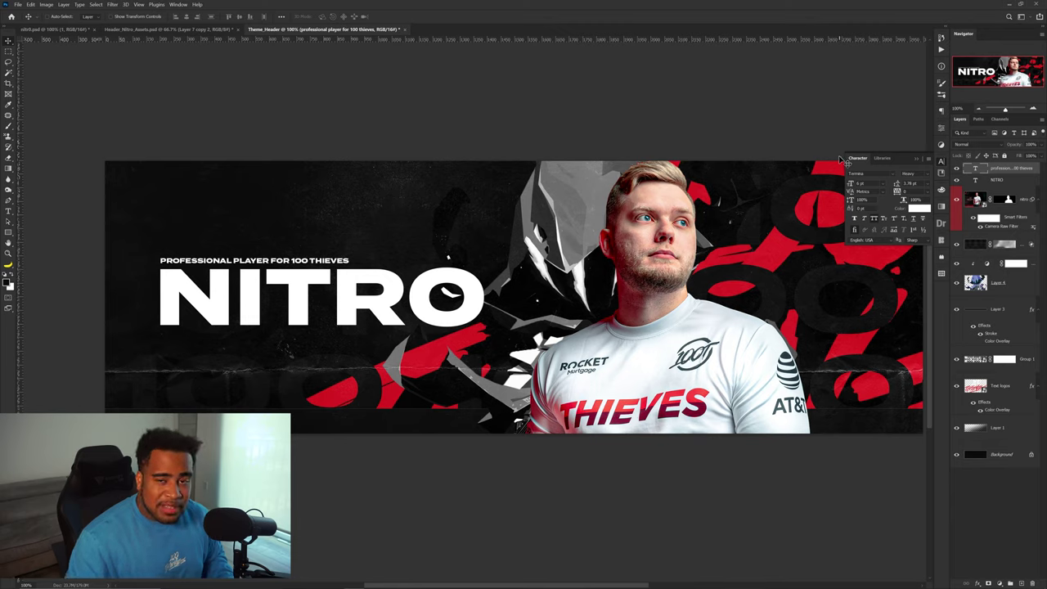
left_click(921, 172)
left_click(906, 214)
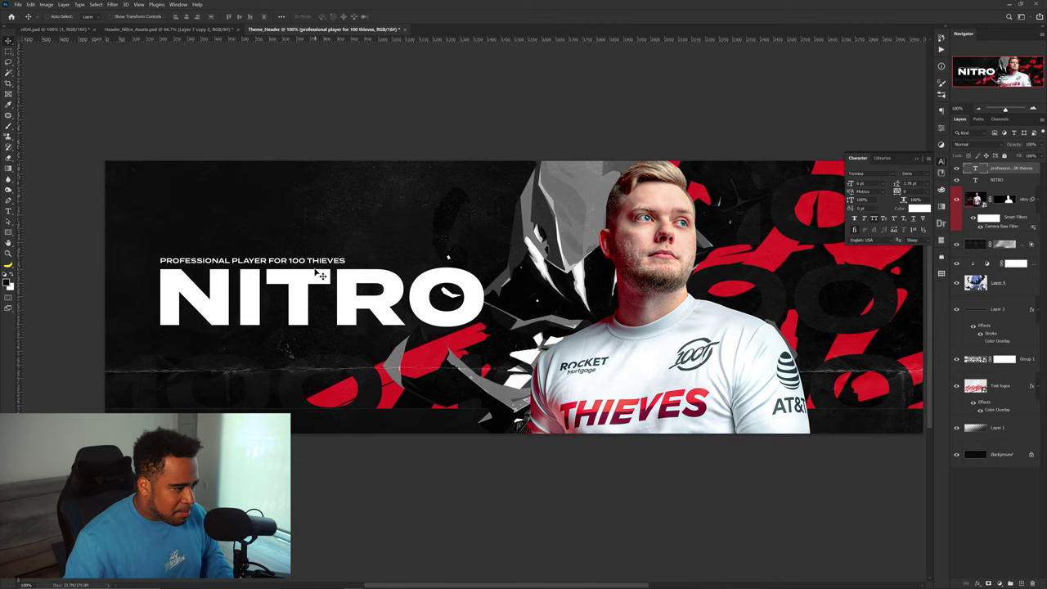
key("ctrl")
key("ctrl+t")
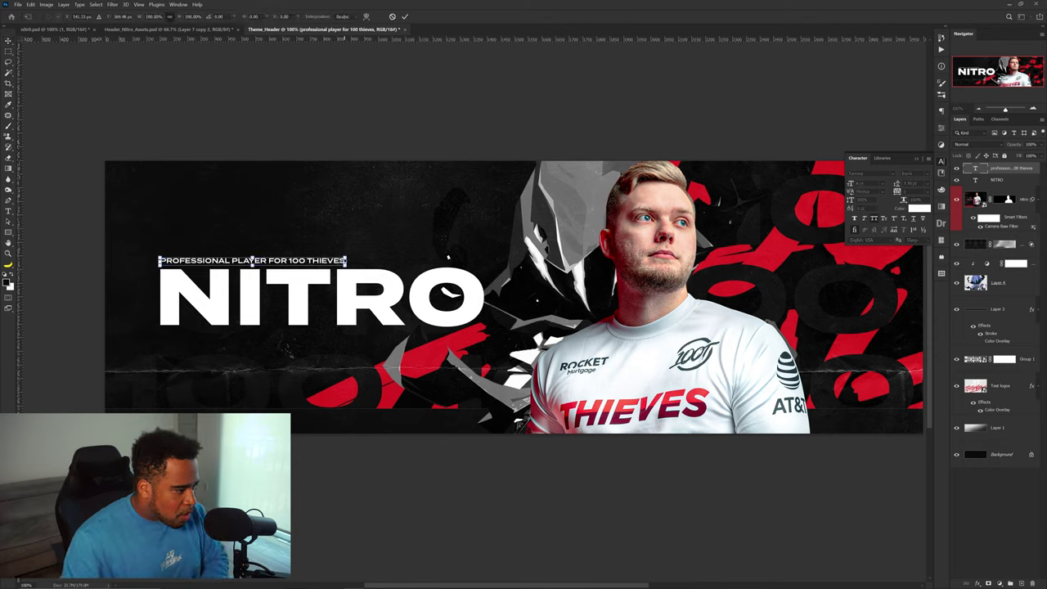
left_click_drag(345, 260, 305, 260)
key("Return")
- Colour the words "100 THIEVES" in the tagline red (#d61b21), sampled from the artwork
scroll(279, 266, "up", 2)
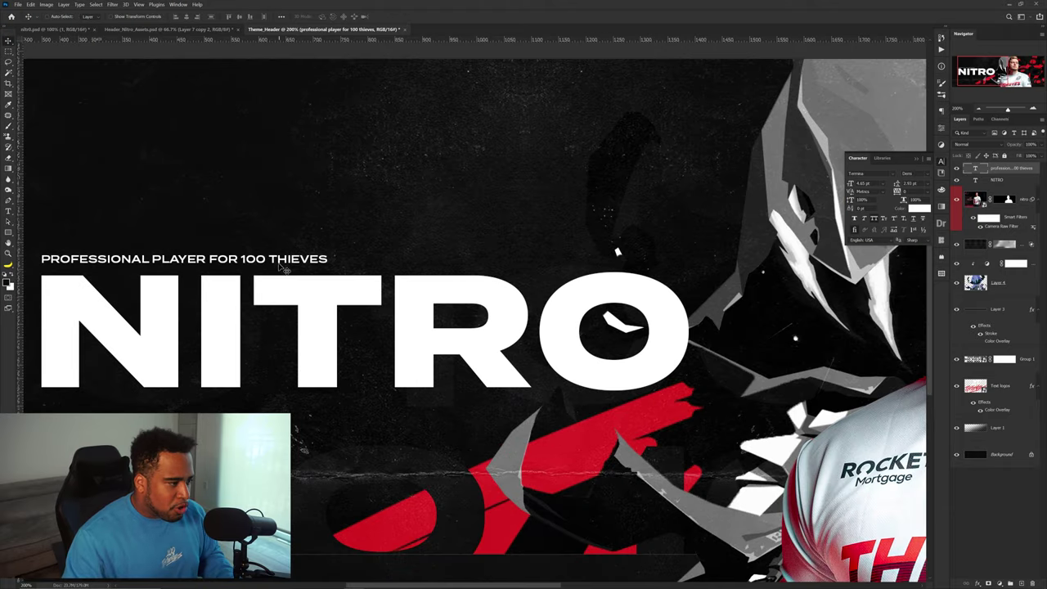
key("t")
left_click_drag(242, 259, 384, 260)
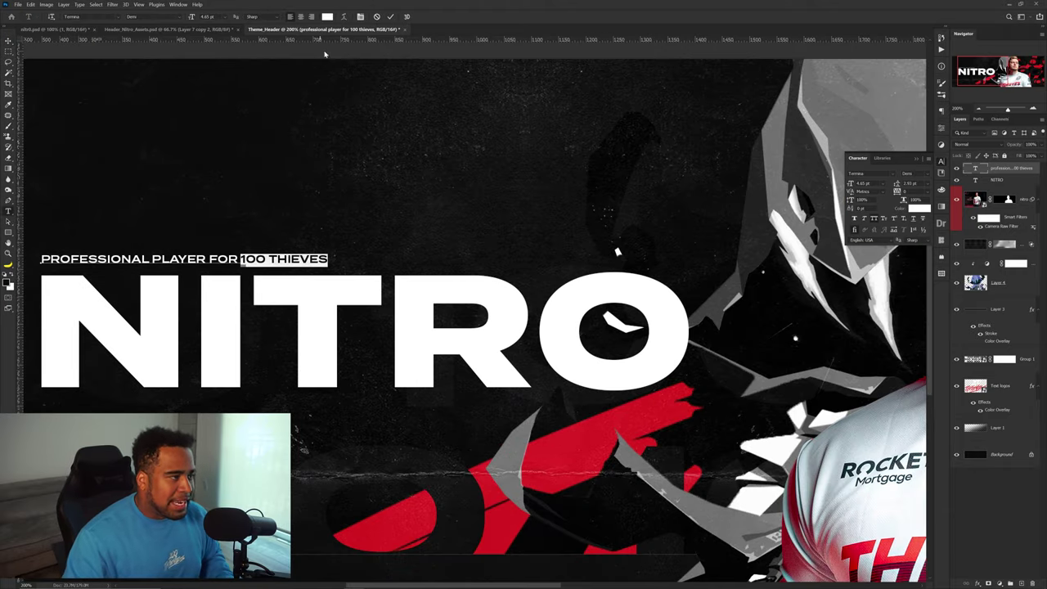
left_click(328, 16)
left_click(587, 393)
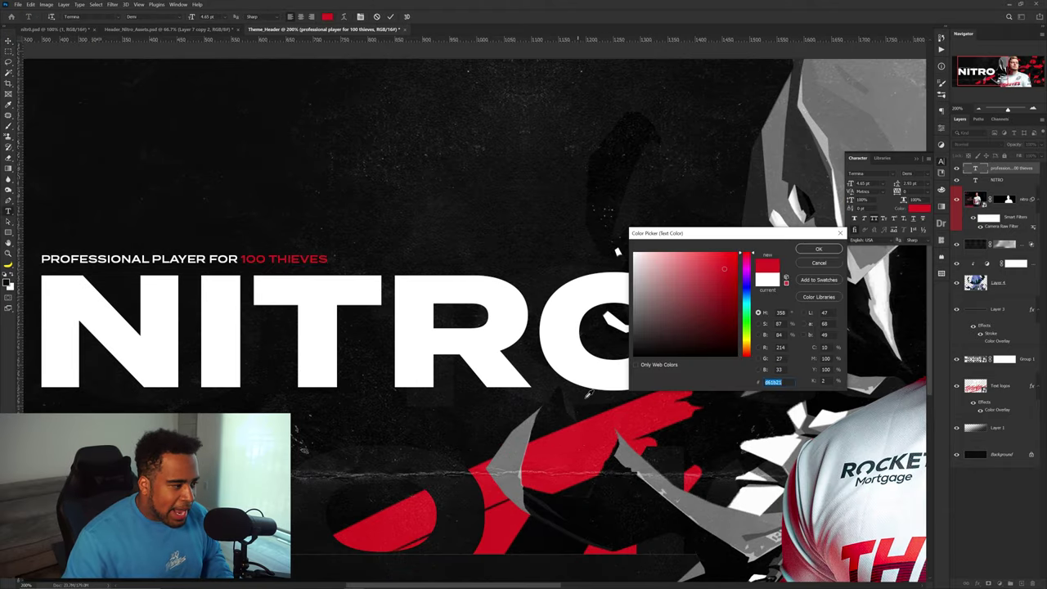
left_click(818, 248)
left_click(391, 17)
key("v")
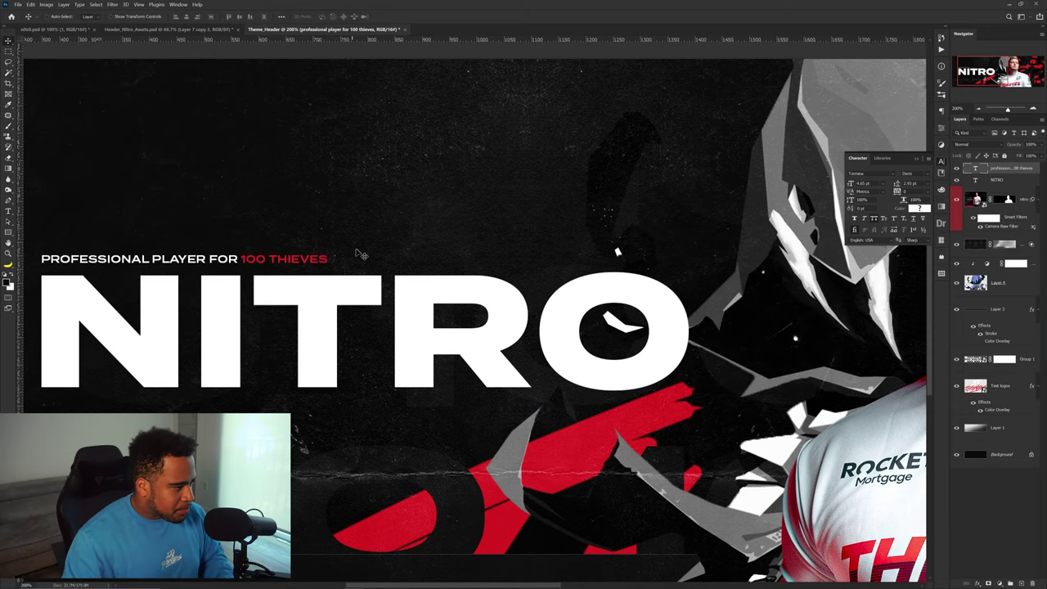
- Check the nitr0.psd reference, and bring the white 100 Thieves logo from Header_Nitro_Assets.psd into the lower-left corner of Theme_Header
scroll(385, 259, "down", 1)
left_click(79, 30)
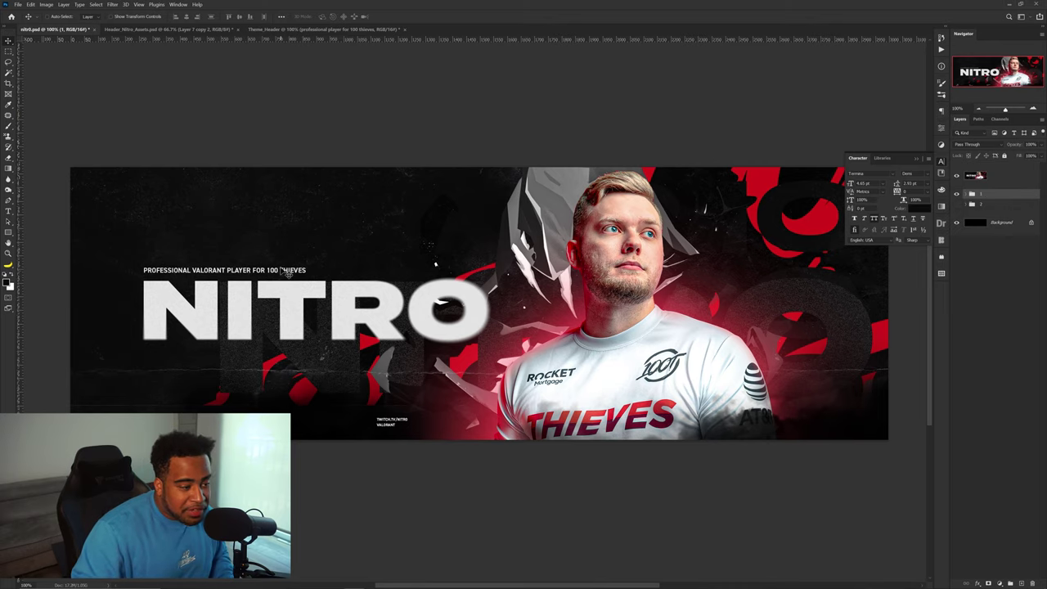
left_click(282, 30)
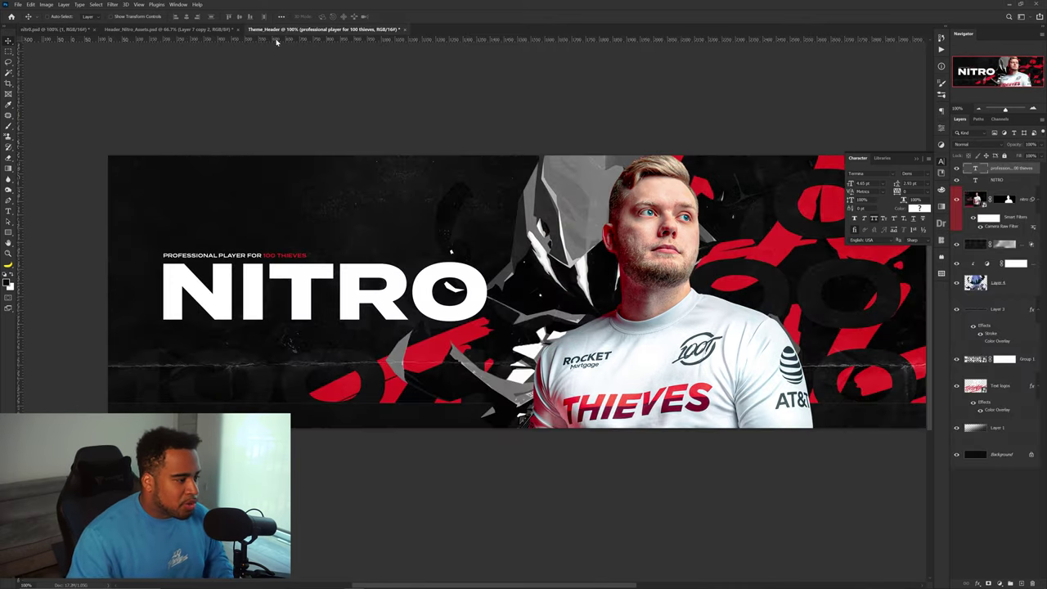
left_click(169, 30)
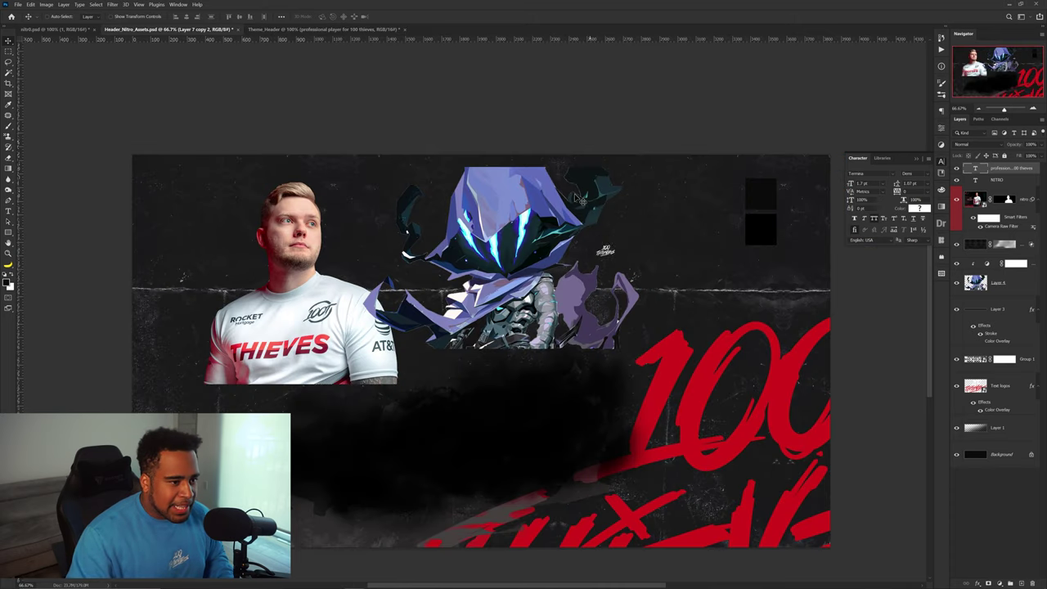
left_click(282, 29)
left_click_drag(282, 29, 239, 381)
scroll(146, 416, "up", 2)
key("ctrl")
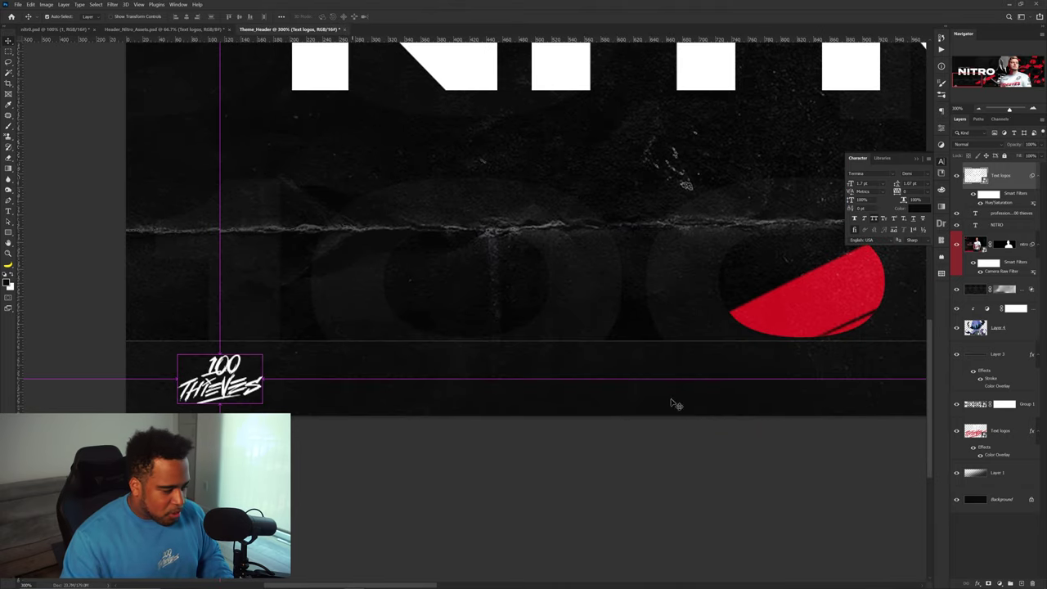
- Raise the top edge of the dark footer strip on Layer 3 and centre the 100 Thieves logo vertically within it
left_click(999, 353)
key("ctrl+t")
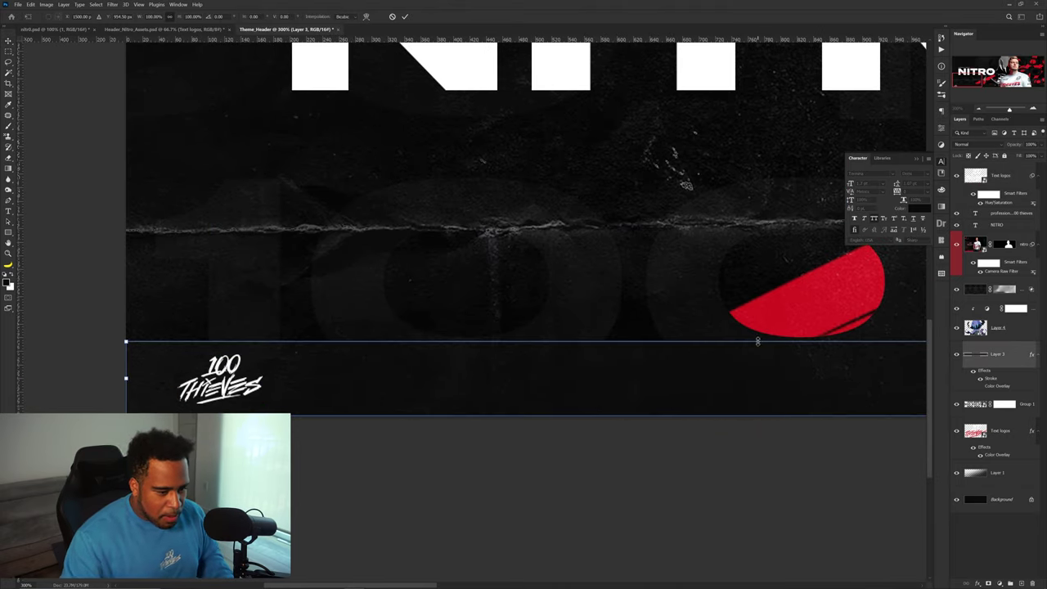
left_click_drag(755, 340, 755, 316)
key("Return")
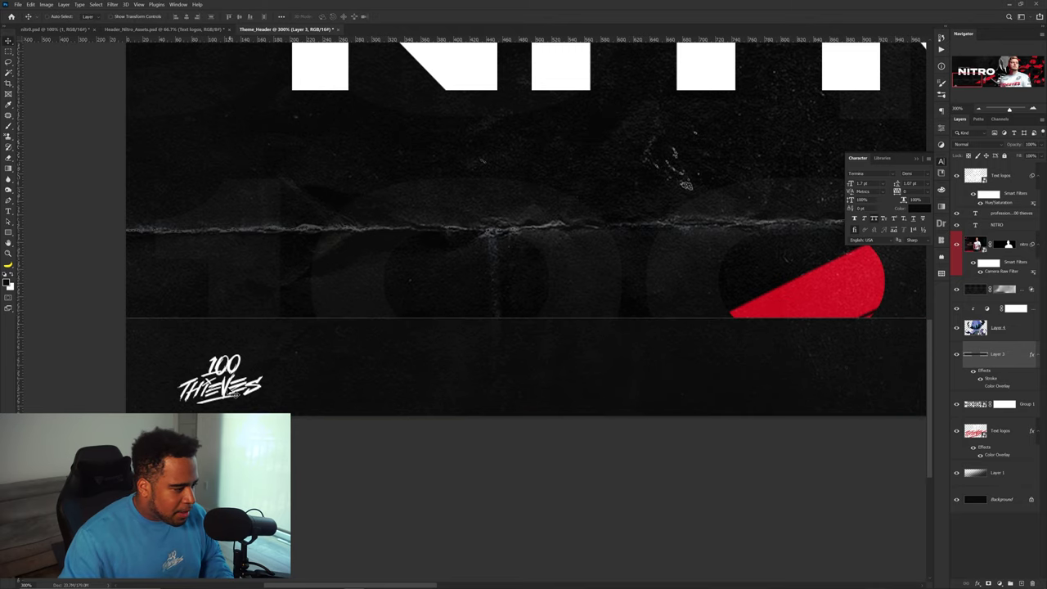
left_click_drag(230, 392, 313, 372)
scroll(226, 378, "down", 2)
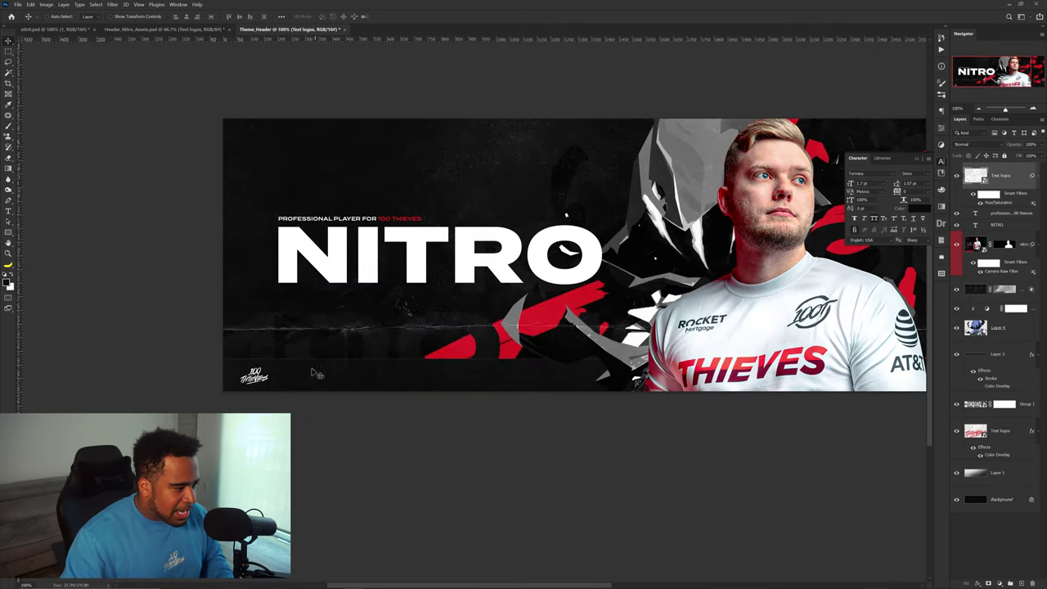
- Duplicate the tagline into the footer strip beside the logo and change the copy to white "100 THIEVES"
scroll(292, 364, "up", 1)
left_click_drag(426, 83, 426, 386)
double_click(426, 377)
type("H")
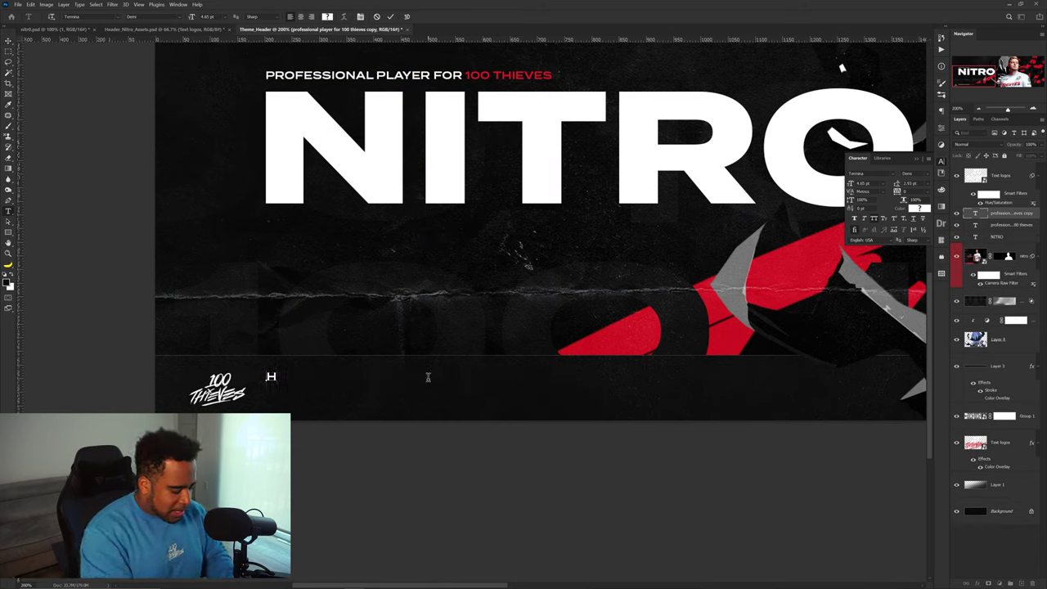
type("00 thieves")
key("ctrl+Return")
- Shift the footer text away from the logo and add a copy directly below it reading "HUNDRED THIEVES"
left_click_drag(332, 380, 381, 393)
double_click(378, 388)
type("HUND")
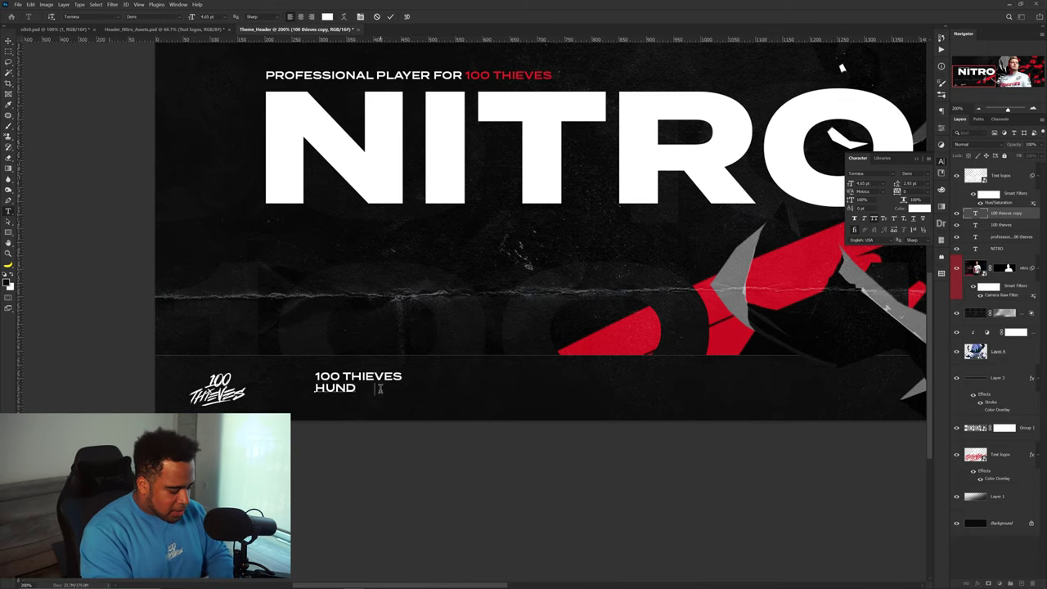
type("RED THIEVES")
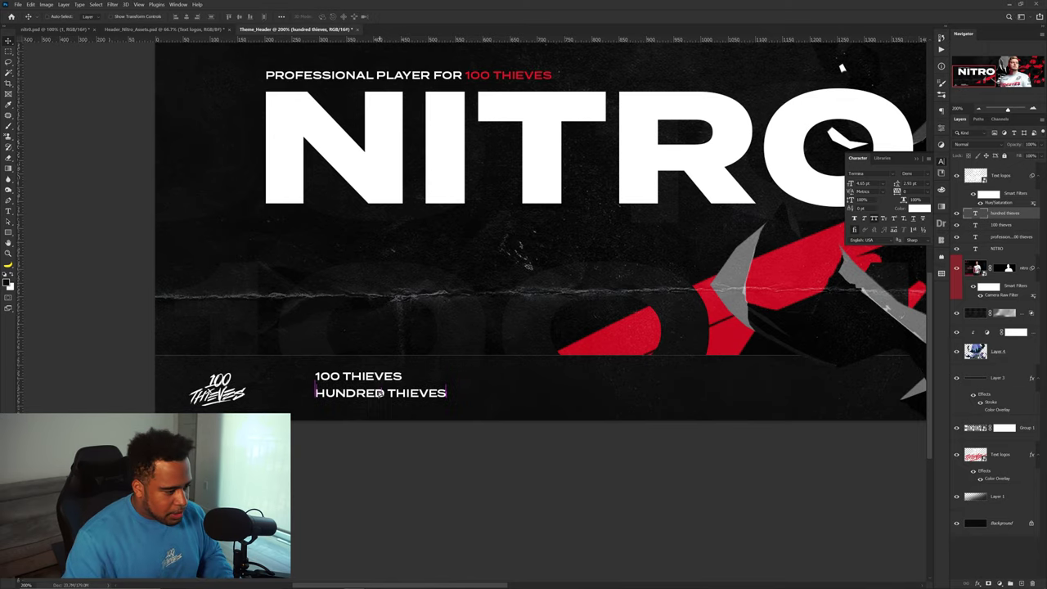
key("ctrl+Return")
- Duplicate both footer lines farther along the strip and change the lower copy to "EST. 2017"
left_click_drag(439, 375, 577, 381)
double_click(576, 381)
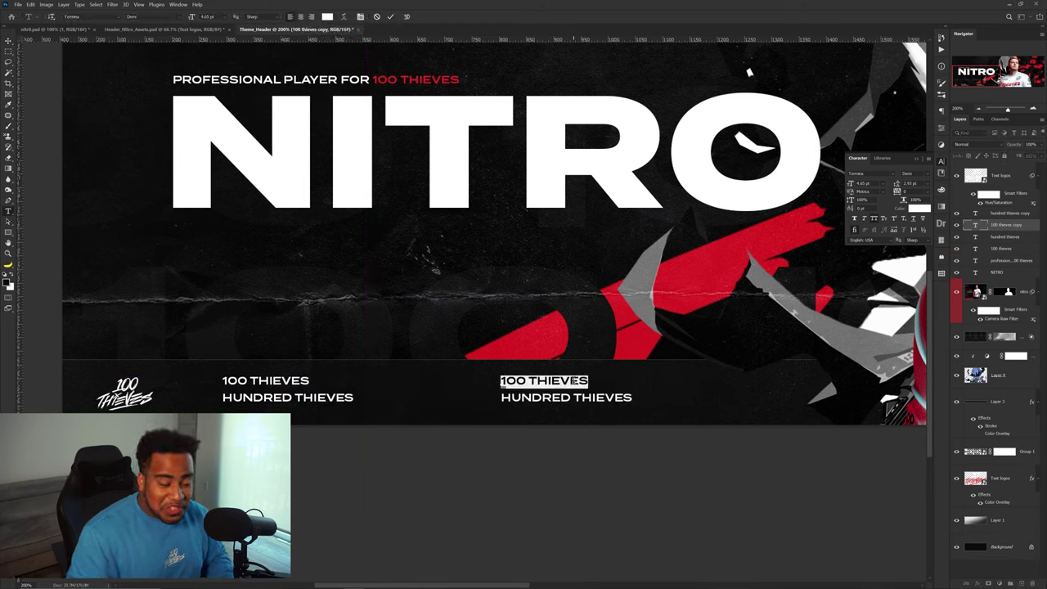
left_click(583, 397)
triple_click(582, 397)
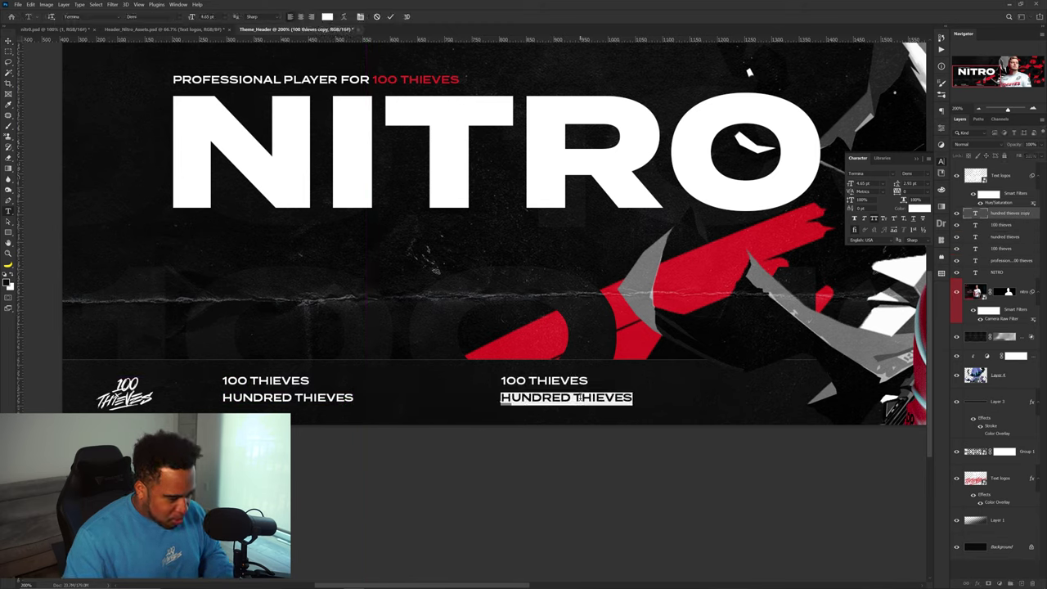
type("EST. 2017")
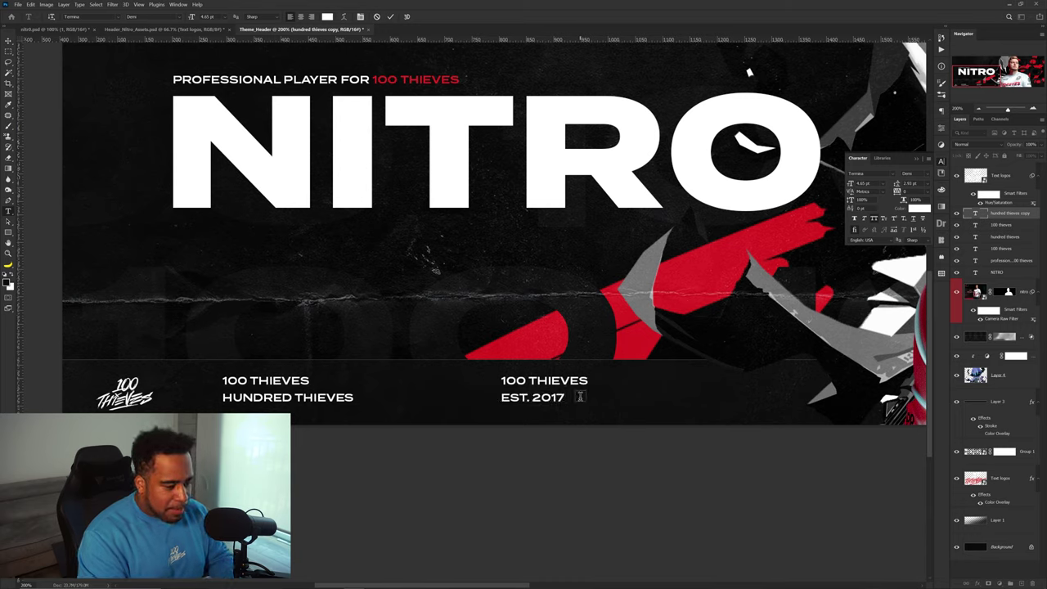
key("ctrl+Return")
- Replace the duplicated "100 THIEVES" line above "EST. 2017" with "GAMING, ENTERTINAMENT, APPAREL"
double_click(570, 379)
triple_click(570, 378)
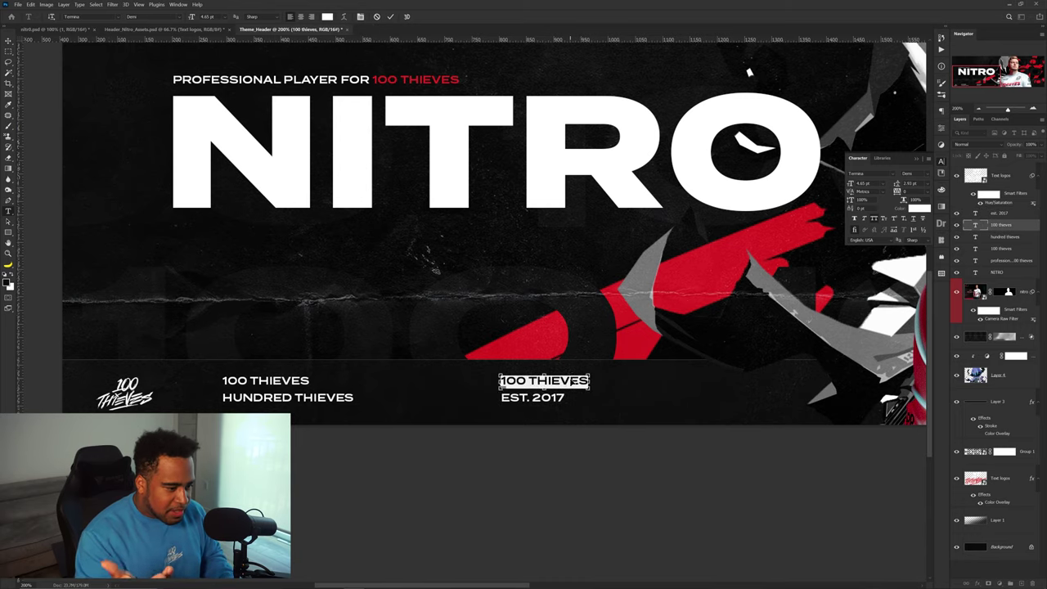
type("GAMING, ENTERTINAMENT, APPAREL")
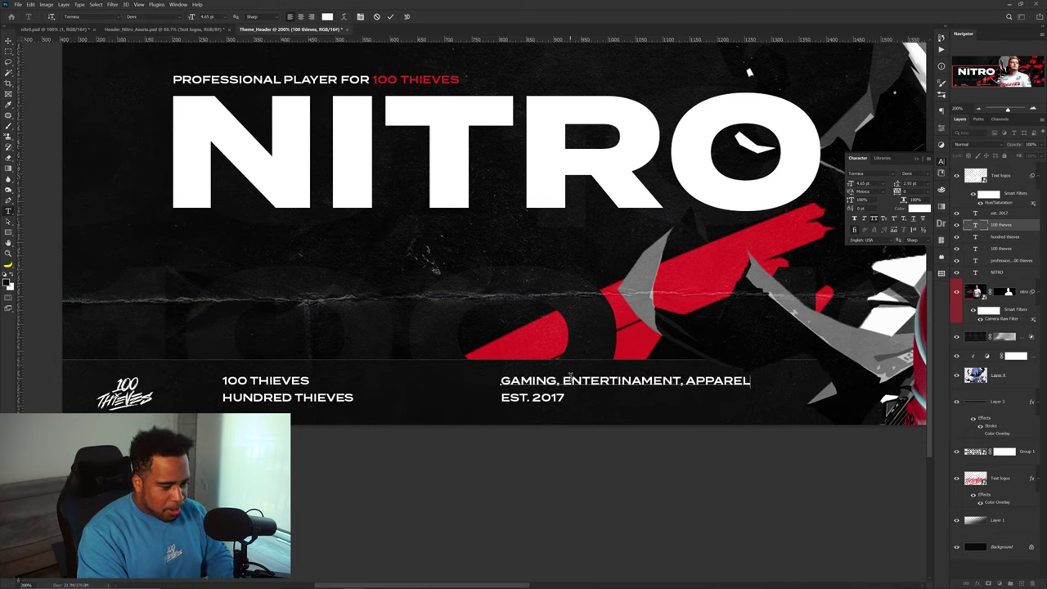
key("ctrl+Return")
- Align the right edges of the gaming and "EST. 2017" lines, and scale all four footer texts down to 2.7 pt
left_click_drag(626, 385, 445, 385)
left_click_drag(536, 401, 505, 394)
left_click(332, 398, "shift")
left_click(296, 384, "shift")
key("ctrl+t")
key("Return")
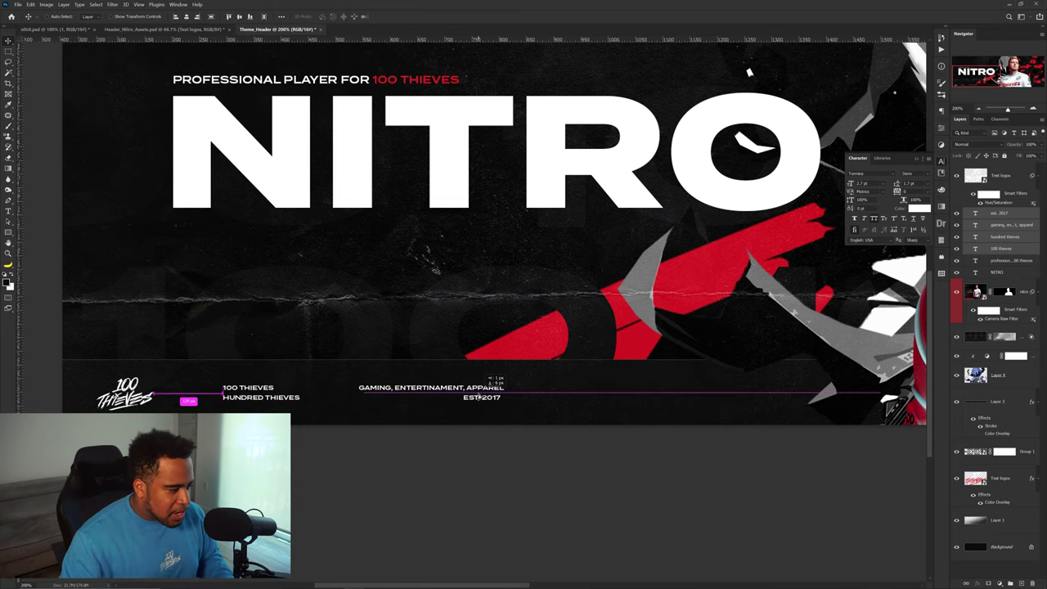
- Move the gaming and "EST. 2017" lines together along the footer towards the player photo, ending below the start of NITRO's O
left_click(498, 398, "ctrl")
left_click(497, 389, "ctrl+shift")
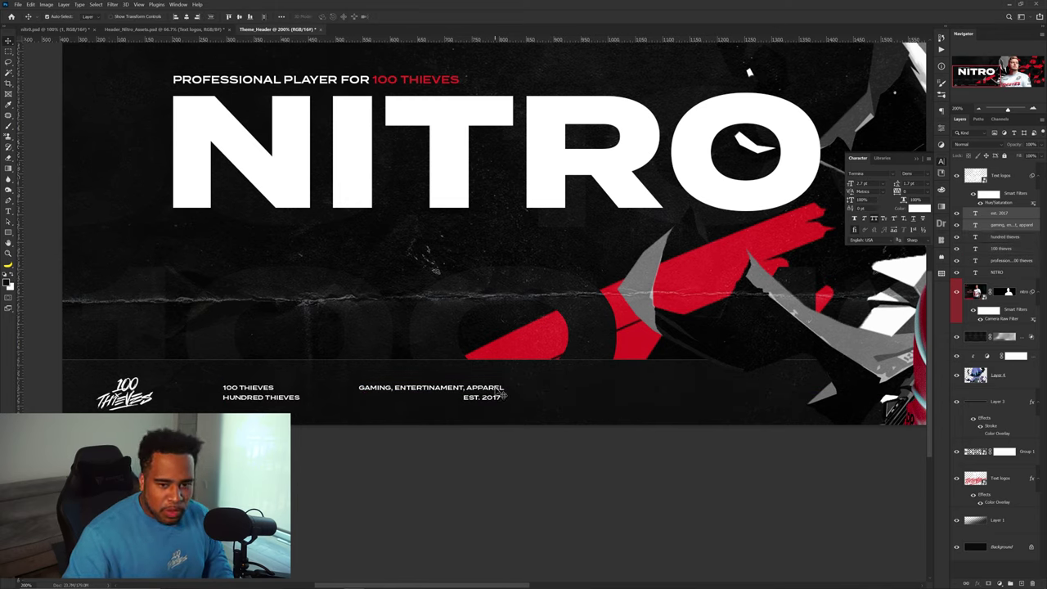
left_click_drag(484, 386, 527, 377)
scroll(610, 389, "down", 2)
scroll(586, 375, "up", 1)
left_click_drag(646, 372, 538, 379)
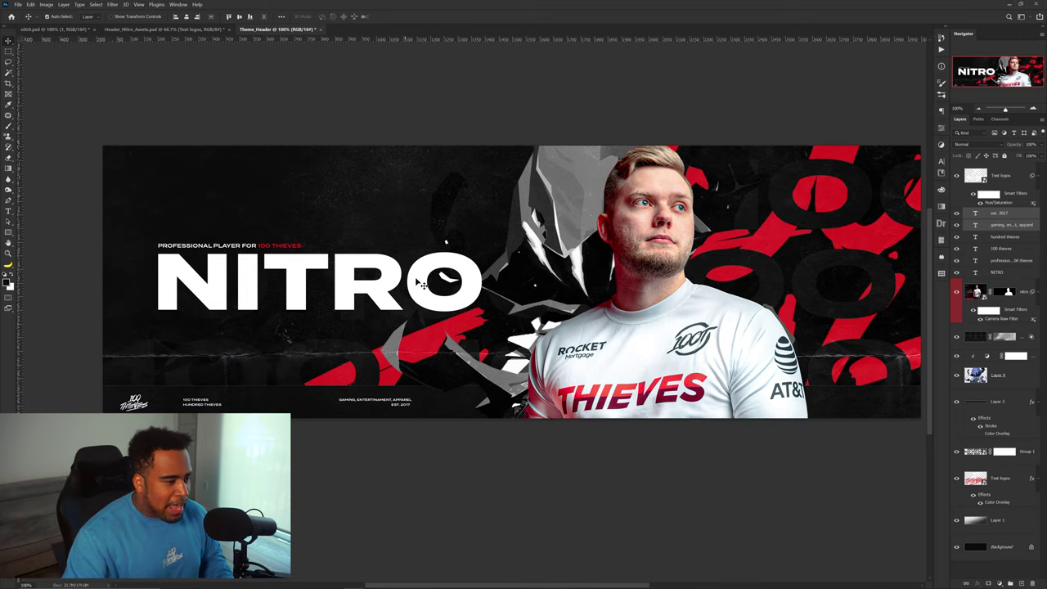
- Move the NITRO title and its tagline down slightly together
left_click(417, 282)
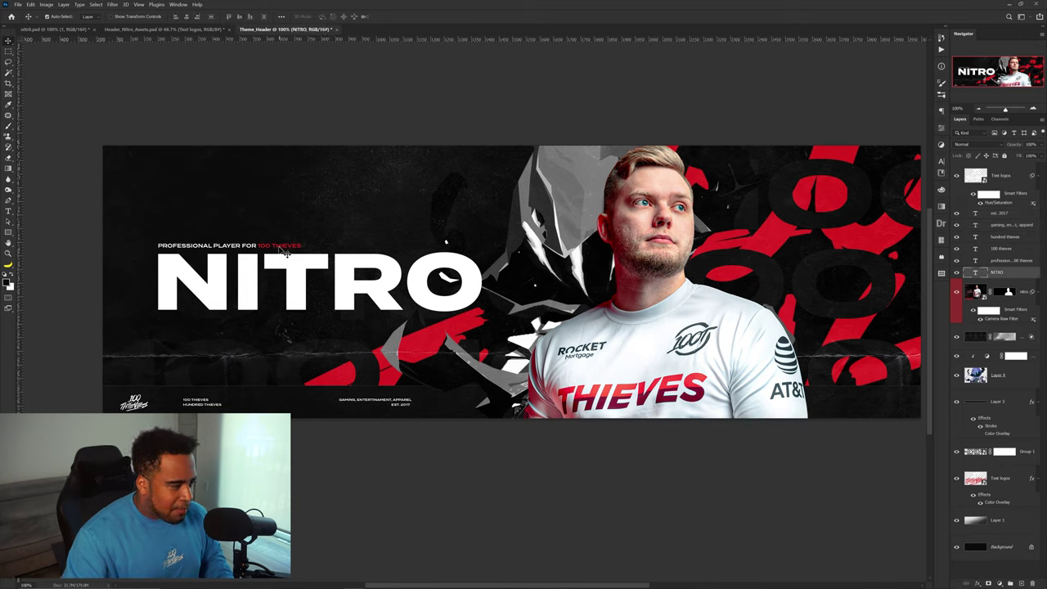
left_click_drag(284, 248, 285, 253)
- Add a layer beneath the player photo and paint a large, soft glow behind his torso in red sampled from the background shapes
left_click(668, 267)
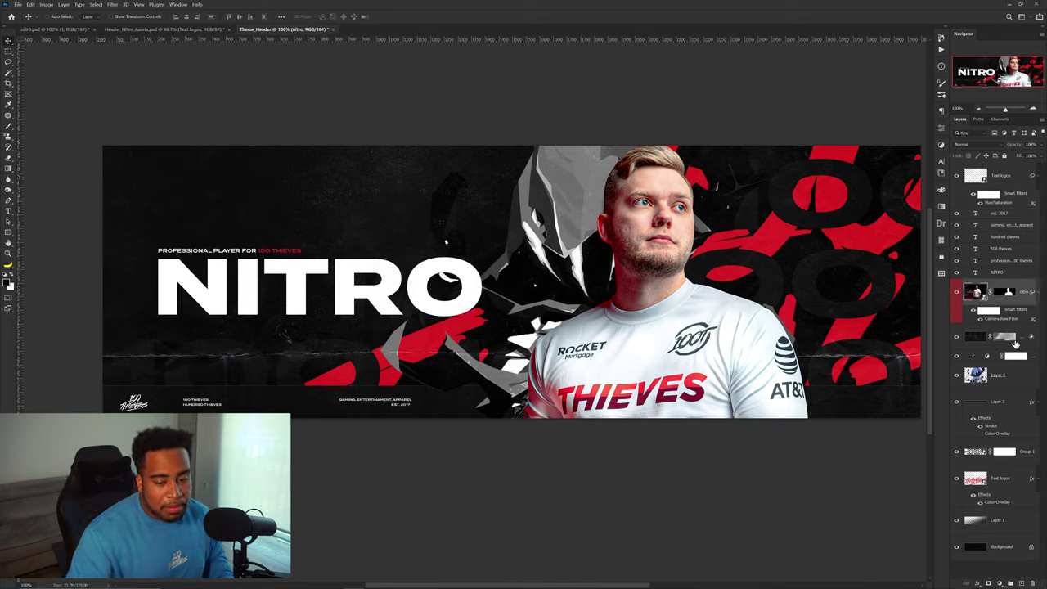
left_click(1015, 343)
left_click(1022, 582)
key("b")
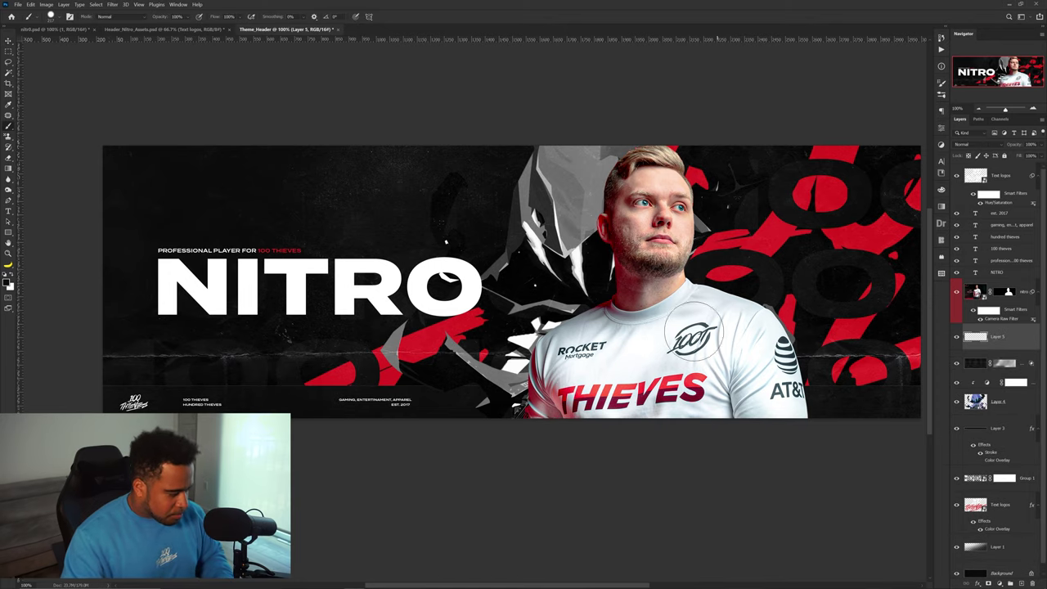
left_click(450, 328, "alt")
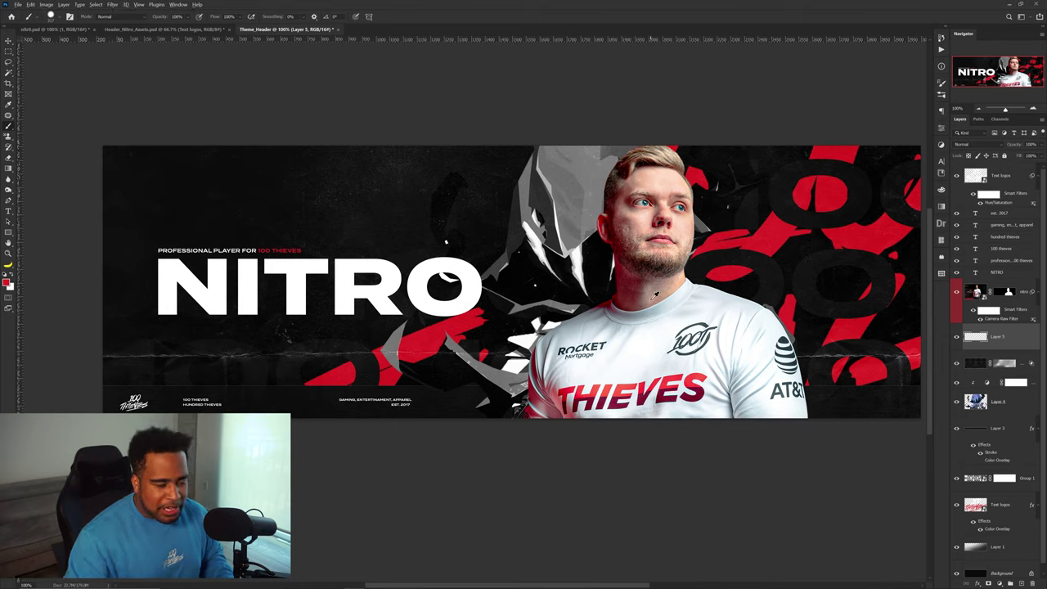
left_click_drag(569, 308, 662, 309)
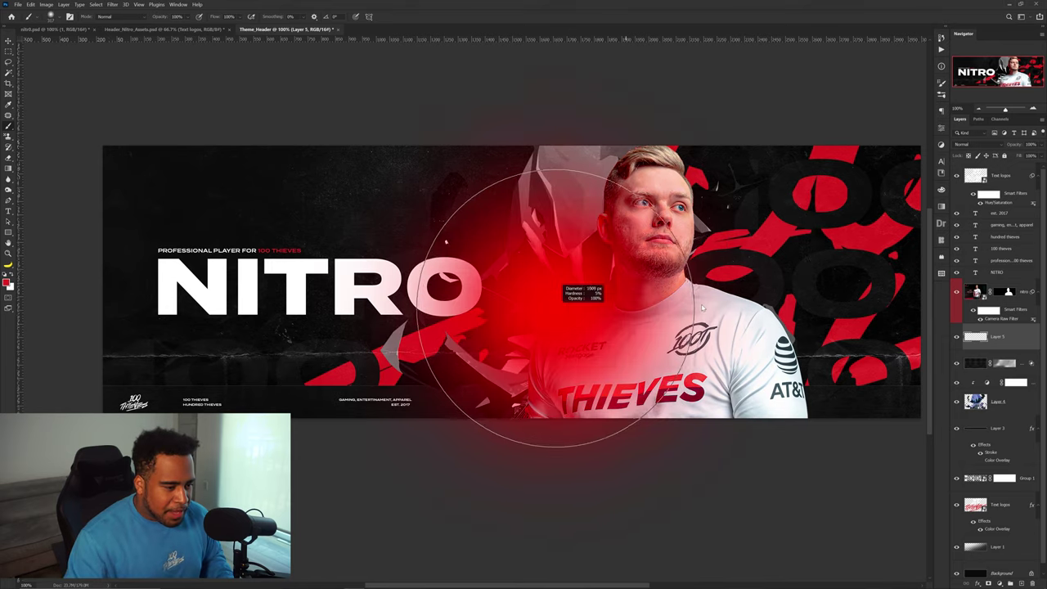
right_click(645, 276)
left_click_drag(593, 316, 638, 327)
left_click(671, 436)
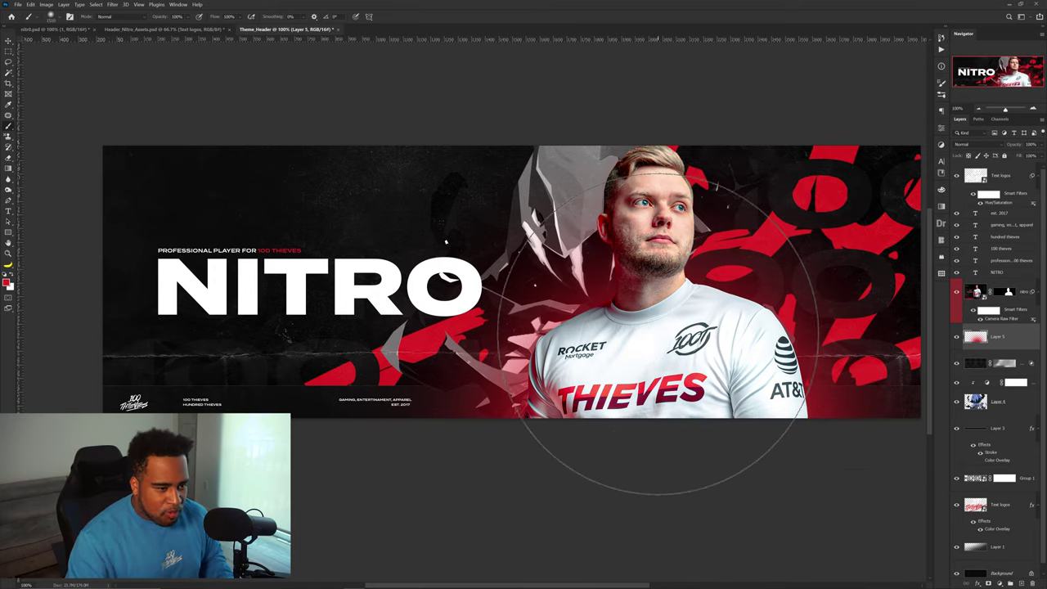
left_click(657, 334)
key("ctrl+z")
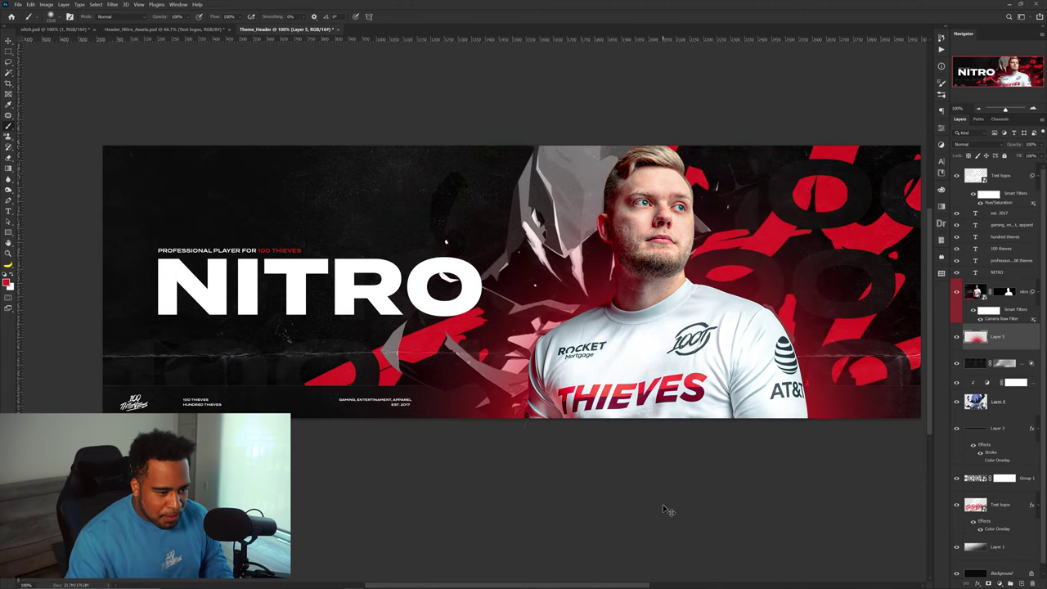
- Add a second glow layer set to Linear Dodge (Add) and brush more soft red behind the player's lower torso
left_click(1021, 582)
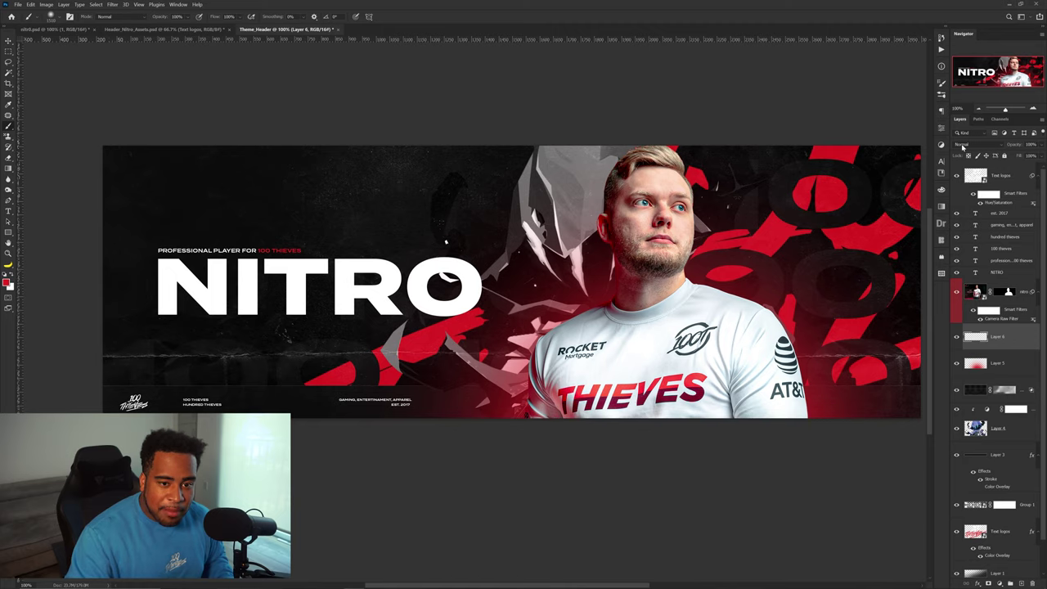
left_click(962, 147)
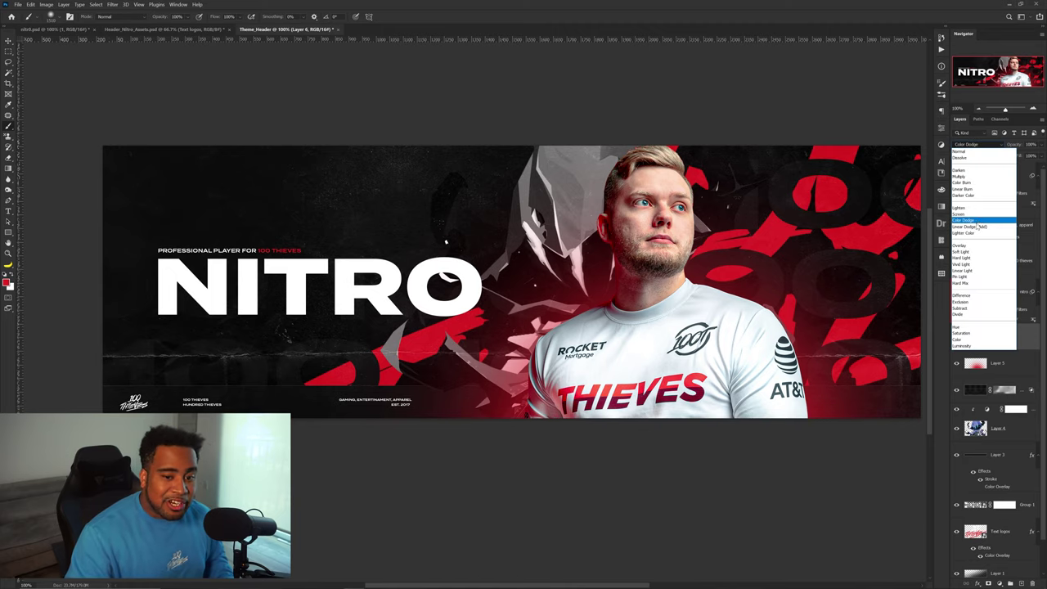
left_click(969, 226)
left_click(660, 469)
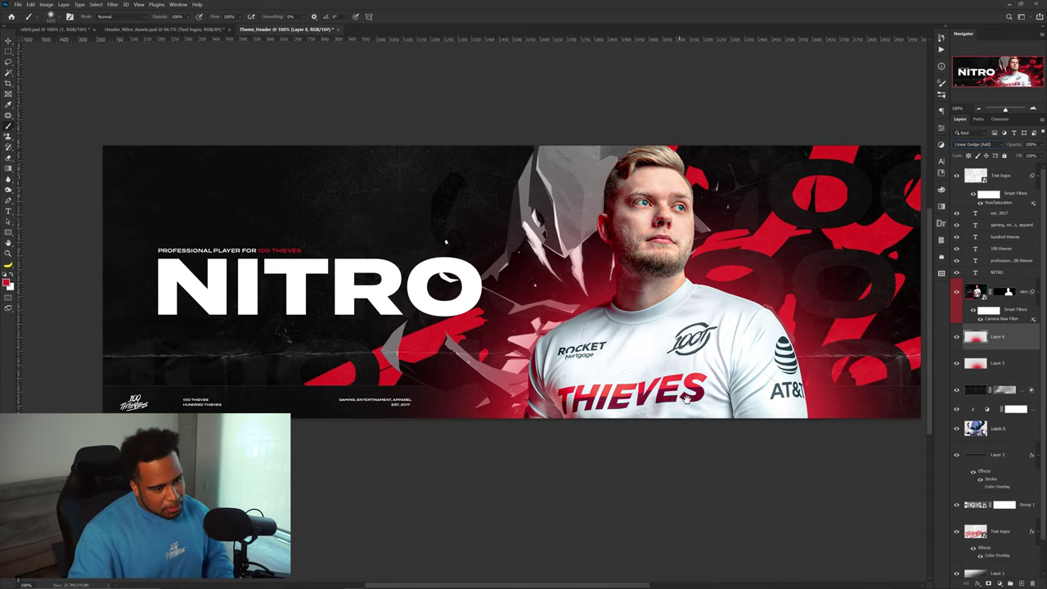
mouse_move(686, 400)
left_mouse_down()
mouse_move(780, 489)
mouse_move(661, 400)
mouse_move(646, 413)
mouse_move(668, 415)
left_mouse_up()
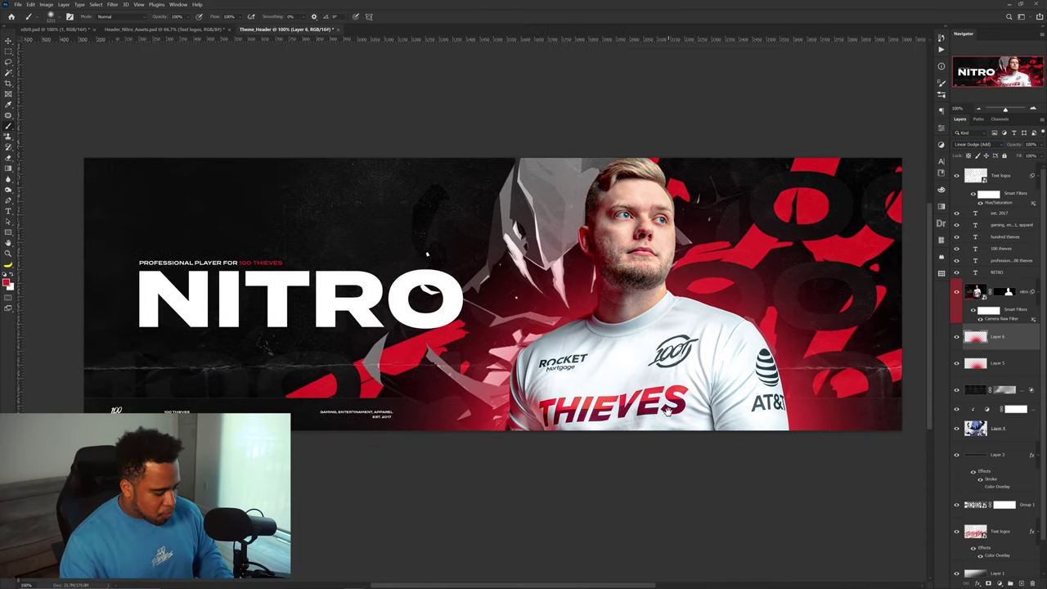
- Add a solid colour fill layer in red #ea3a3f directly above the player photo
key("v")
left_click(1024, 308)
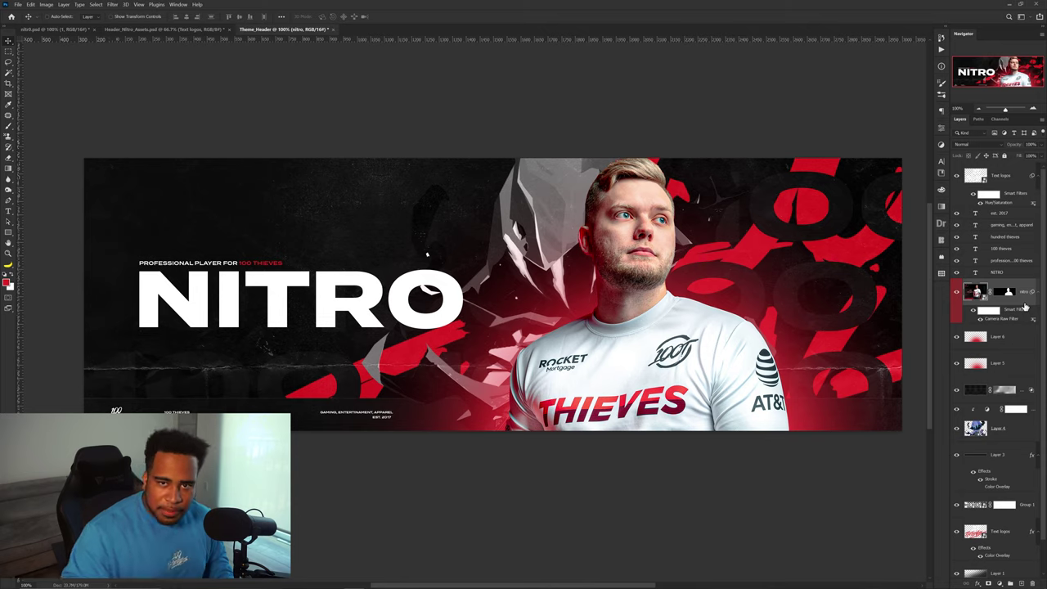
left_click(1001, 583)
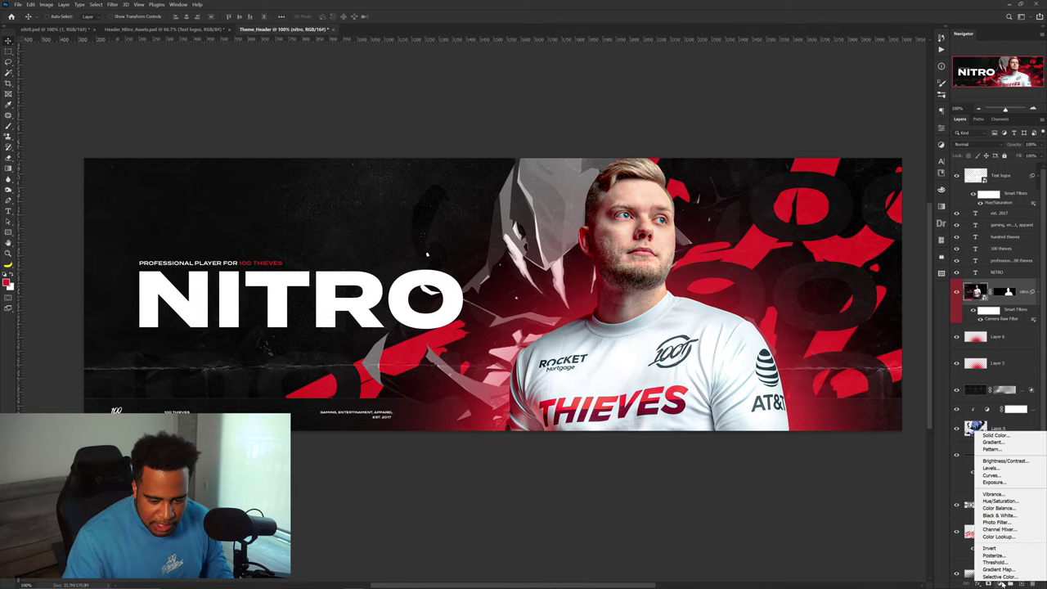
left_click(994, 435)
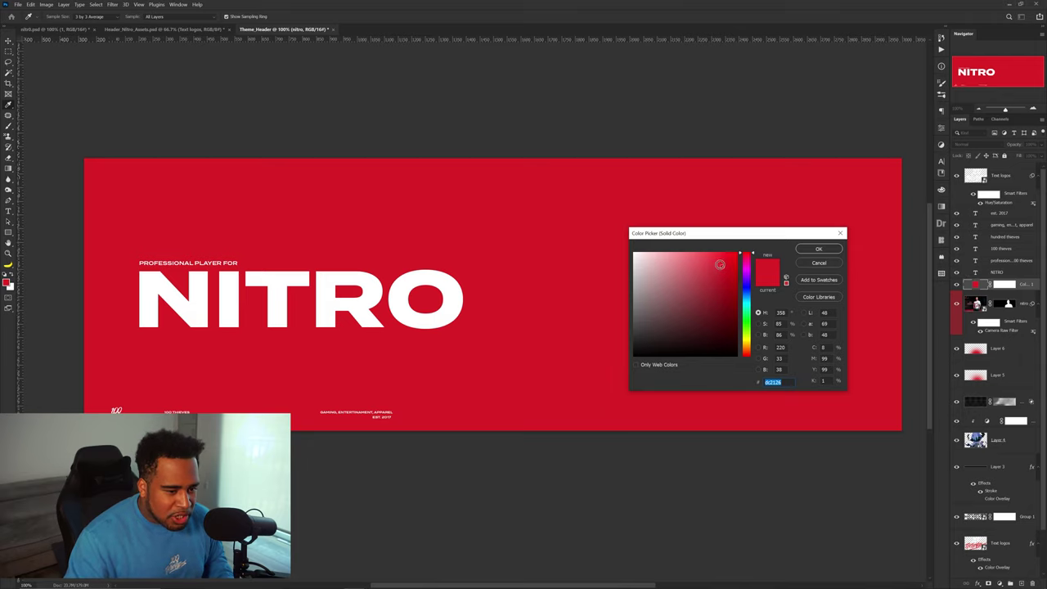
left_click_drag(723, 266, 710, 260)
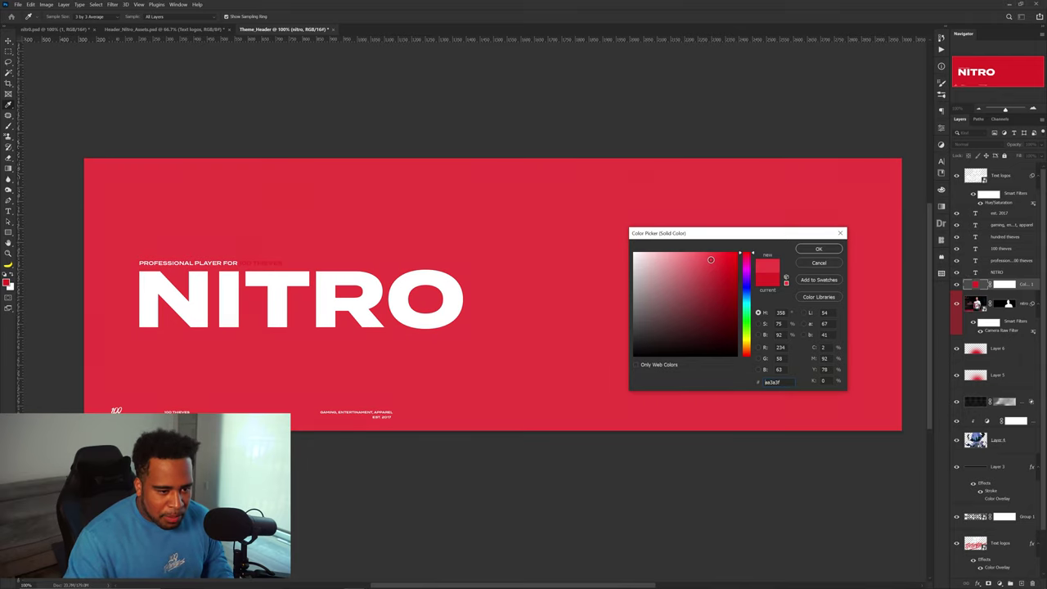
left_click(819, 249)
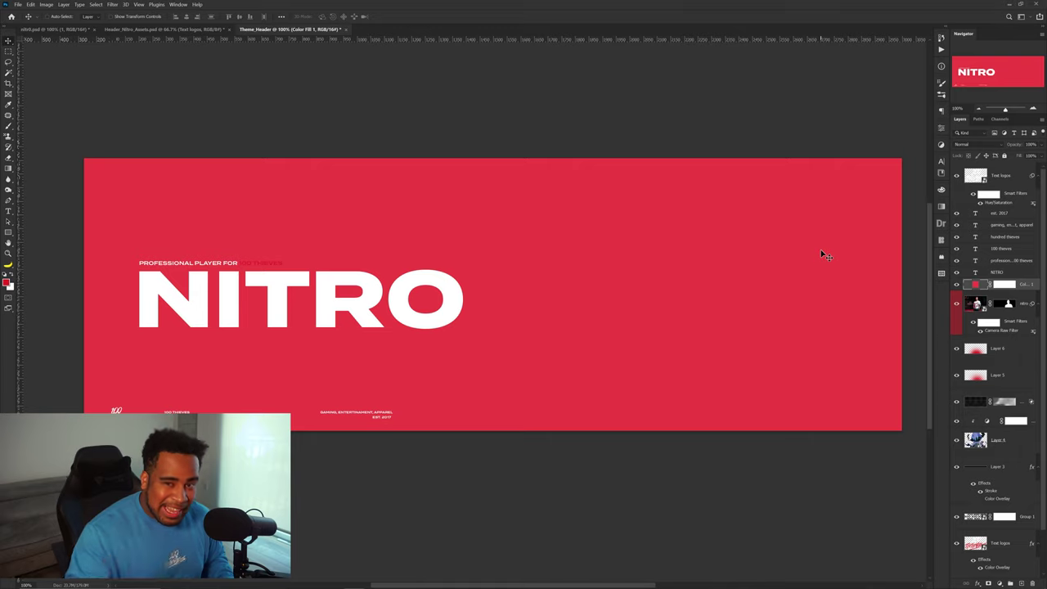
- Invert the fill's layer mask to black and clip the fill to the player photo
left_click(1005, 285)
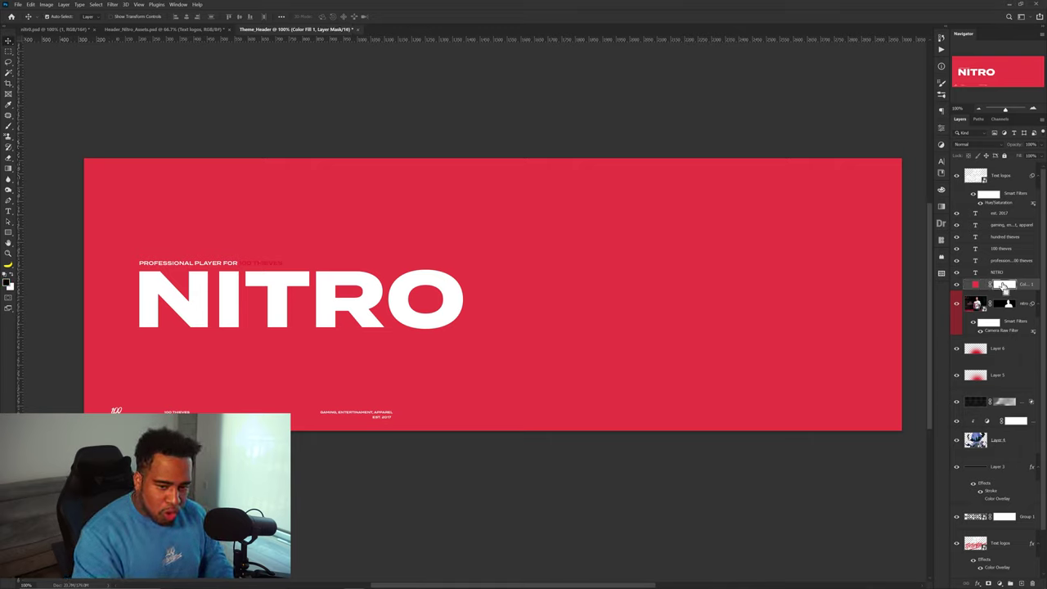
key("ctrl+i")
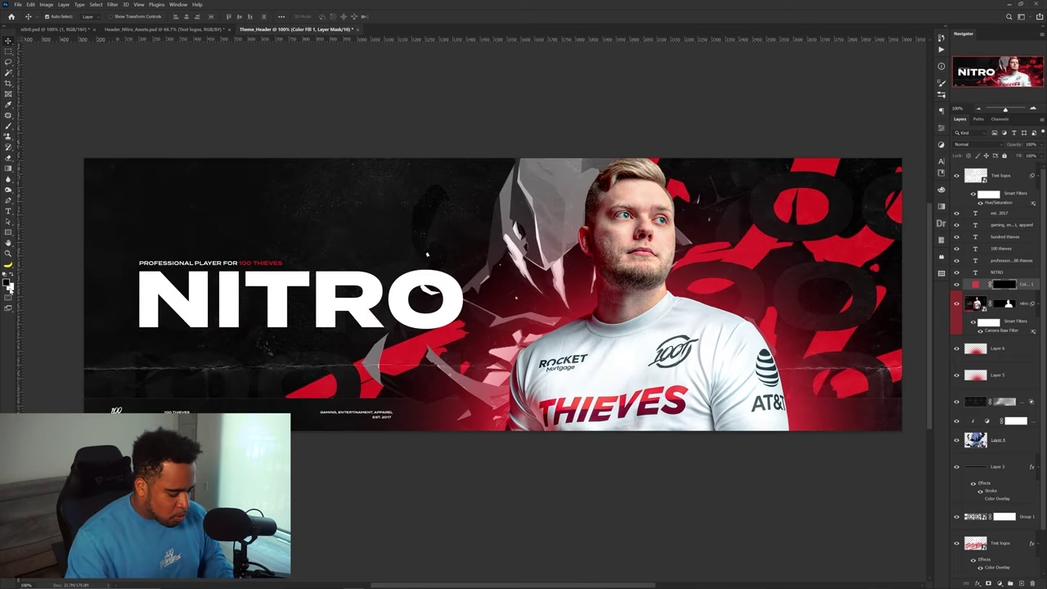
key("ctrl+i")
key("ctrl+i")
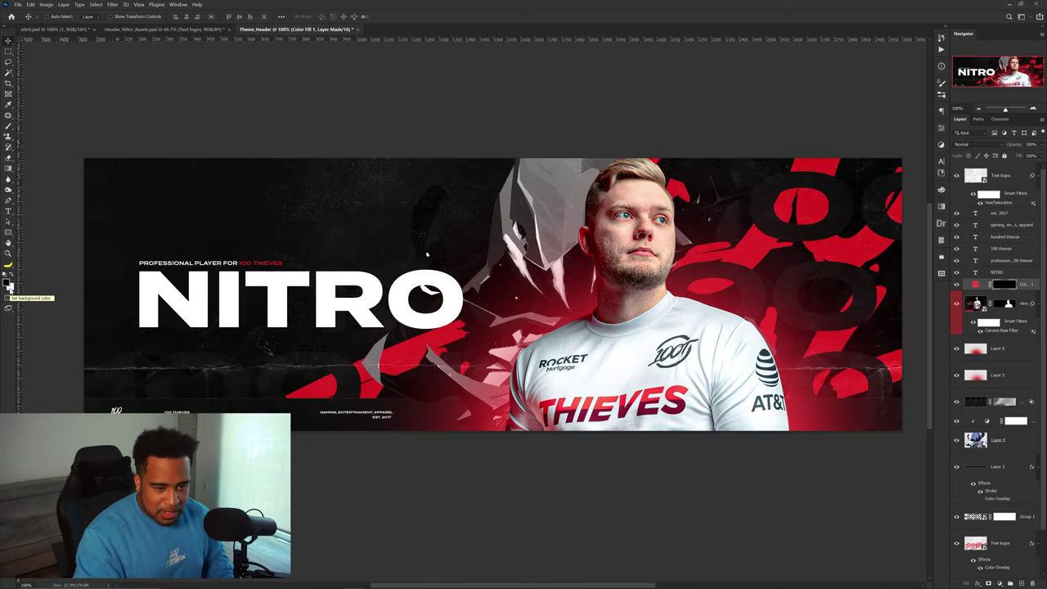
right_click(1027, 287)
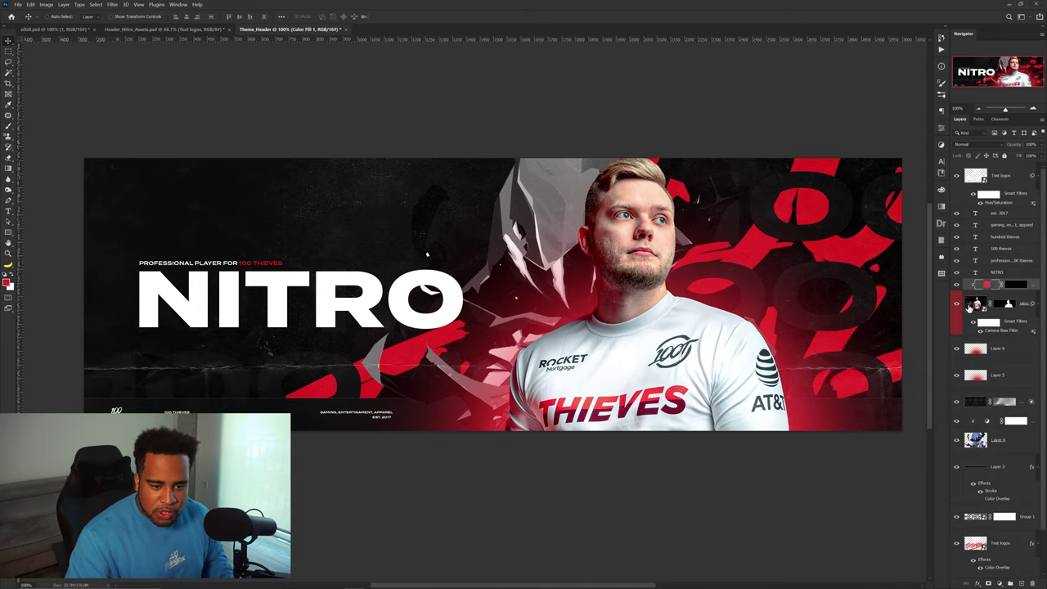
left_click(957, 303)
left_click(957, 303)
- Paint the red fill along the player's neck and shoulder edge on its layer mask with a soft white brush
left_click(1012, 286)
key("b")
mouse_move(757, 306)
left_mouse_down()
mouse_move(727, 317)
mouse_move(609, 296)
left_mouse_up()
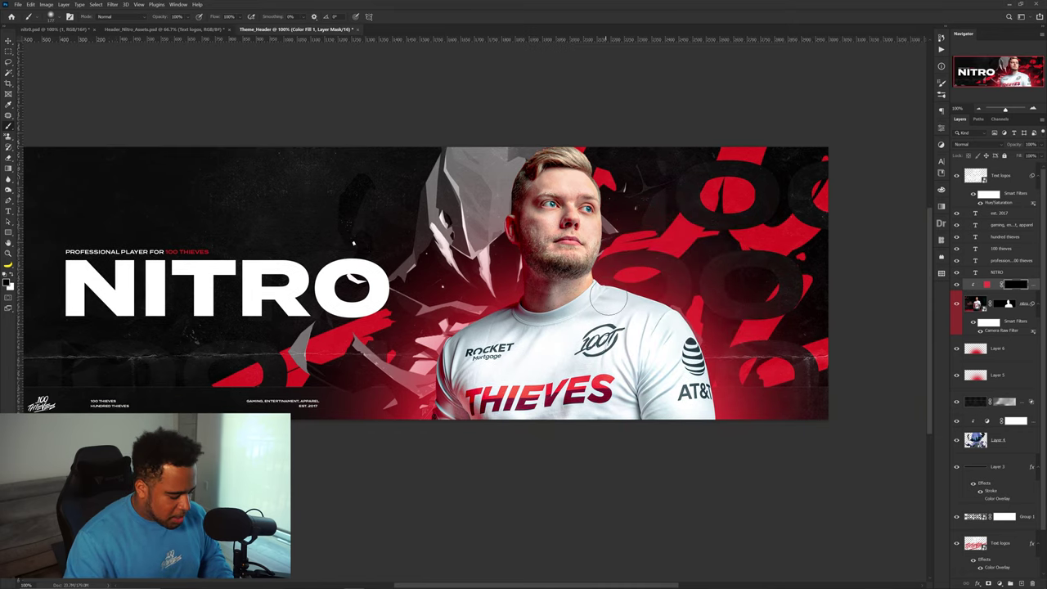
scroll(641, 286, "up", 2)
mouse_move(533, 260)
left_mouse_down()
mouse_move(700, 332)
mouse_move(606, 294)
left_mouse_up()
key("ctrl+z")
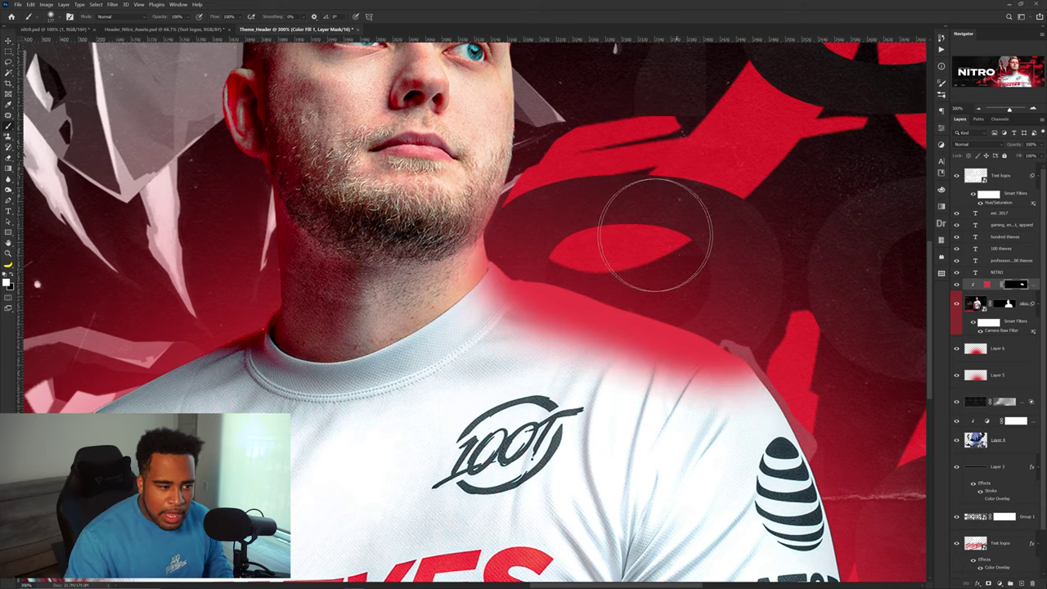
- Set the clipped red fill's blend mode to Pin Light
left_click(974, 145)
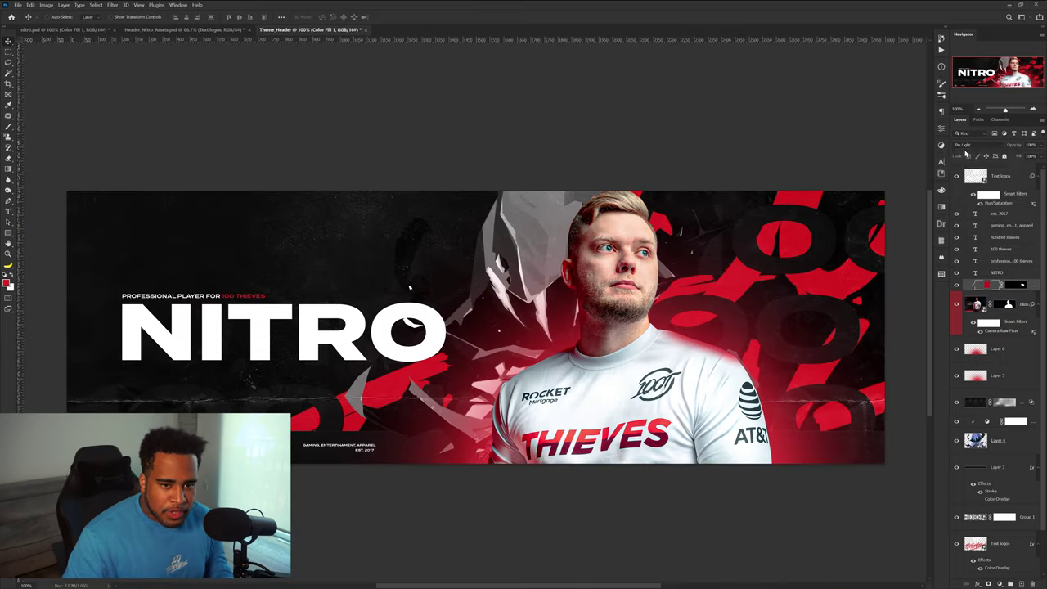
left_click(972, 145)
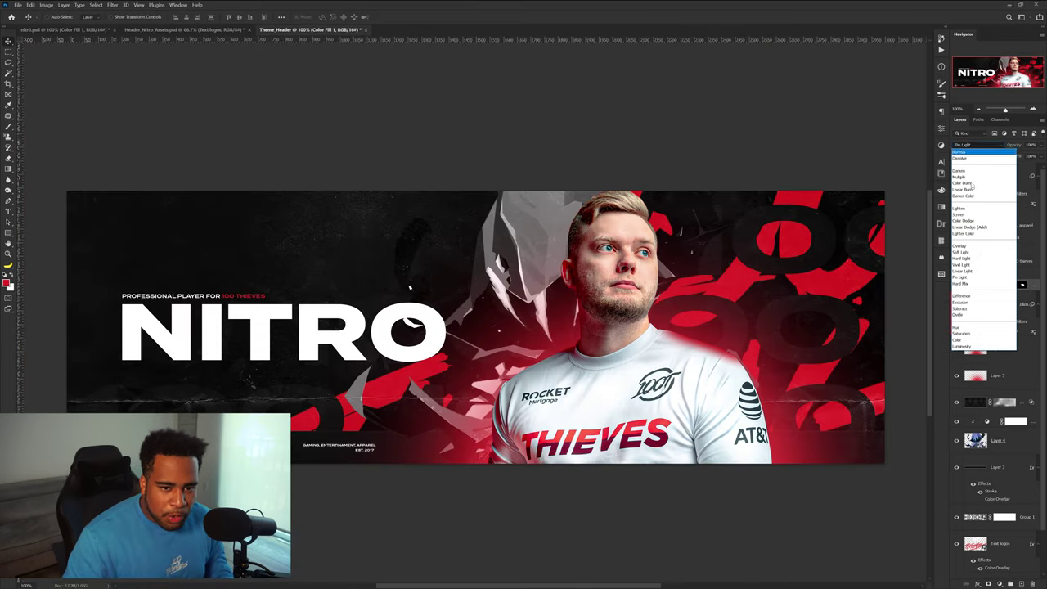
left_click(973, 279)
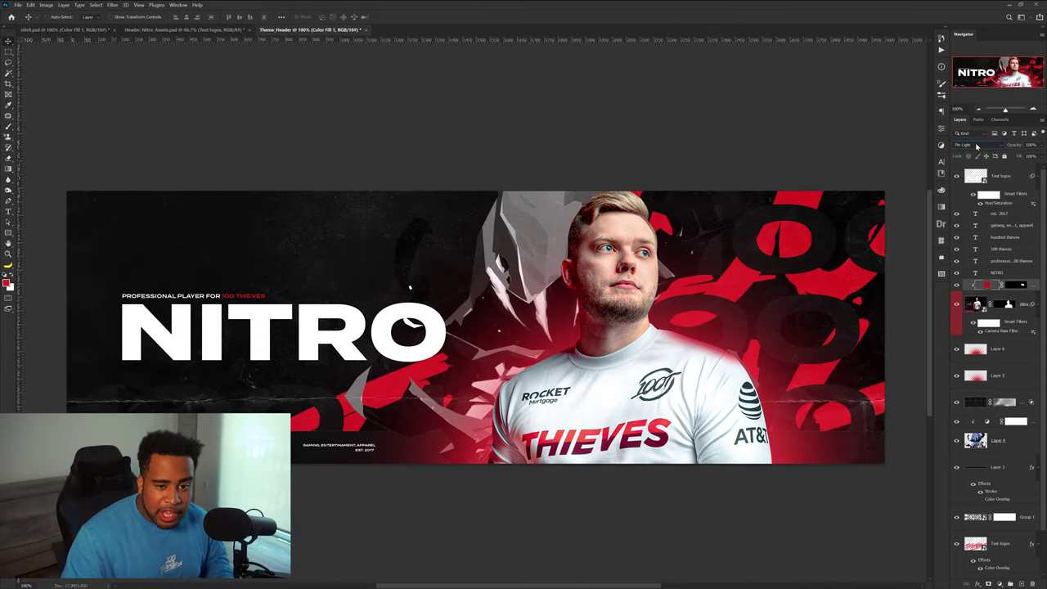
- Try the brighter red #f3373d for the clipped fill and revisit its blend mode
double_click(986, 283)
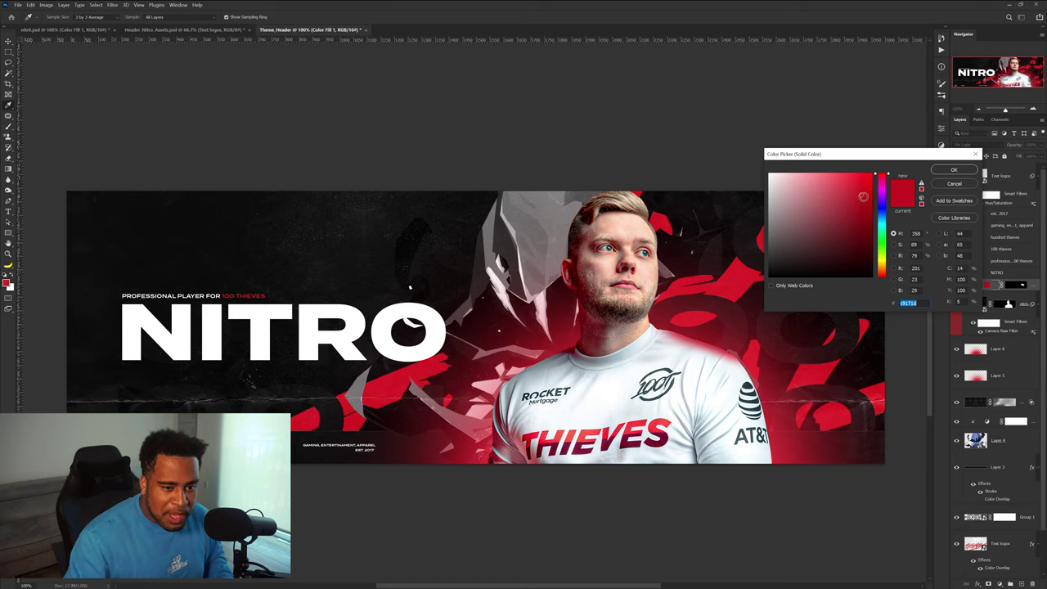
left_click_drag(863, 196, 848, 177)
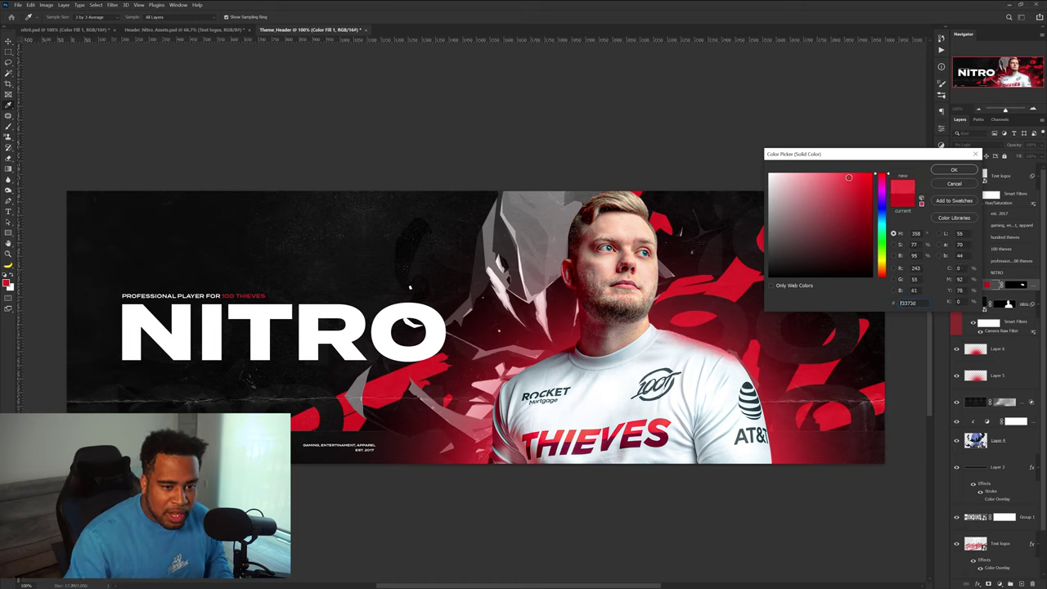
left_click(954, 171)
left_click(967, 146)
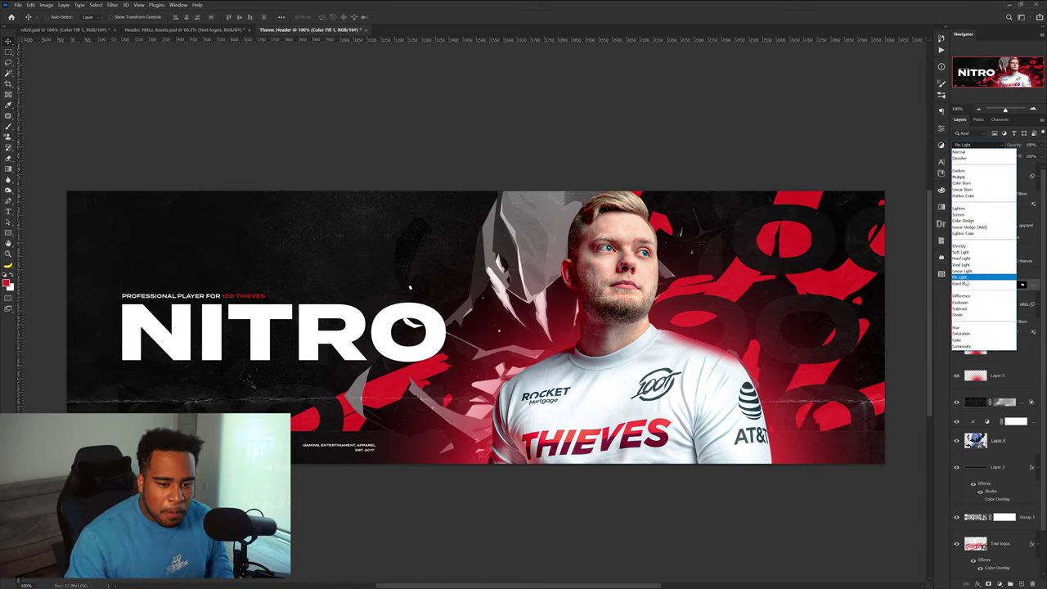
left_click(968, 281)
- Set the clipped fill's colour to the bright red #ff393f
double_click(987, 285)
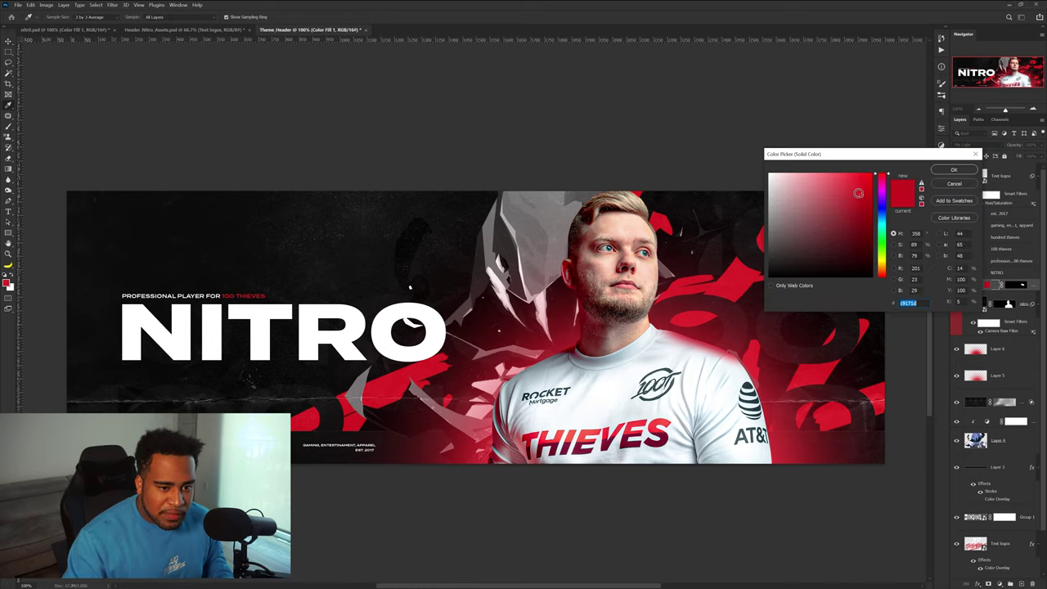
mouse_move(858, 194)
left_mouse_down()
mouse_move(846, 171)
mouse_move(832, 172)
mouse_move(849, 169)
left_mouse_up()
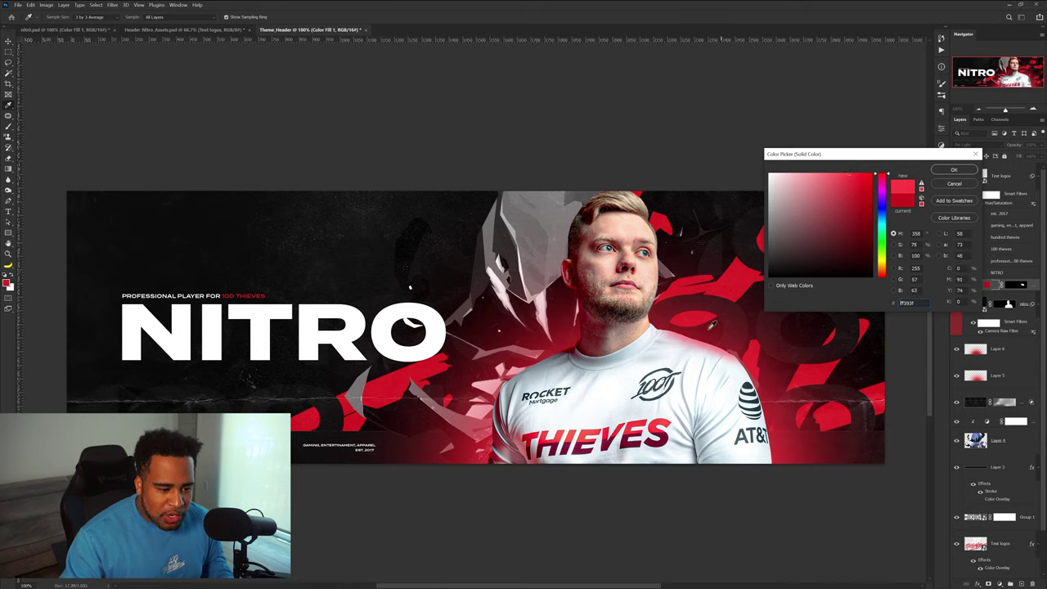
left_click(952, 169)
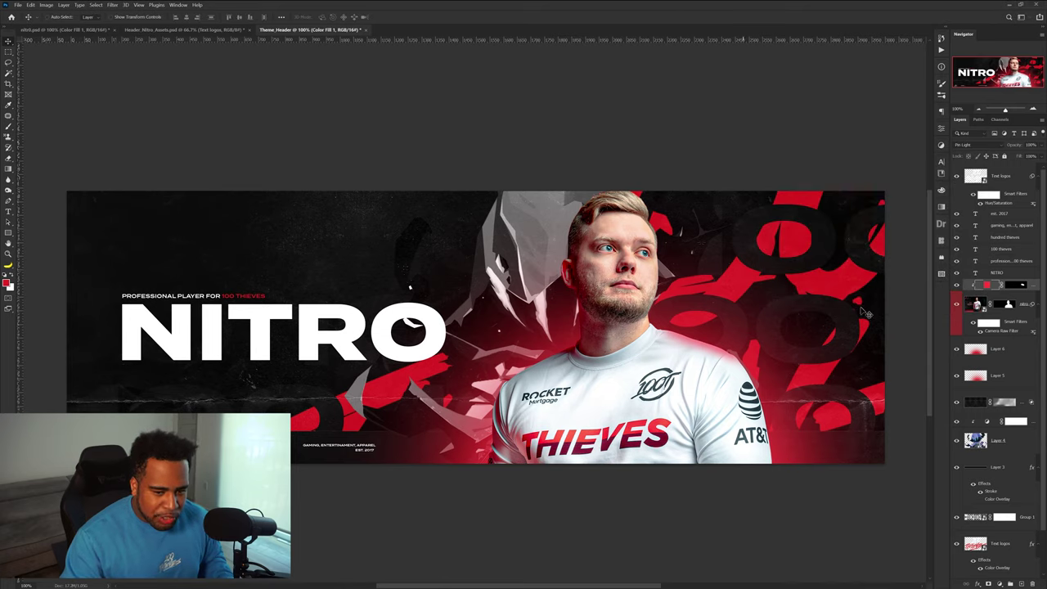
- Erase the painted shoulder glow from the fill's mask with black, and return the brush colour to white
left_click(1012, 287)
key("d")
key("b")
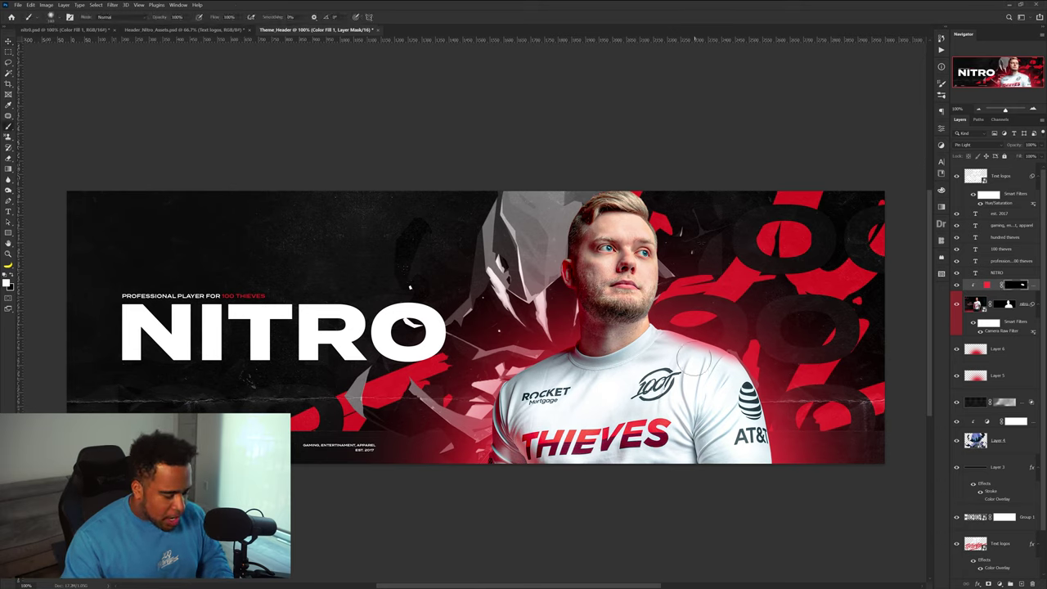
key("x")
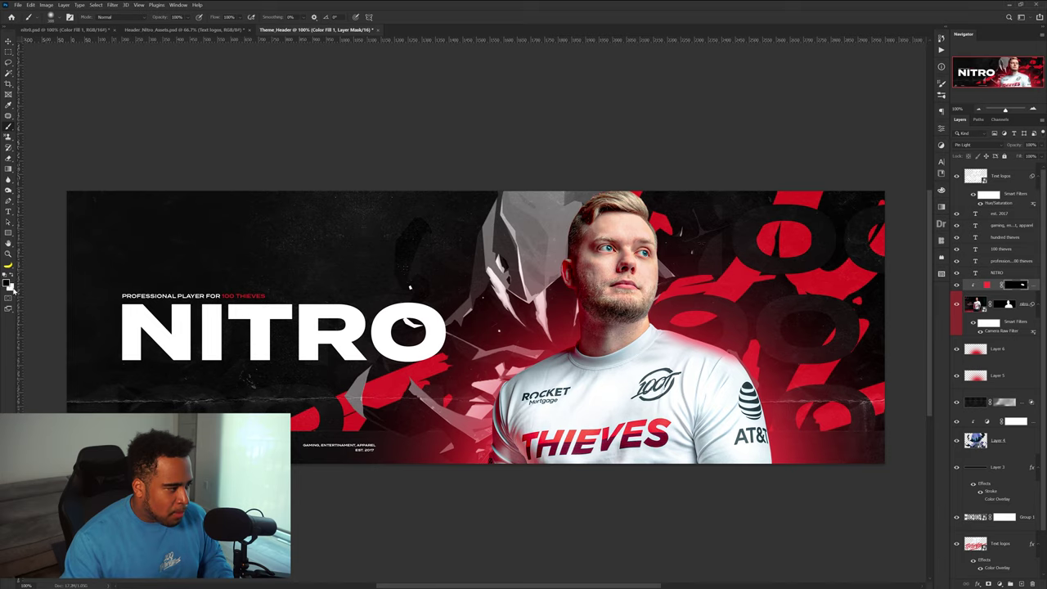
key("x")
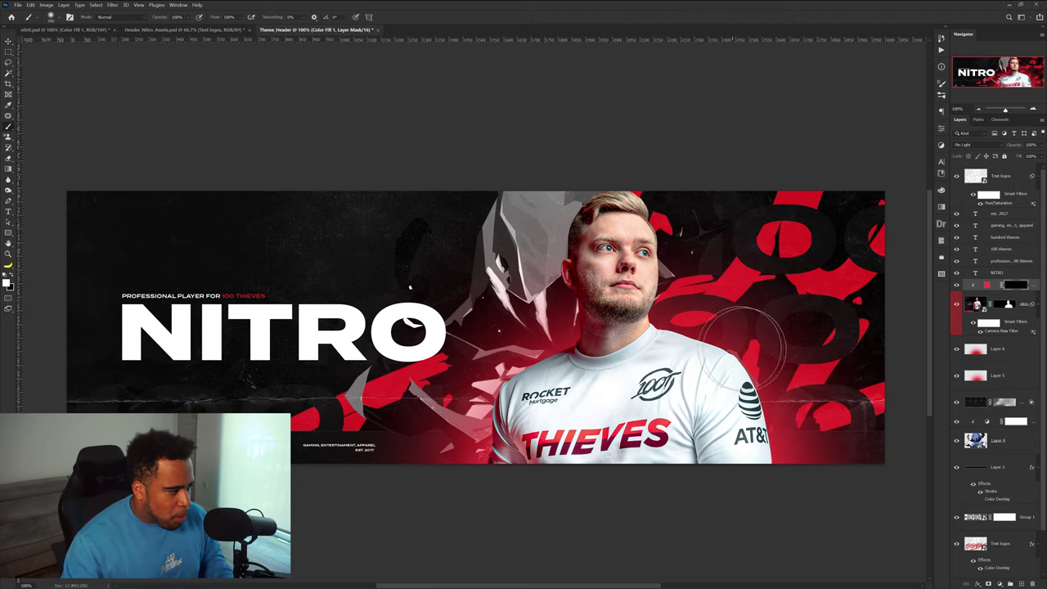
- Paint a soft red rim glow with white on the clipped fill's mask along the player's shoulder beside the AT&T sleeve
scroll(750, 349, "up", 2)
left_click_drag(689, 328, 646, 327)
right_click(643, 307)
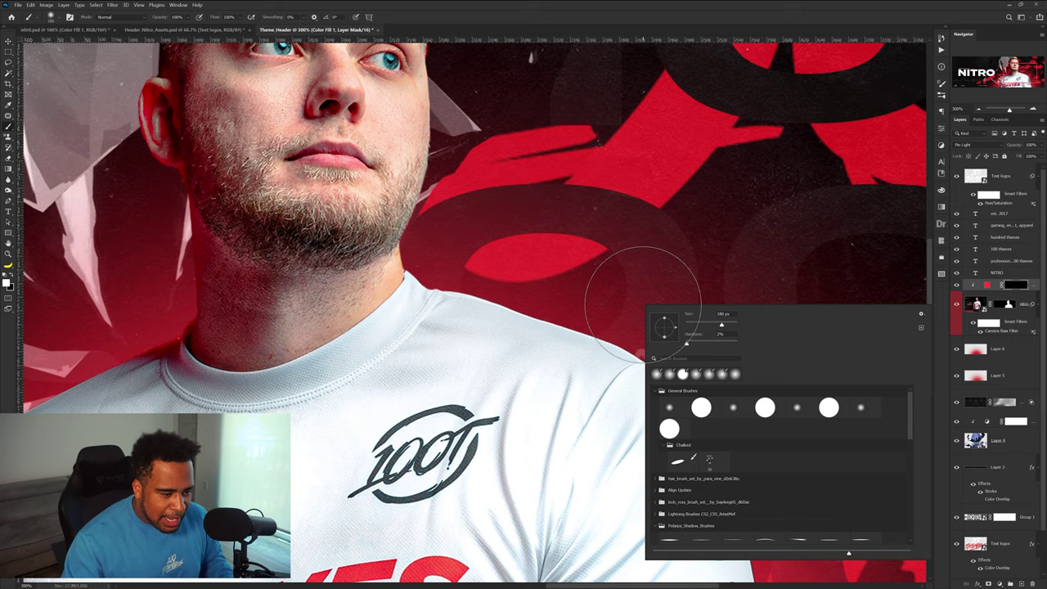
left_click(543, 306)
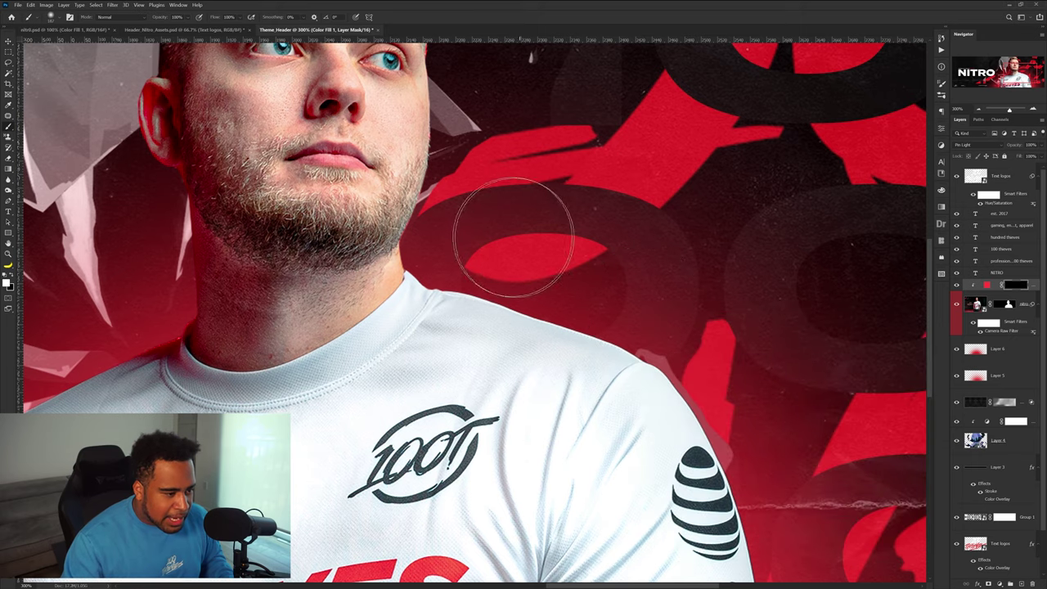
left_click_drag(498, 221, 659, 278)
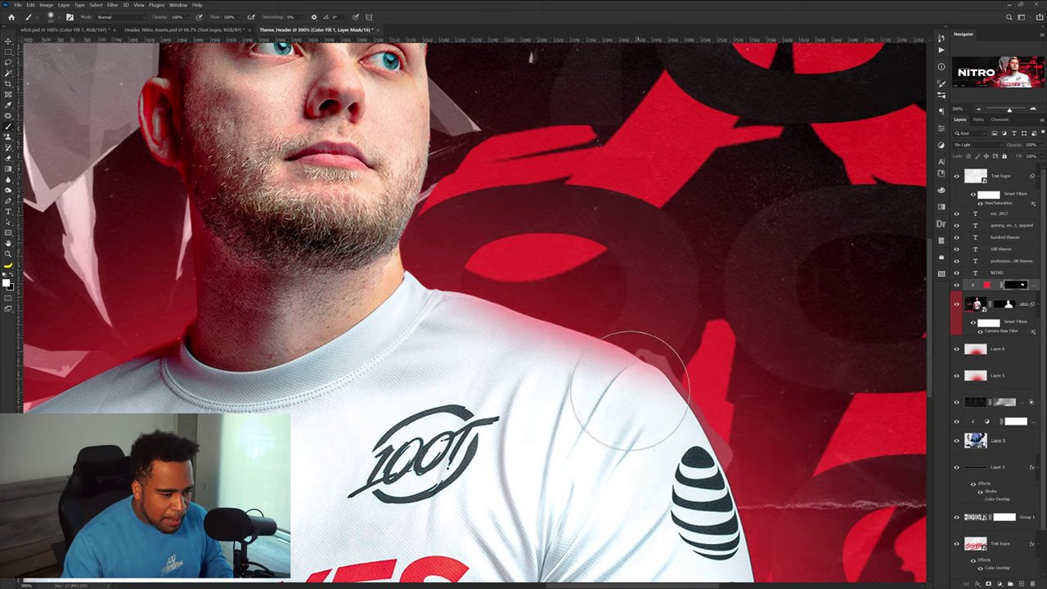
left_click_drag(646, 400, 532, 360)
key("ctrl+z")
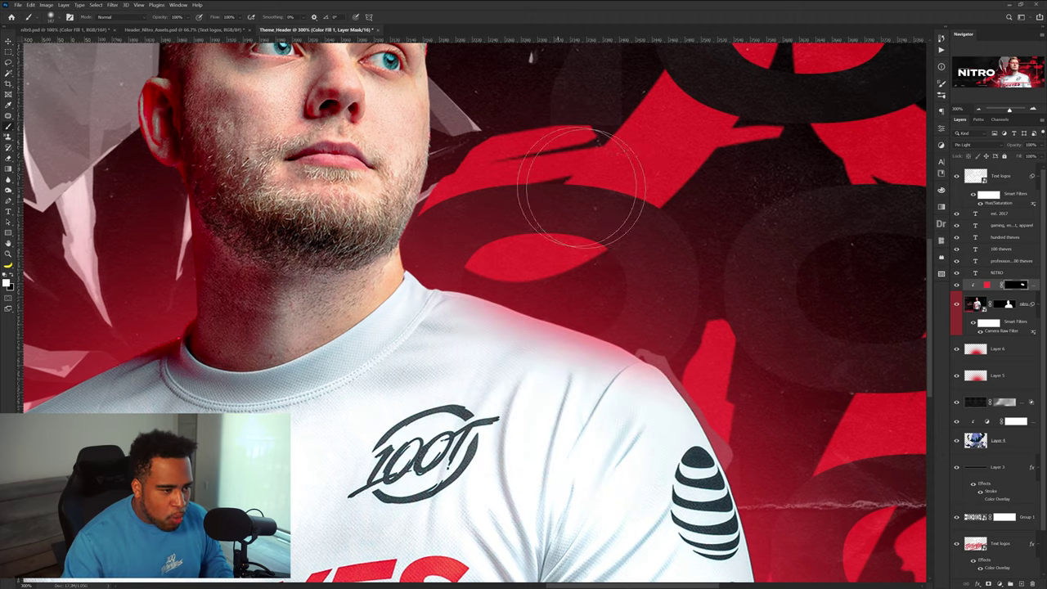
left_click_drag(753, 351, 639, 180)
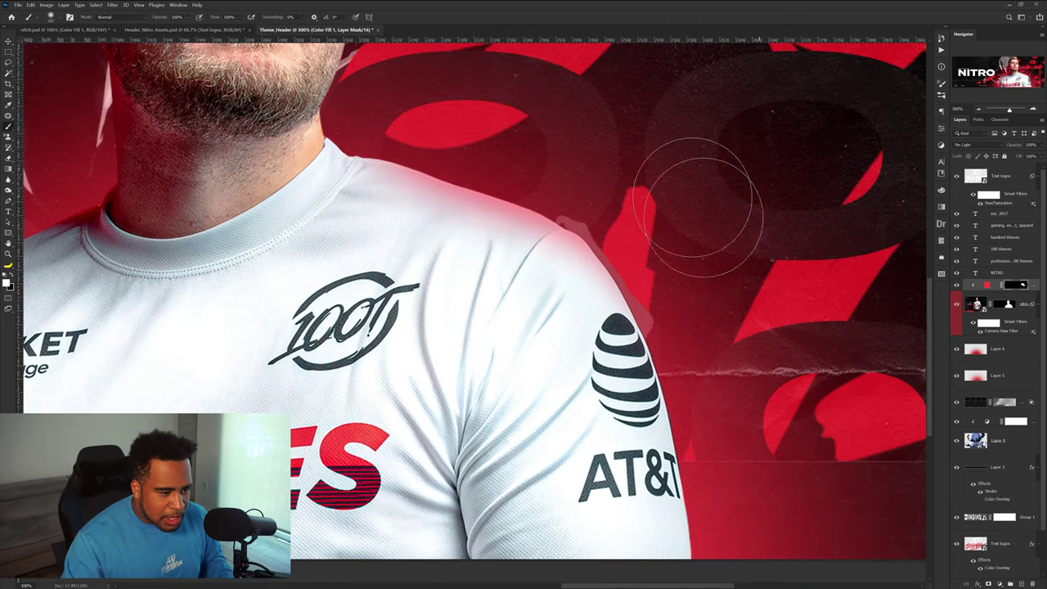
- Paint the red rim glow along the player's other shoulder and sleeve, on the side facing the NITRO title
scroll(777, 507, "left", 10)
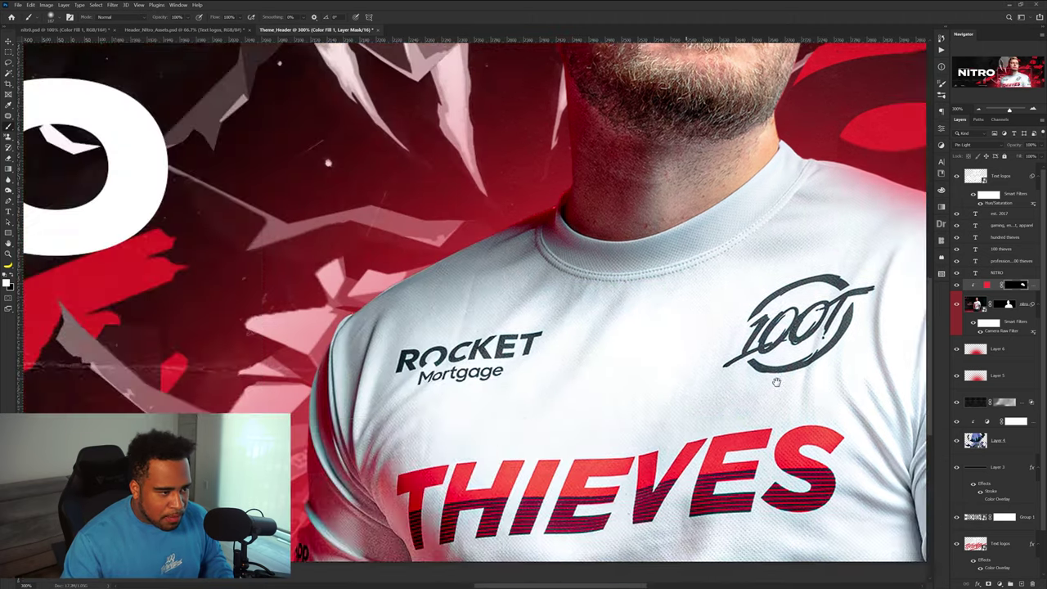
key("]")
left_click_drag(554, 182, 363, 234)
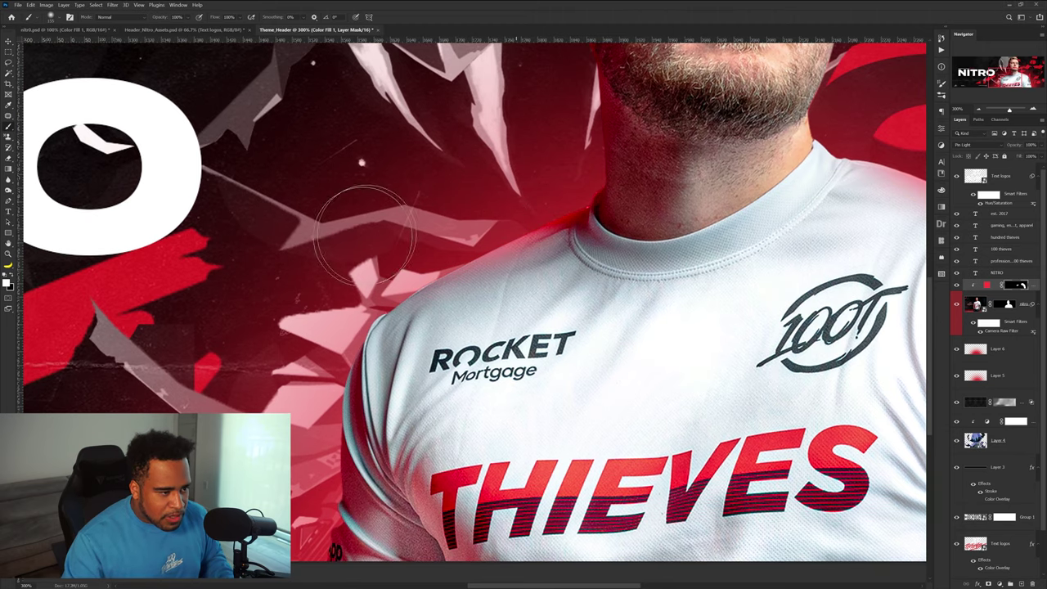
left_click_drag(512, 164, 351, 279)
left_click_drag(425, 203, 281, 339)
mouse_move(317, 296)
left_mouse_down()
mouse_move(417, 170)
mouse_move(352, 328)
mouse_move(352, 473)
left_mouse_up()
mouse_move(582, 187)
left_mouse_down()
mouse_move(523, 281)
mouse_move(538, 251)
left_mouse_up()
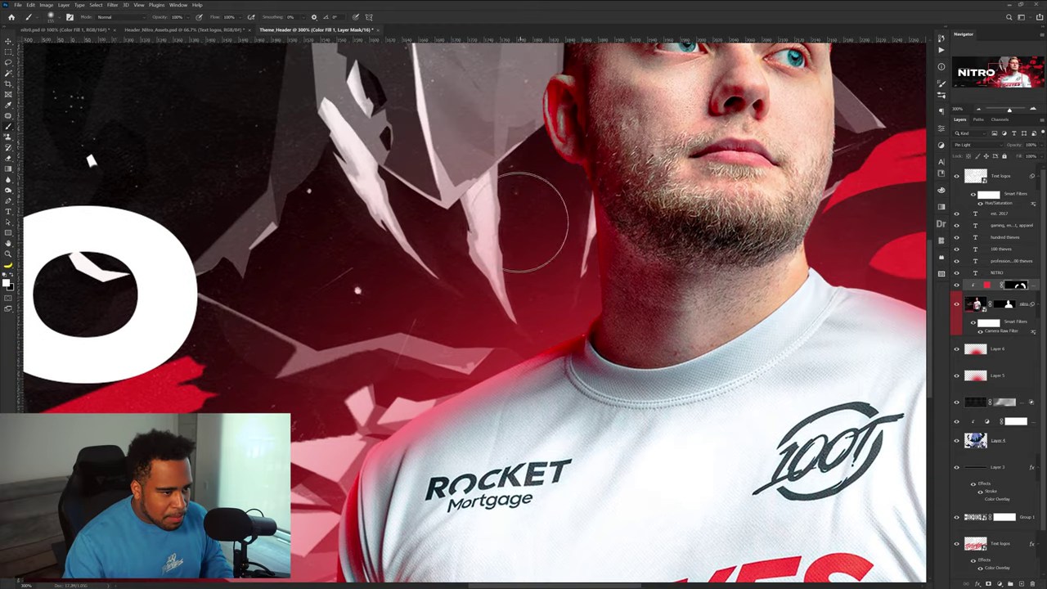
- Extend the red rim glow along the edges of the player's neck, ear and cheek on the fill's mask
scroll(516, 290, "up", 3)
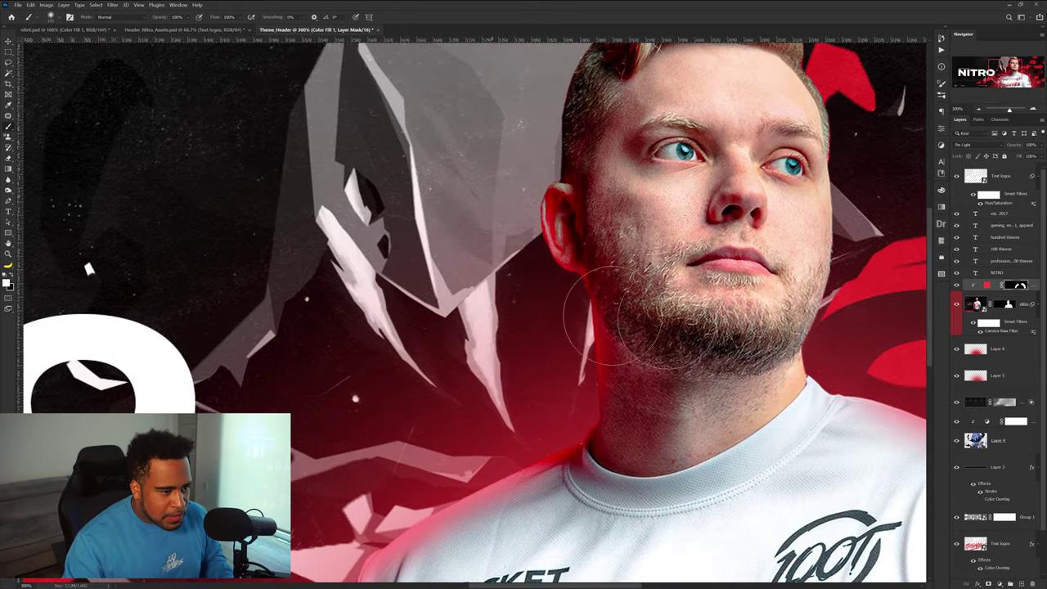
scroll(625, 324, "right", 5)
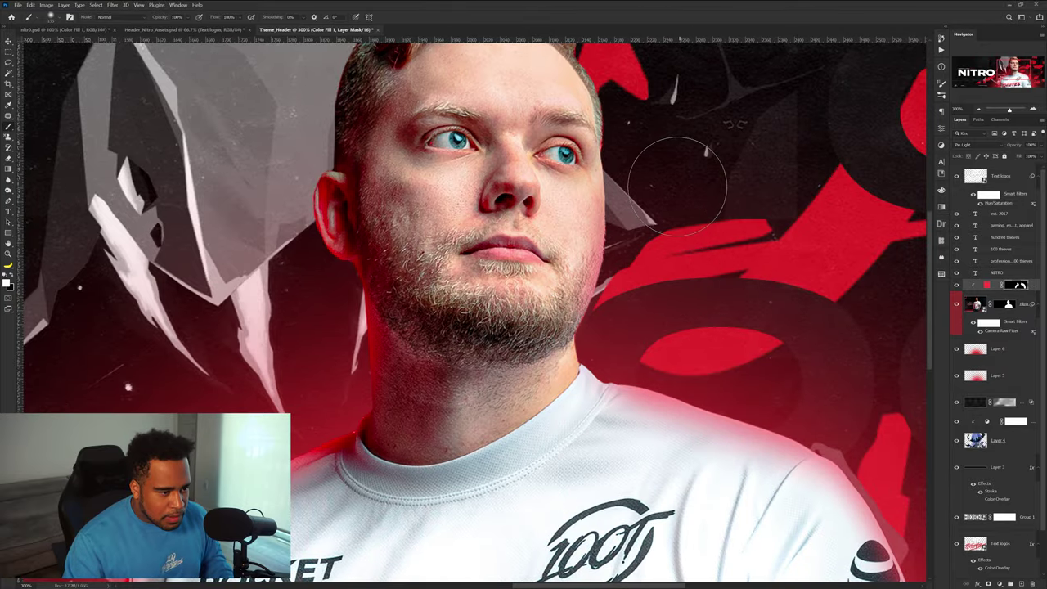
key("ctrl+0")
scroll(717, 329, "up", 1)
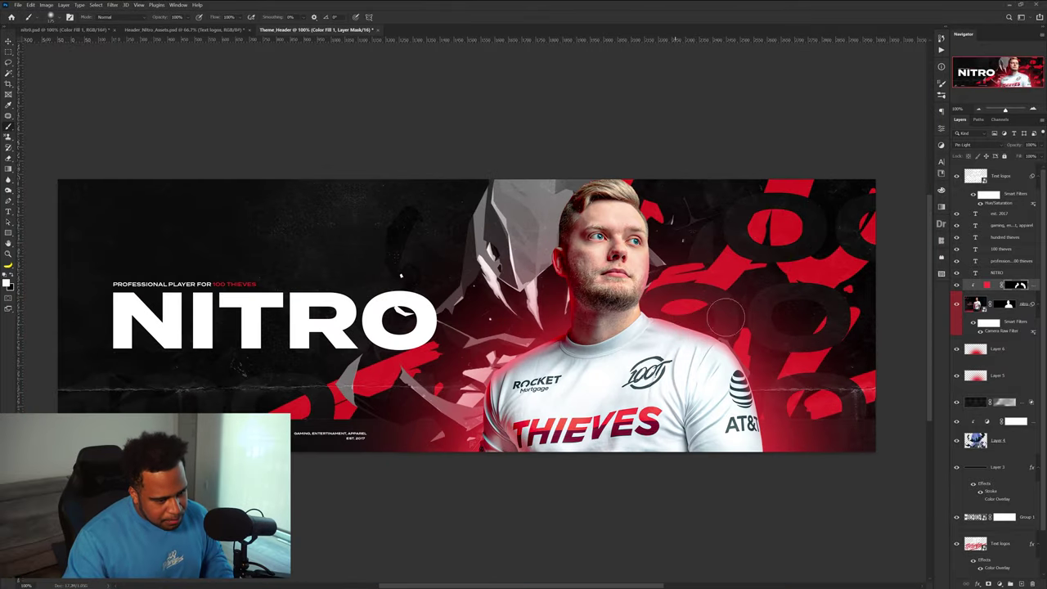
scroll(695, 336, "up", 1)
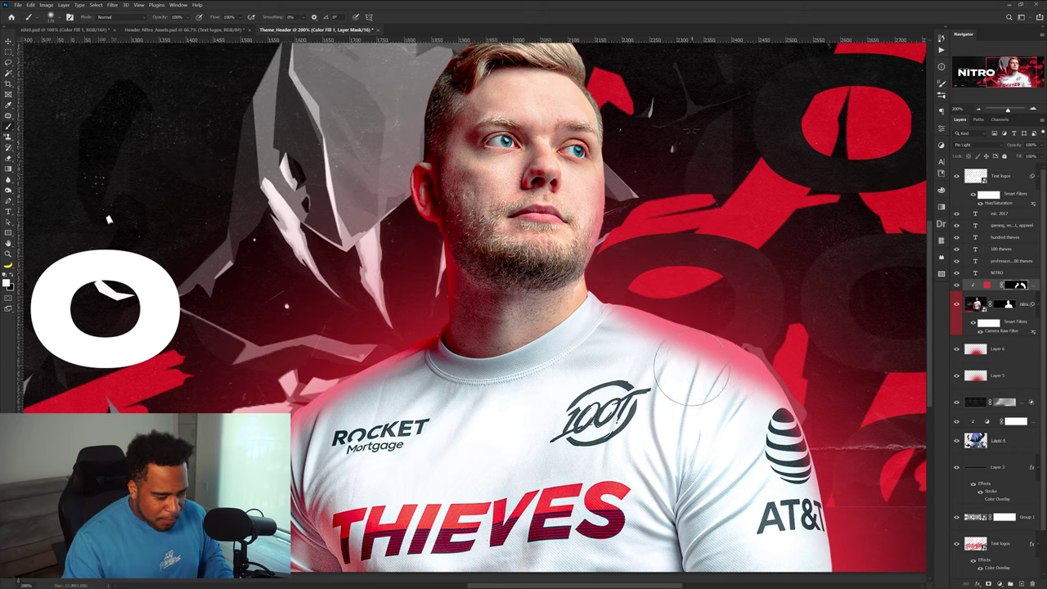
key("x")
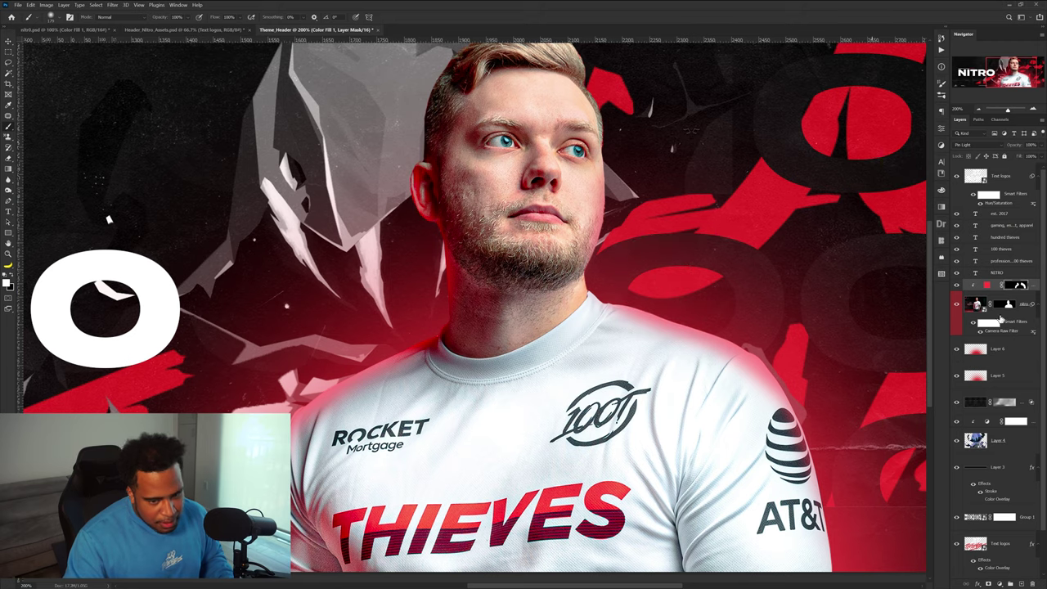
- Compare other blend modes for the clipped red fill and return it to Pin Light
key("v")
left_click(967, 145)
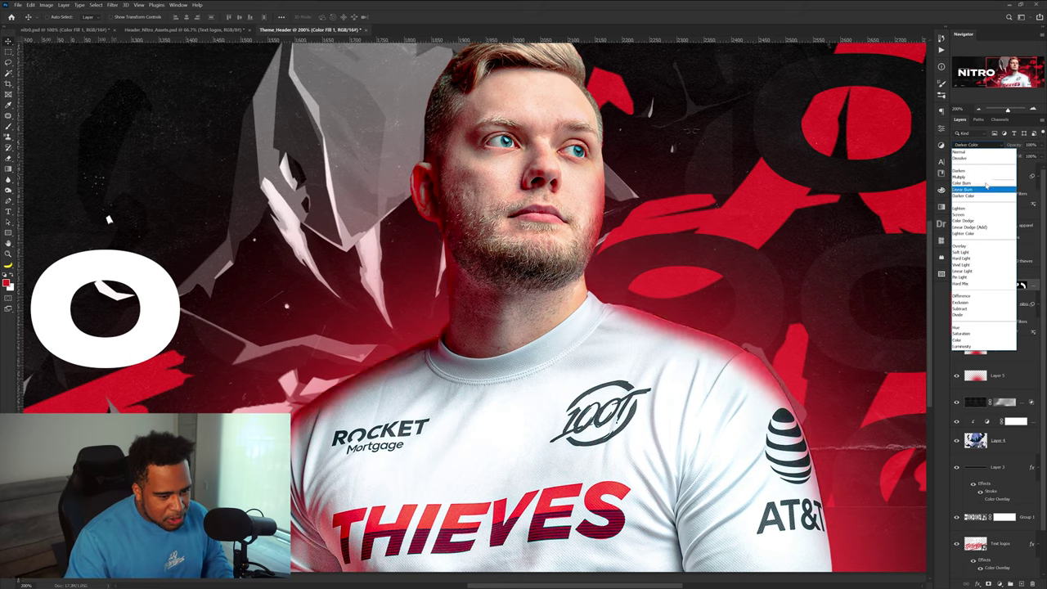
left_click(963, 276)
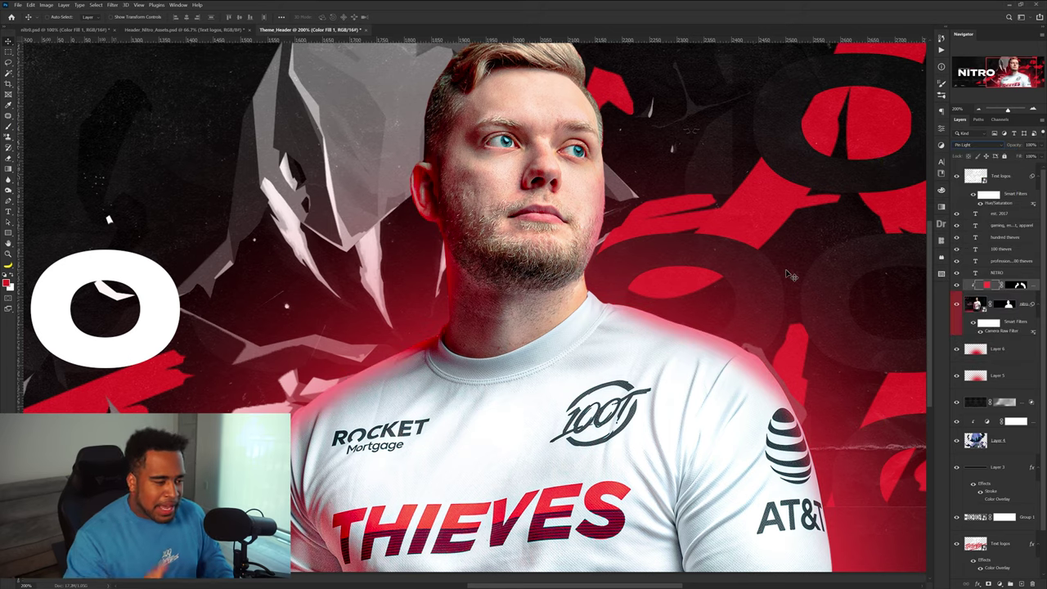
- Examine the red rim glow on the player up close and across the whole header
key("ctrl+minus")
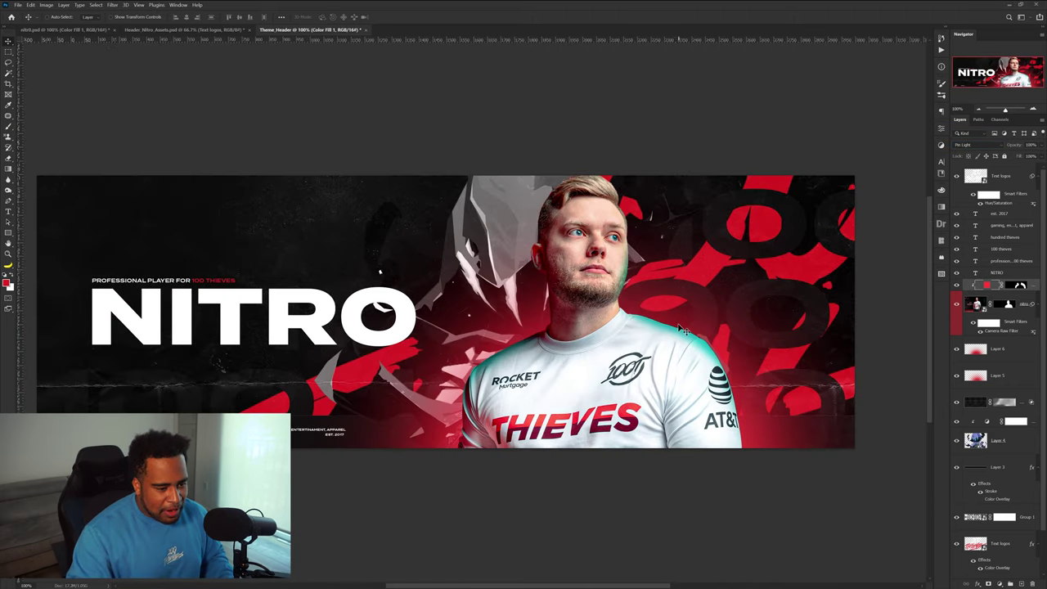
left_click_drag(646, 331, 736, 295)
scroll(710, 296, "up", 1)
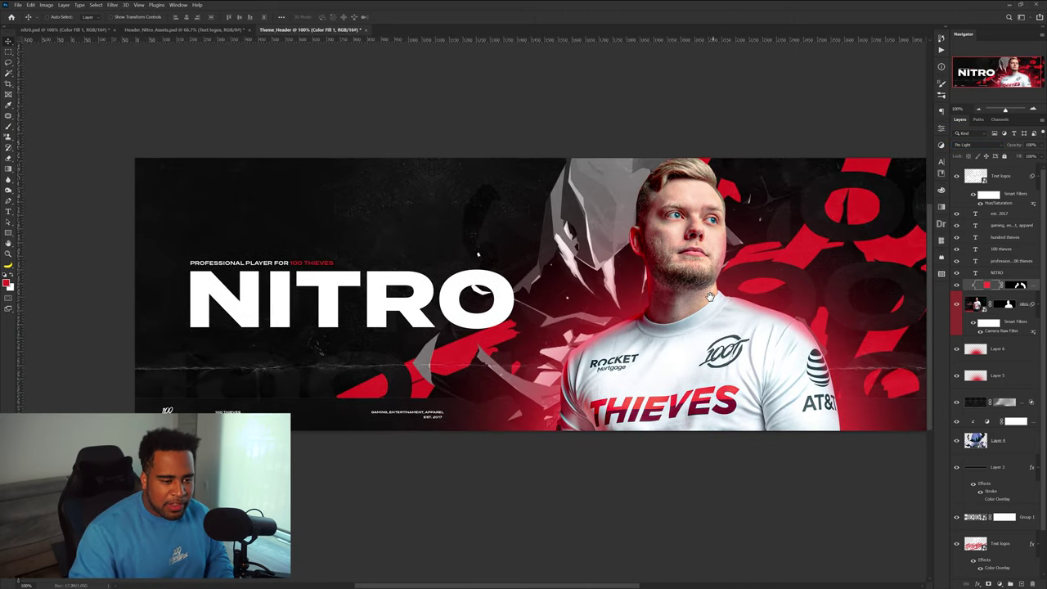
key("b")
scroll(850, 341, "up", 2)
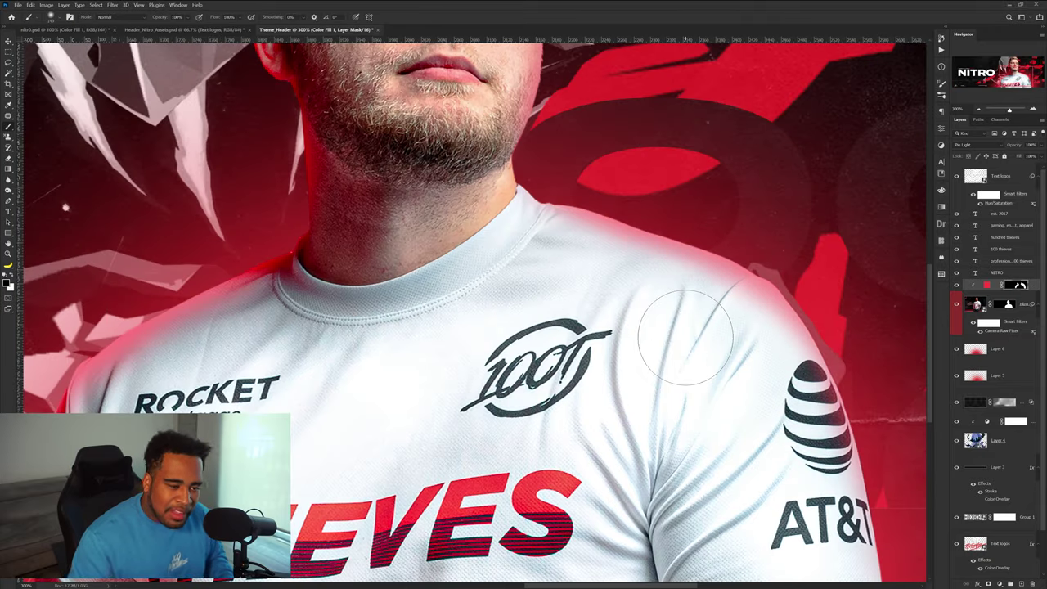
scroll(685, 338, "down", 2)
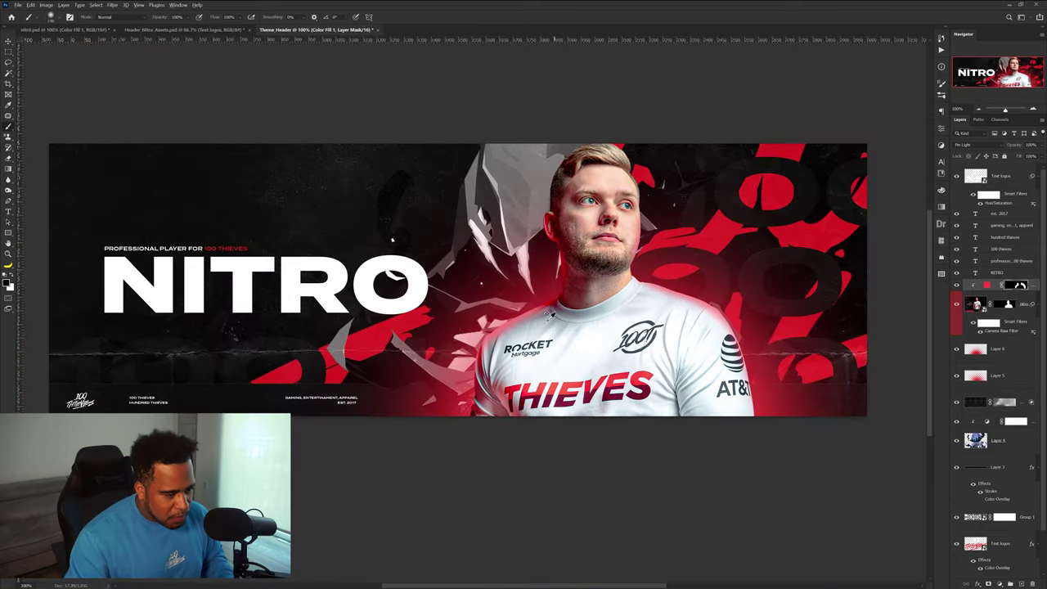
scroll(685, 296, "down", 1)
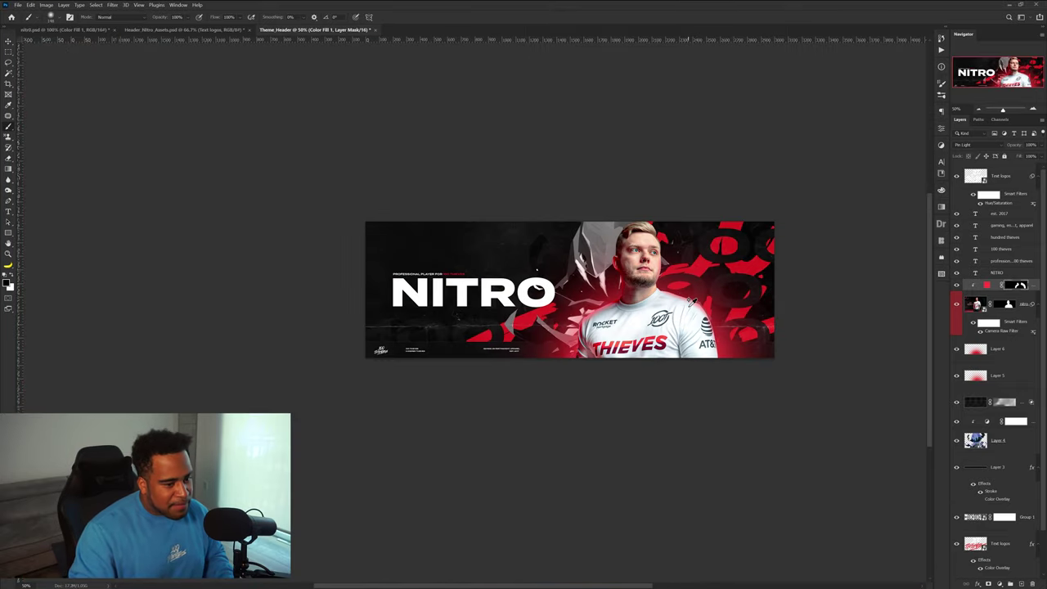
scroll(692, 305, "up", 1)
- Try a red shoulder stroke on a new clipped layer set to Linear Dodge (Add), compare it on and off, and delete the layer
left_click(1022, 583)
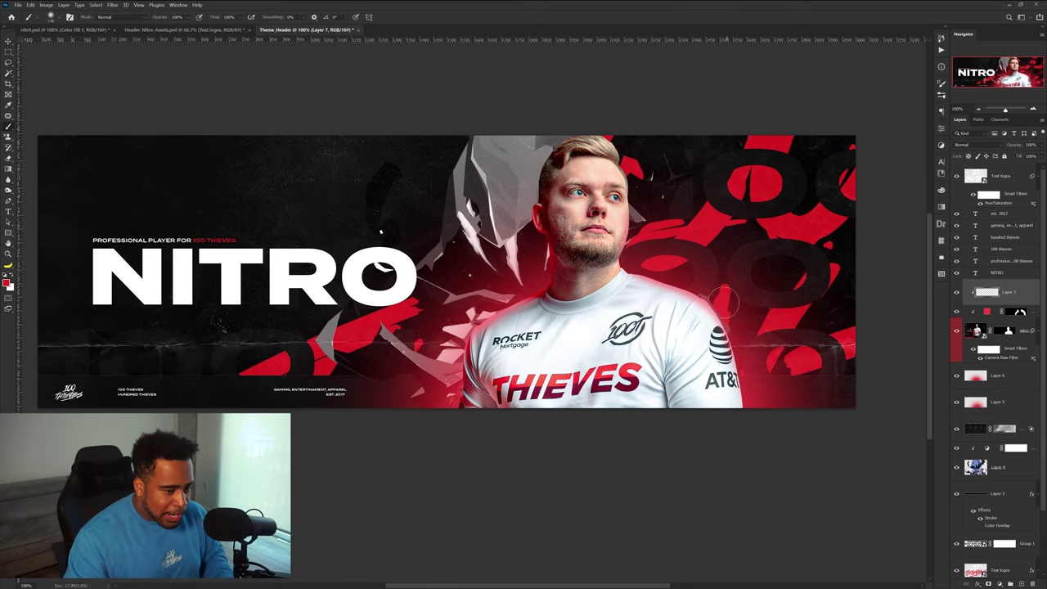
scroll(713, 292, "up", 1)
mouse_move(582, 216)
left_mouse_down()
mouse_move(671, 229)
mouse_move(794, 416)
mouse_move(790, 433)
left_mouse_up()
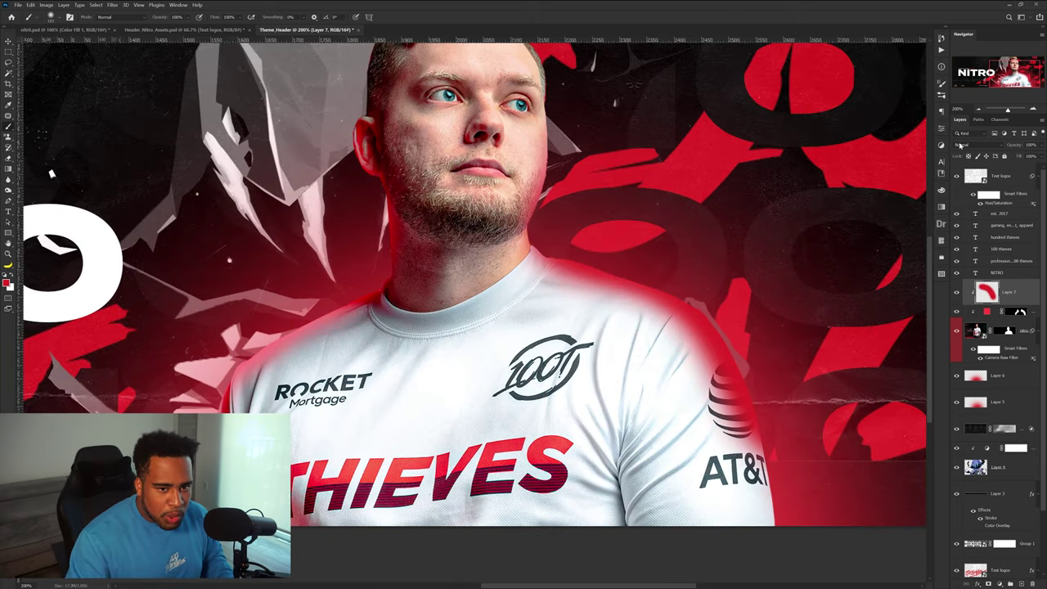
left_click(965, 145)
left_click(983, 231)
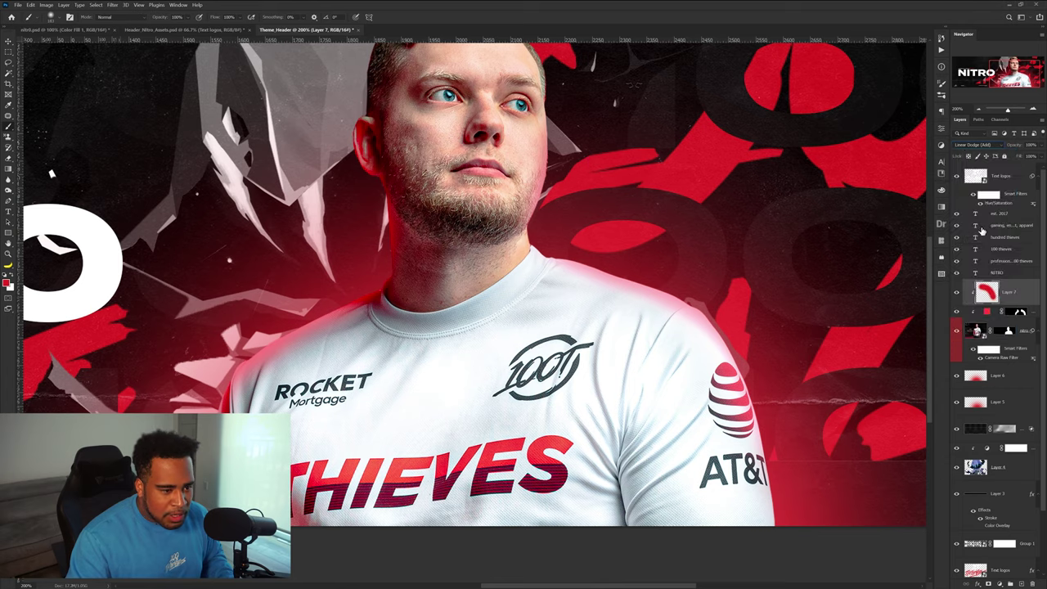
left_click(956, 292)
left_click(957, 292)
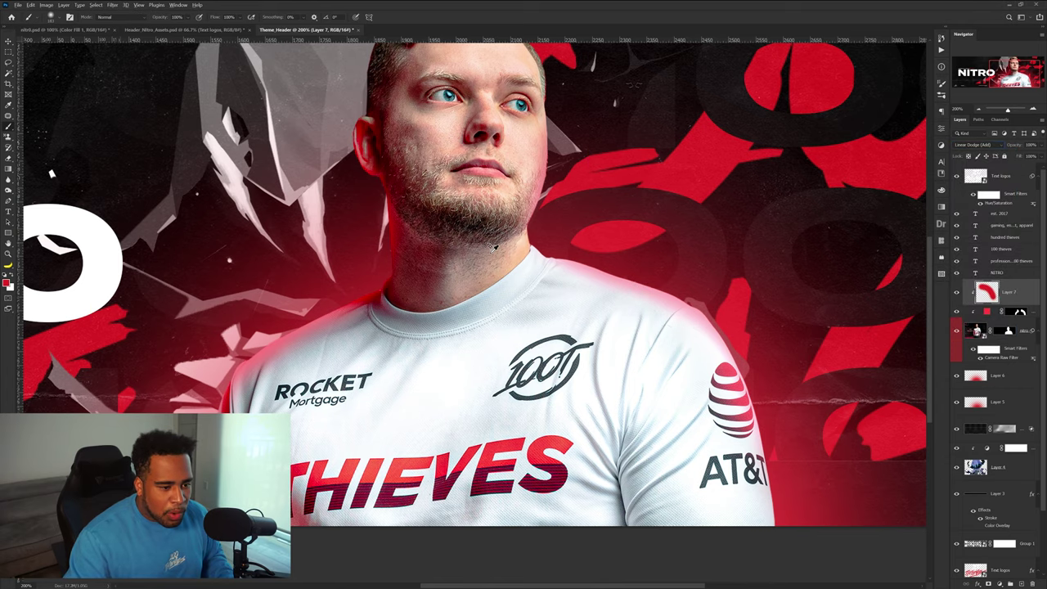
scroll(494, 247, "down", 2)
key("Delete")
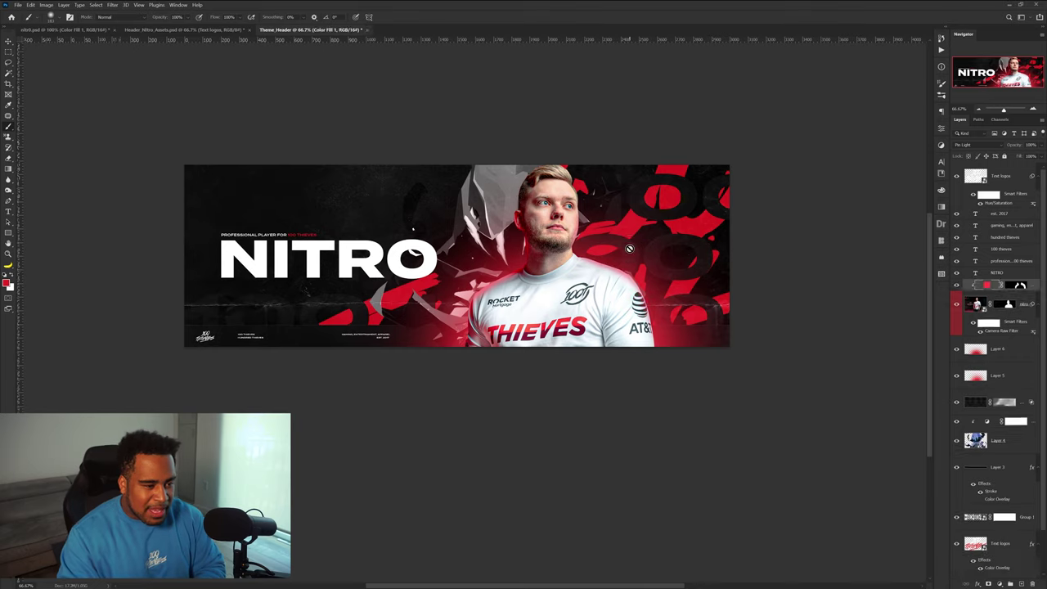
double_click(1015, 285)
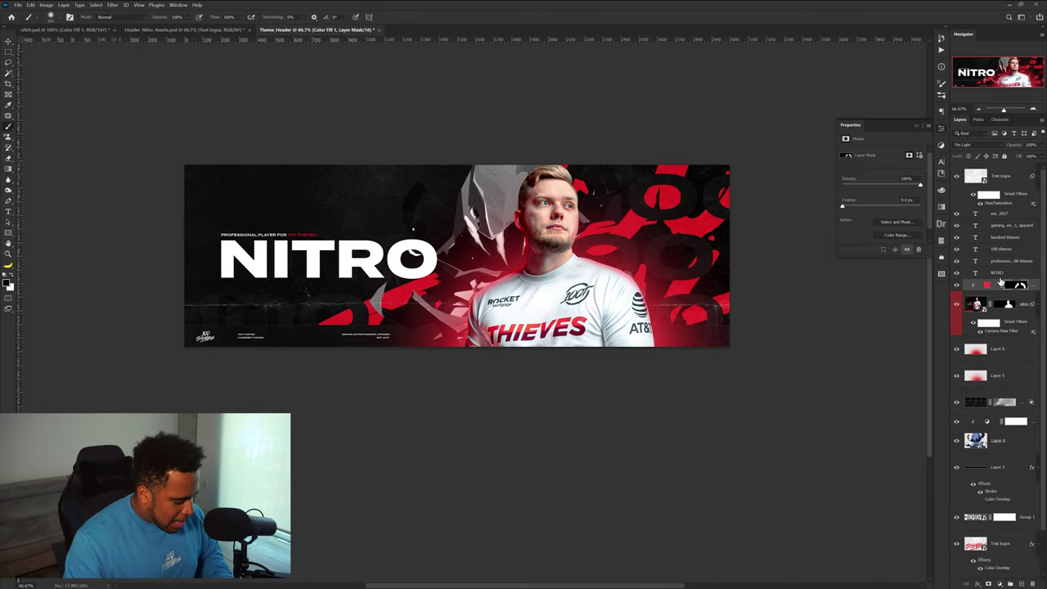
key("v")
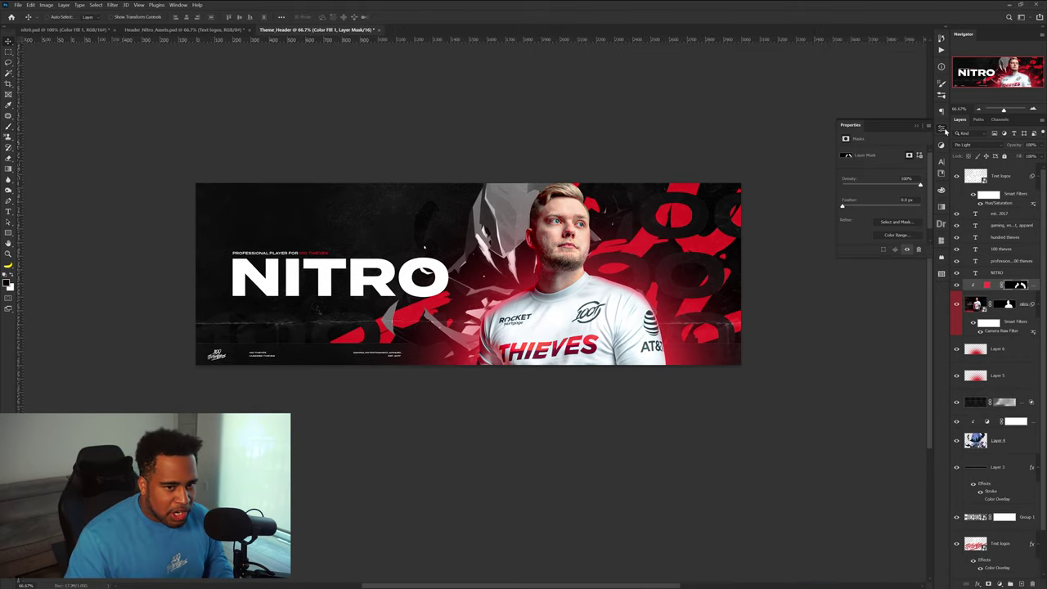
left_click(942, 129)
- Duplicate the NITRO title beneath the hooded character's layer and scale the copy up to about 206%
key("ctrl+1")
left_click(417, 307)
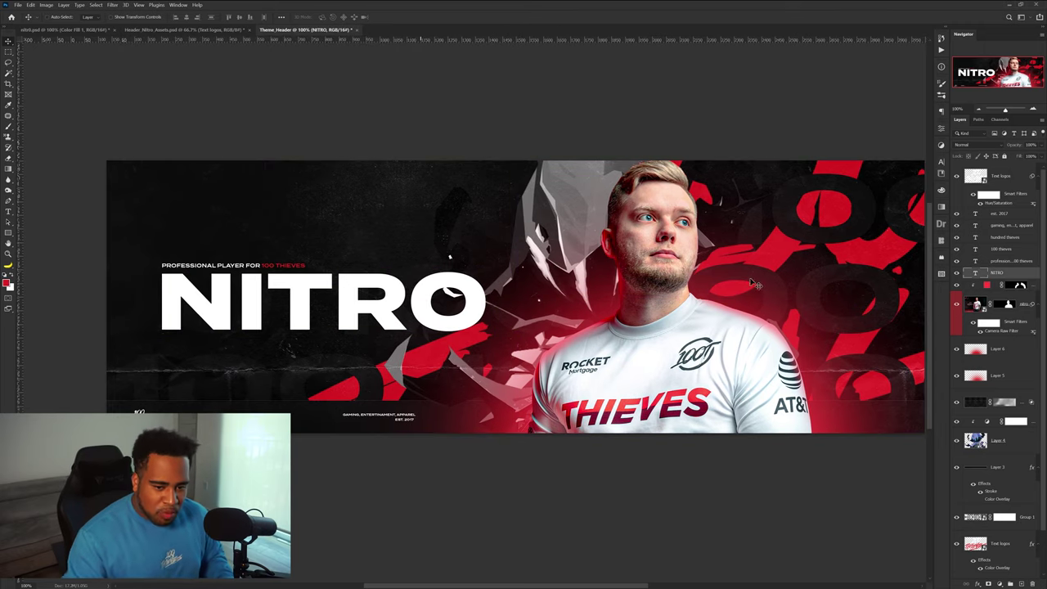
left_click_drag(1003, 279, 997, 454)
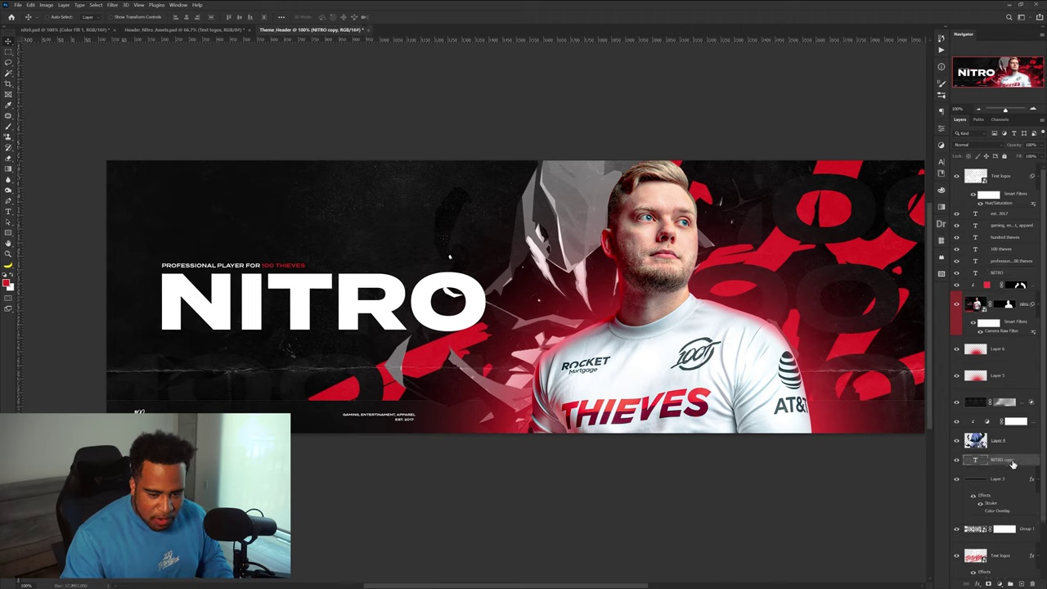
key("ctrl+t")
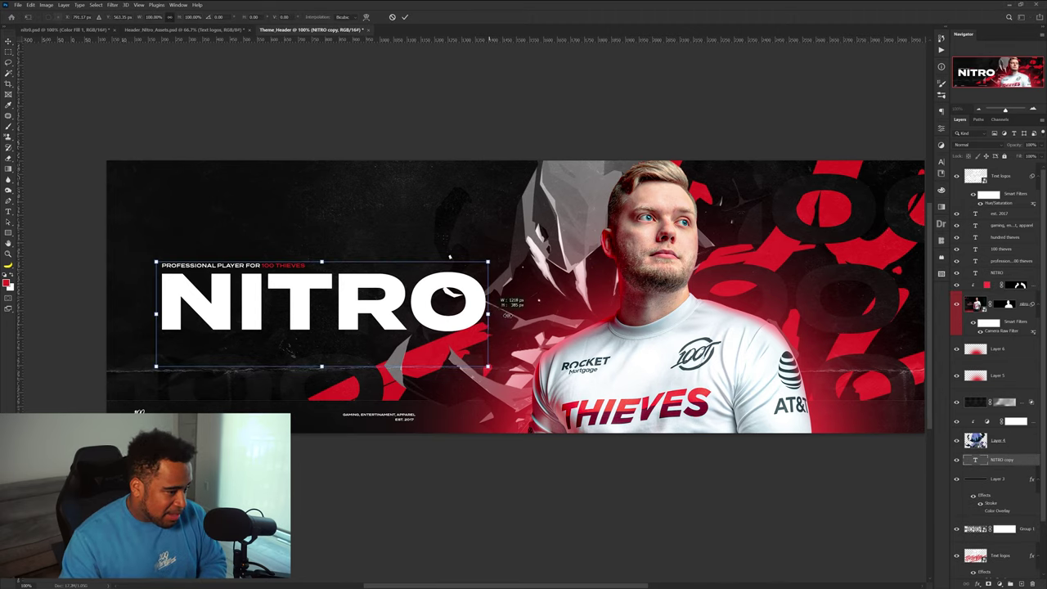
left_click_drag(506, 315, 841, 309)
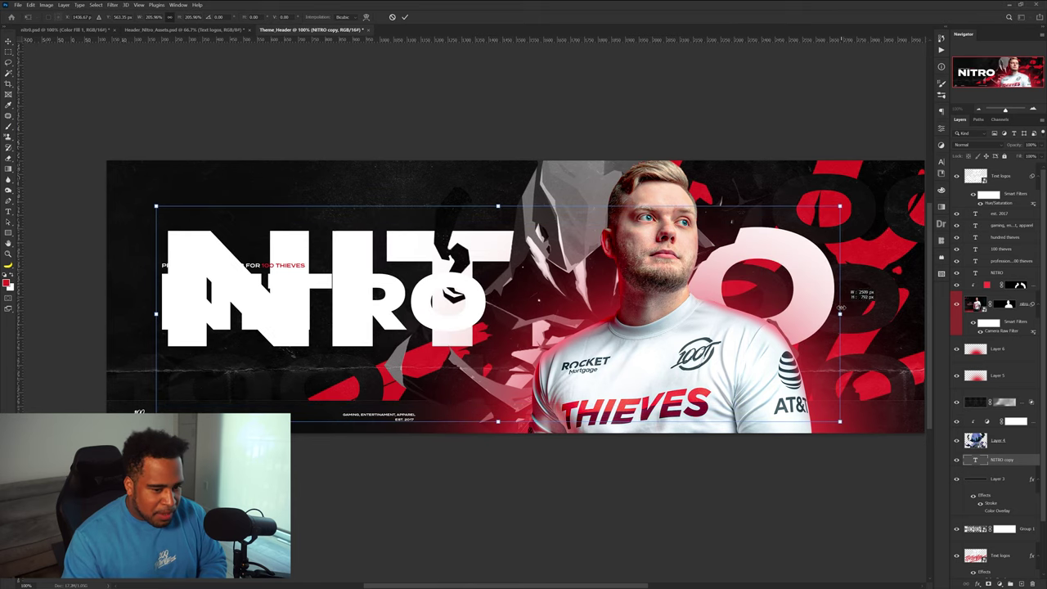
key("Return")
- Move the enlarged NITRO copy down behind the player, resting above the footer, and place its layer beneath Layer 3
left_click_drag(736, 282, 806, 343)
scroll(995, 458, "down", 3)
left_click_drag(1003, 404, 1002, 455)
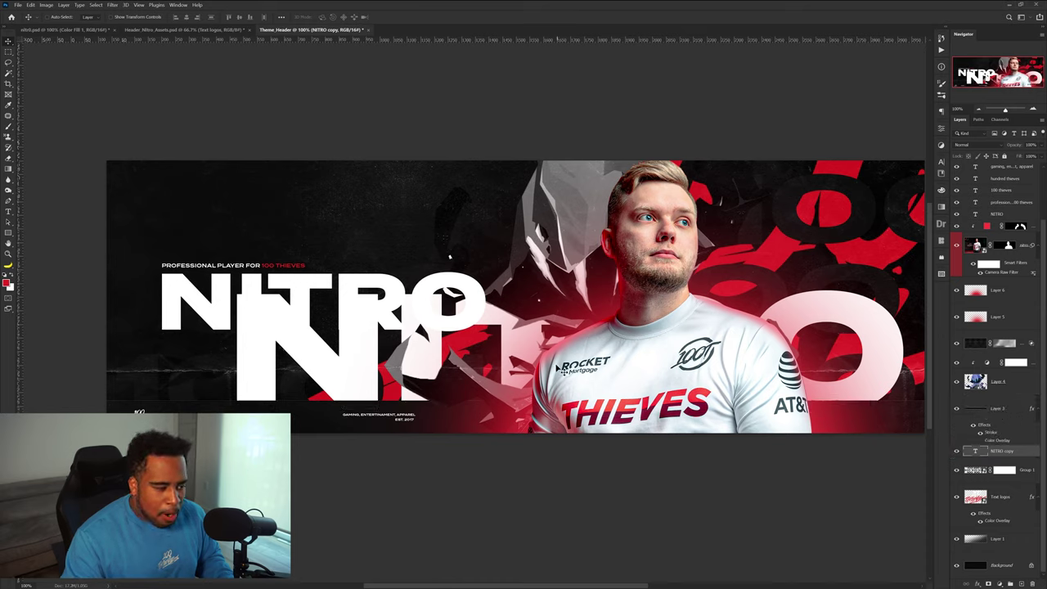
left_click_drag(558, 355, 554, 356)
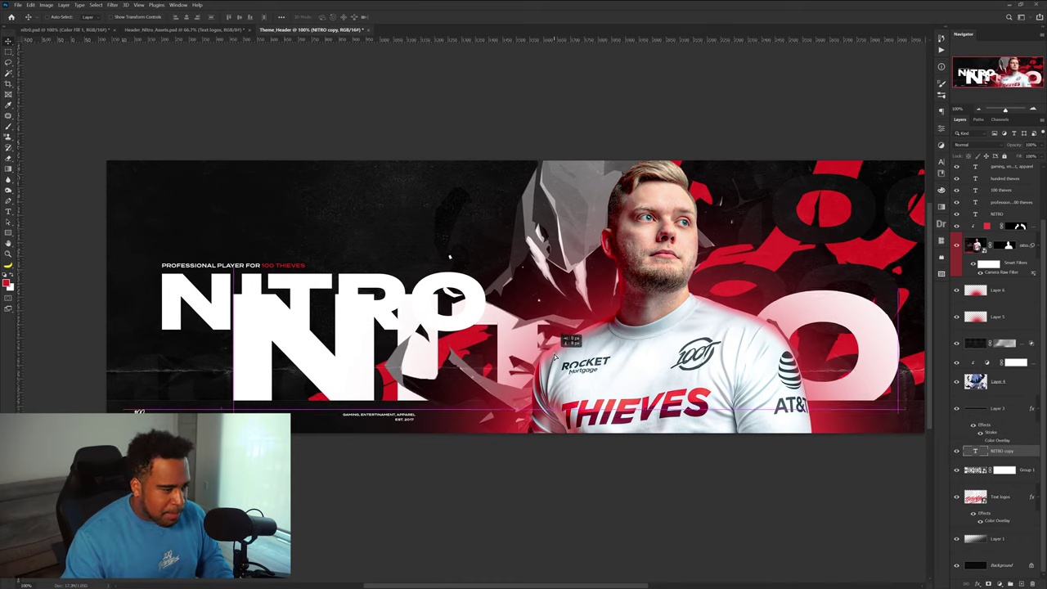
- Recolor the oversized NITRO copy's text to mid-grey #626262
left_click(8, 283)
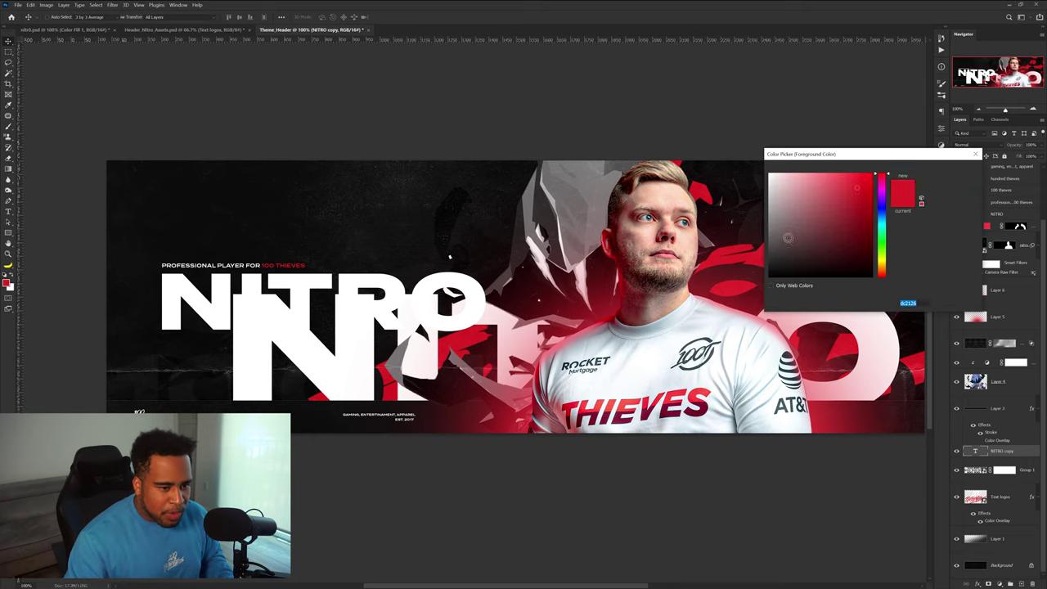
left_click_drag(787, 236, 760, 242)
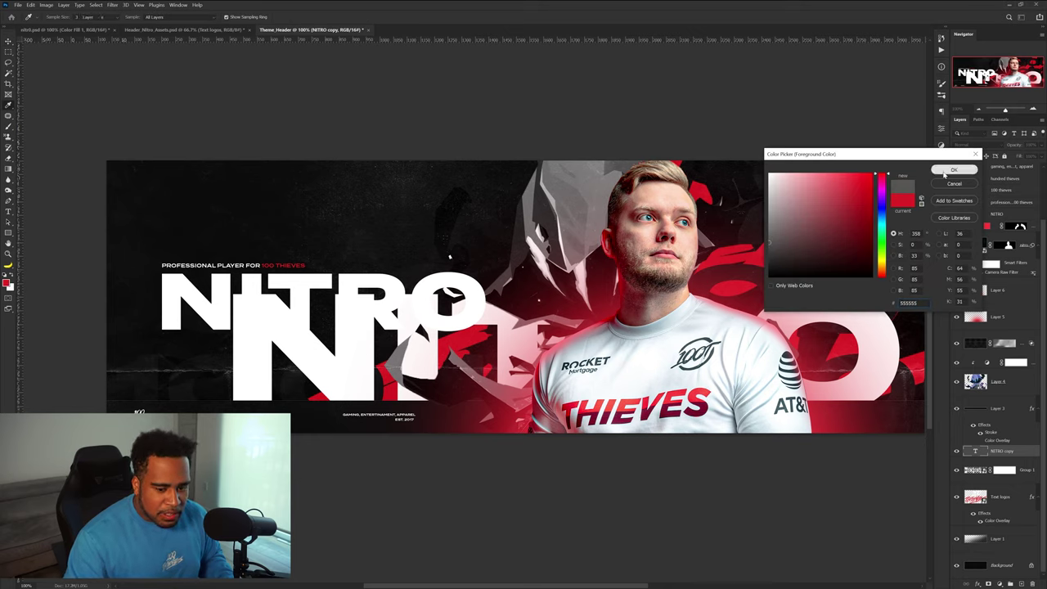
left_click(954, 170)
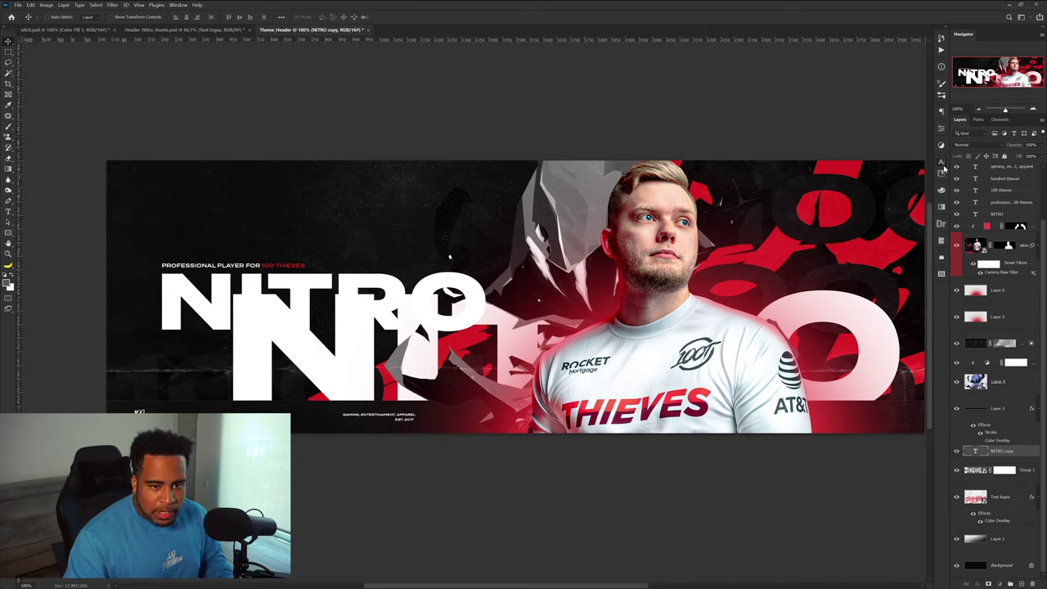
left_click(941, 167)
left_click(926, 212)
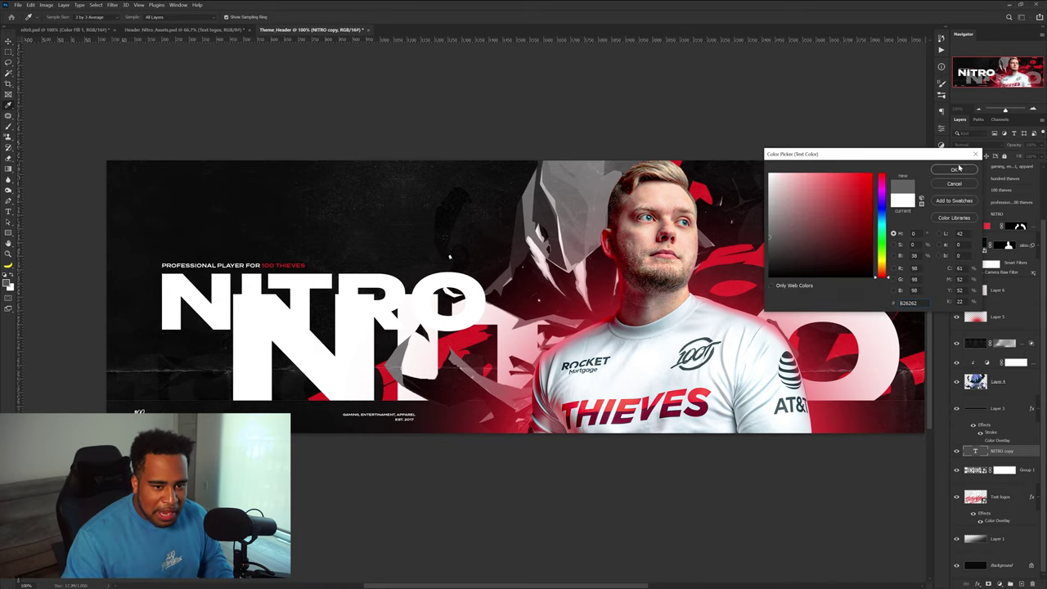
left_click(957, 169)
- Convert the grey NITRO copy to a smart object and add uniform, monochromatic noise at about 151%
left_click(112, 8)
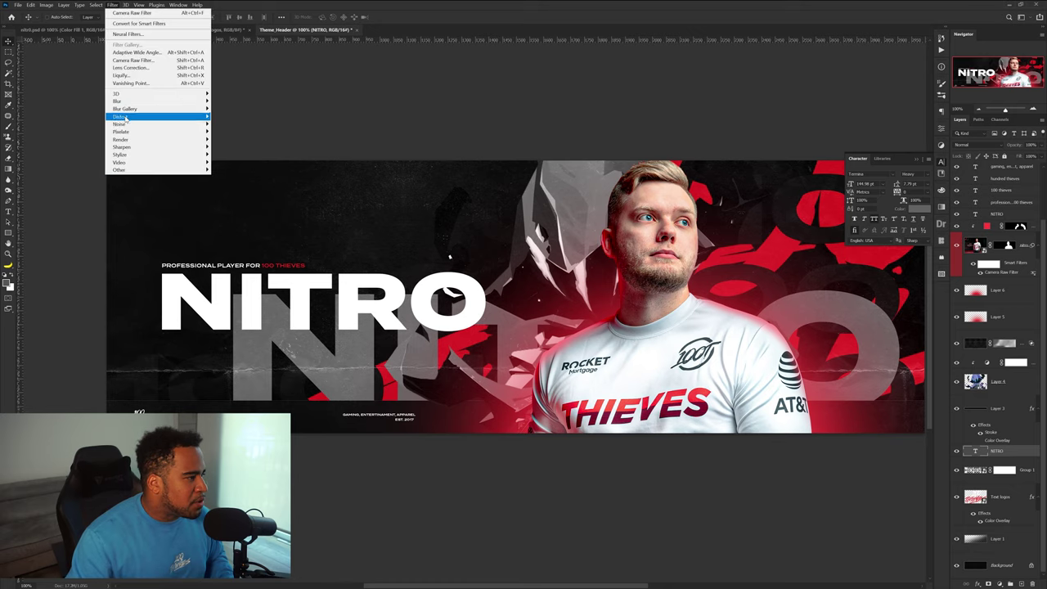
mouse_move(192, 123)
left_click(229, 125)
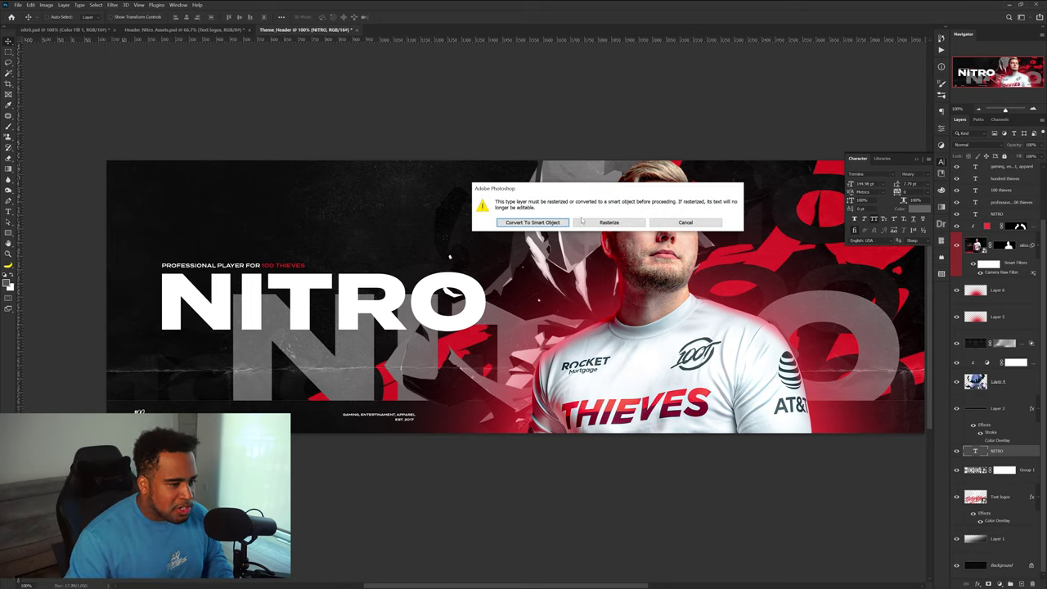
left_click(544, 223)
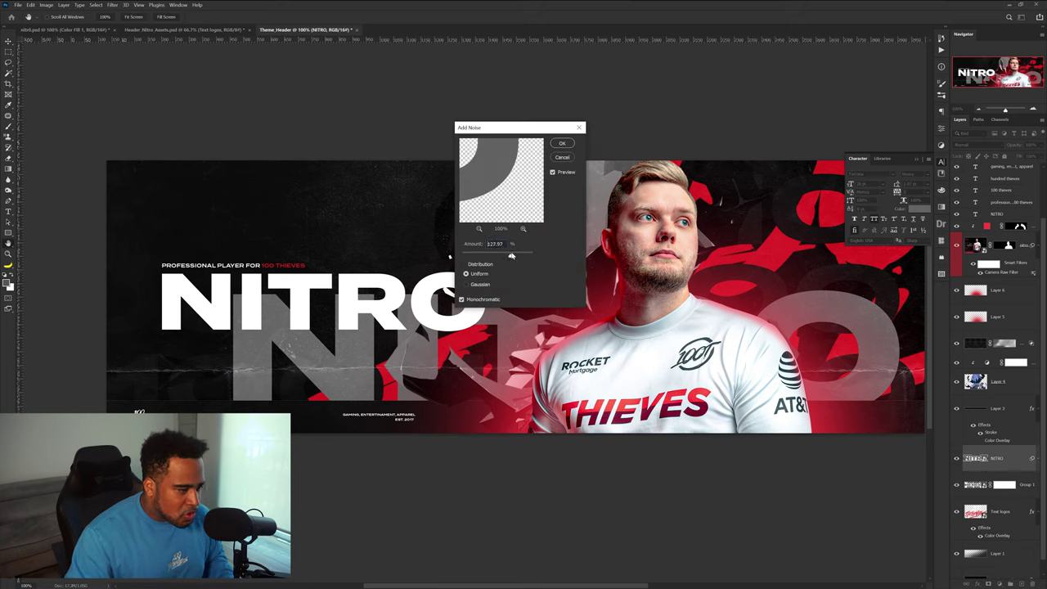
left_click_drag(511, 256, 519, 256)
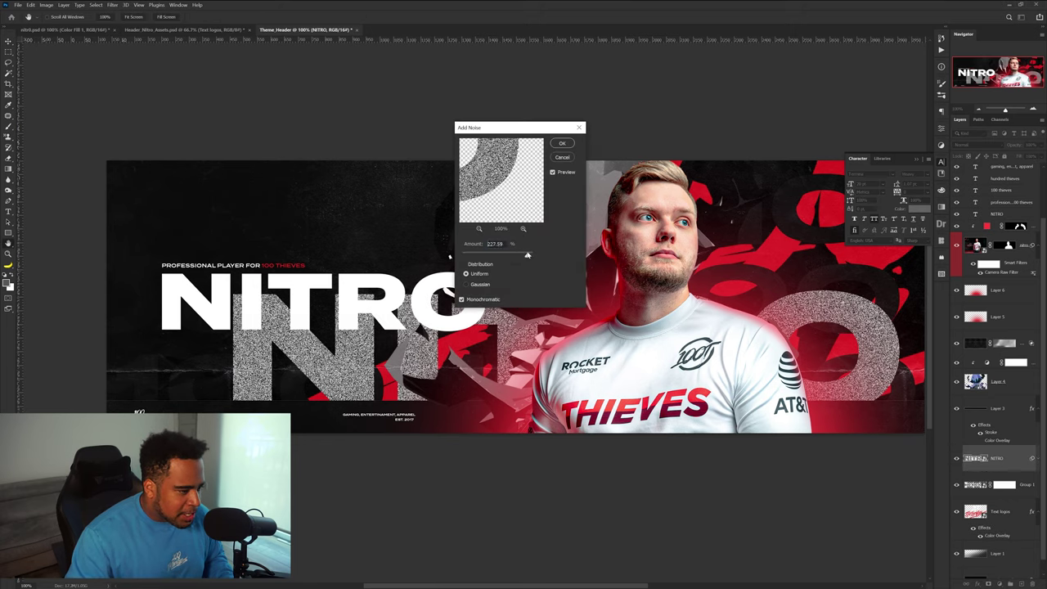
left_click_drag(525, 256, 519, 257)
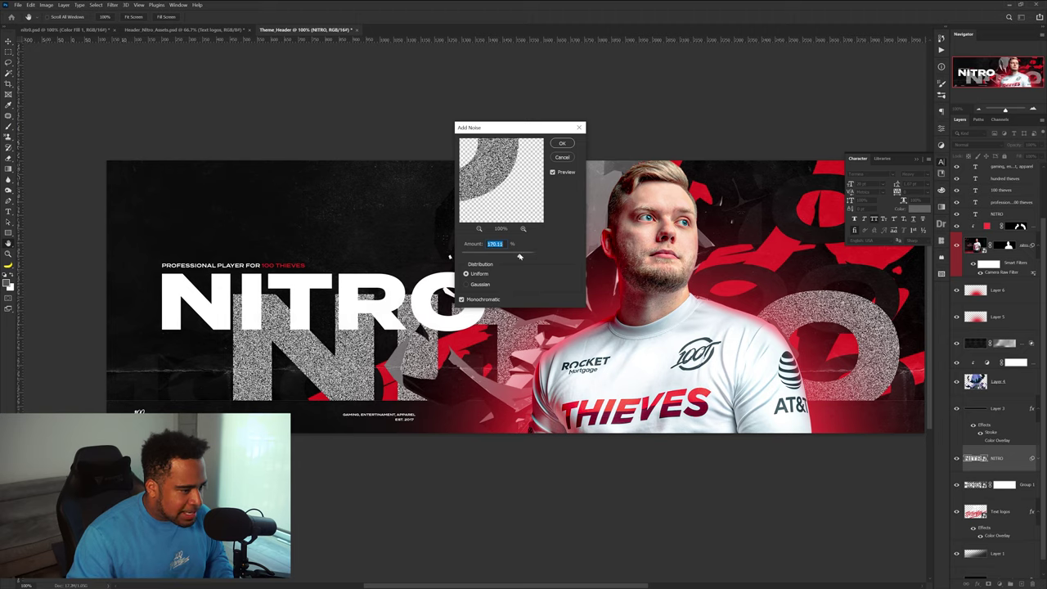
left_click(478, 285)
left_click(479, 274)
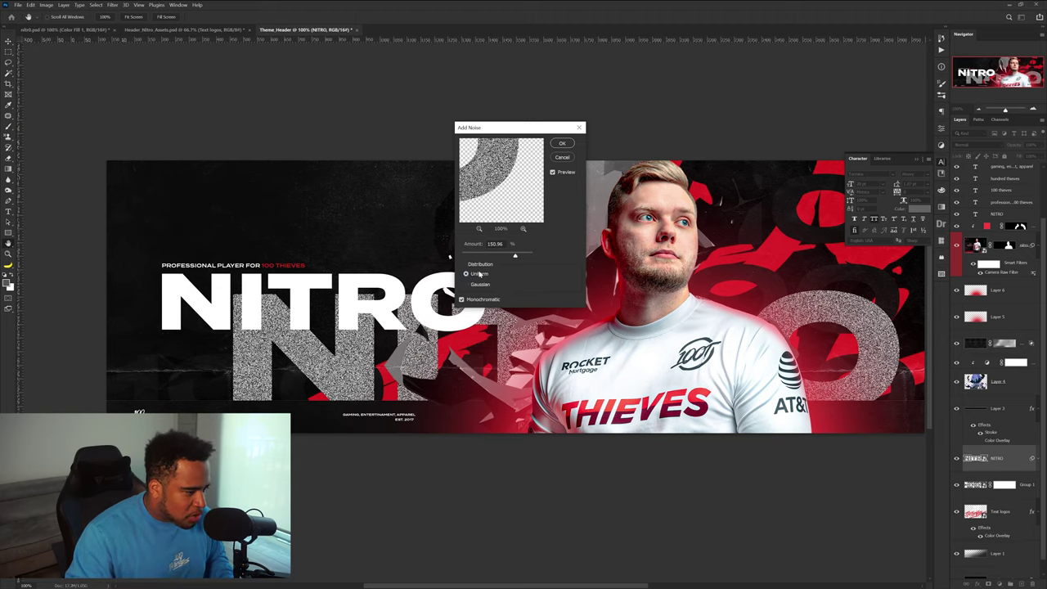
left_click(561, 143)
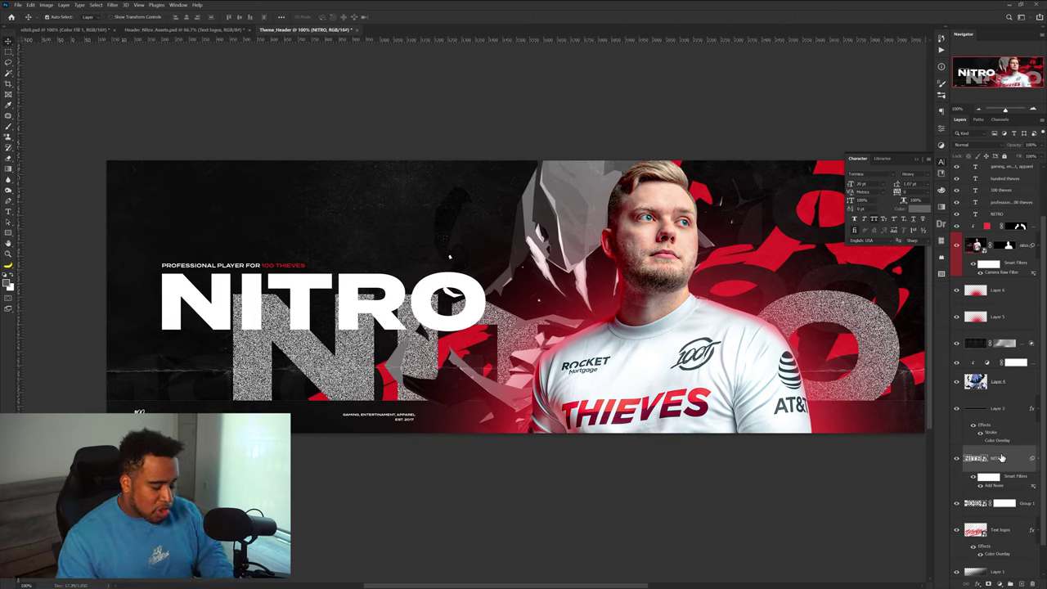
- Darken the noisy NITRO copy with Hue/Saturation at about -82 lightness and nudge it slightly left
key("ctrl+u")
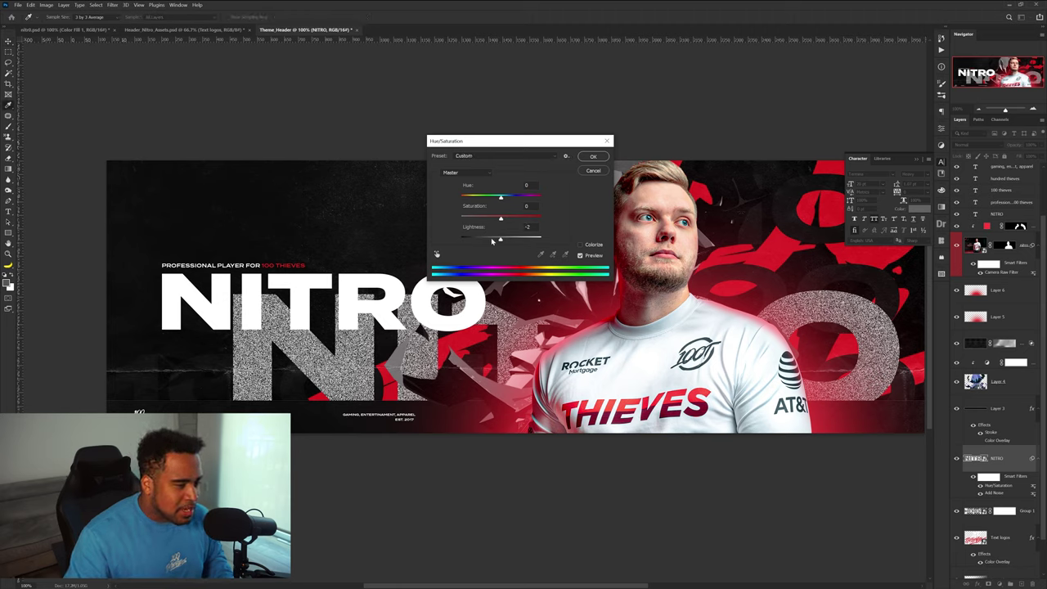
left_click_drag(491, 241, 470, 240)
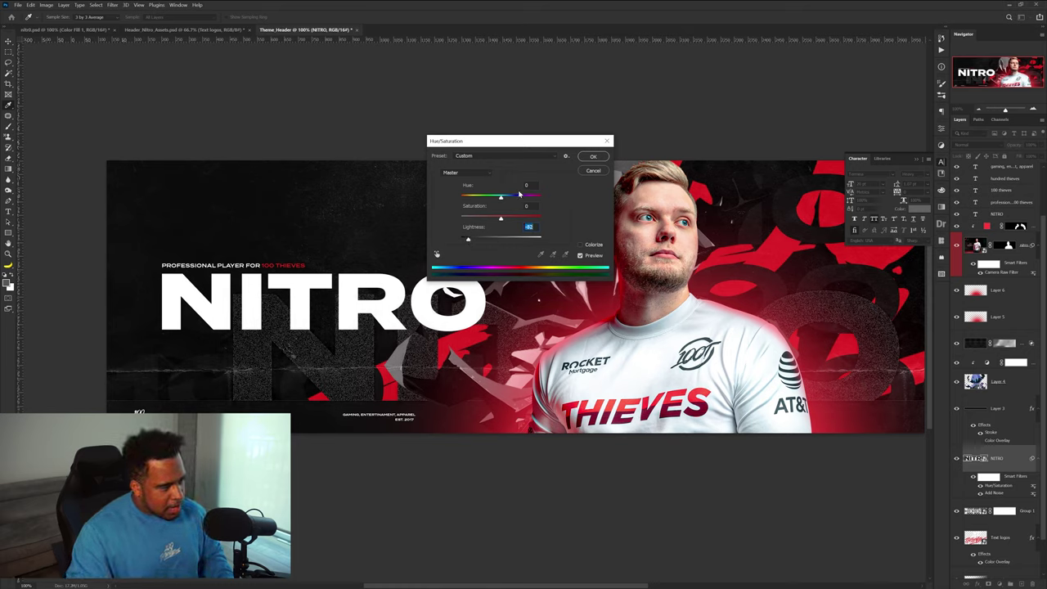
left_click(597, 156)
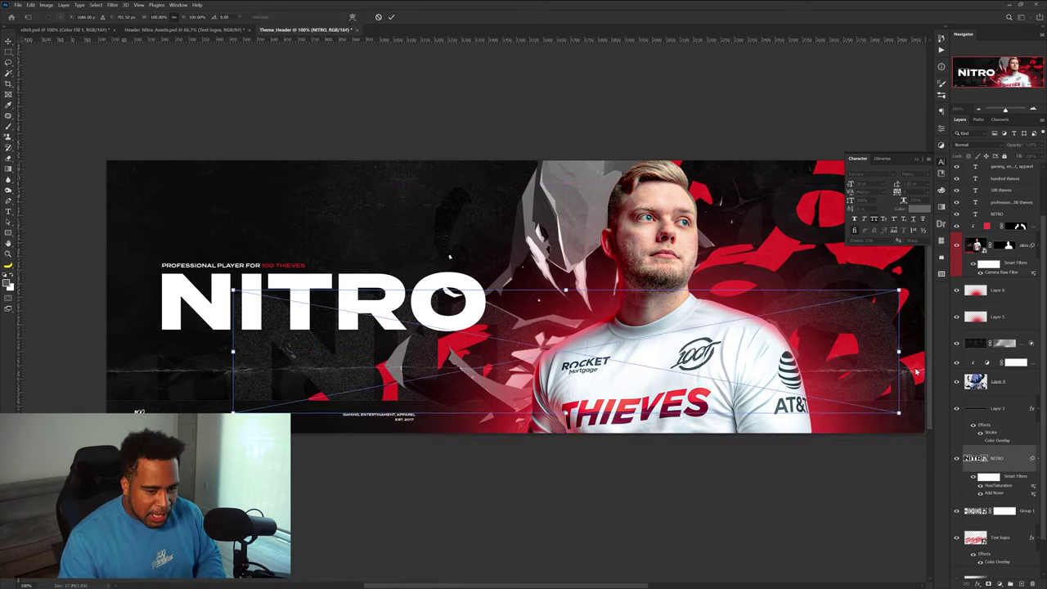
key("ctrl+t")
key("Return")
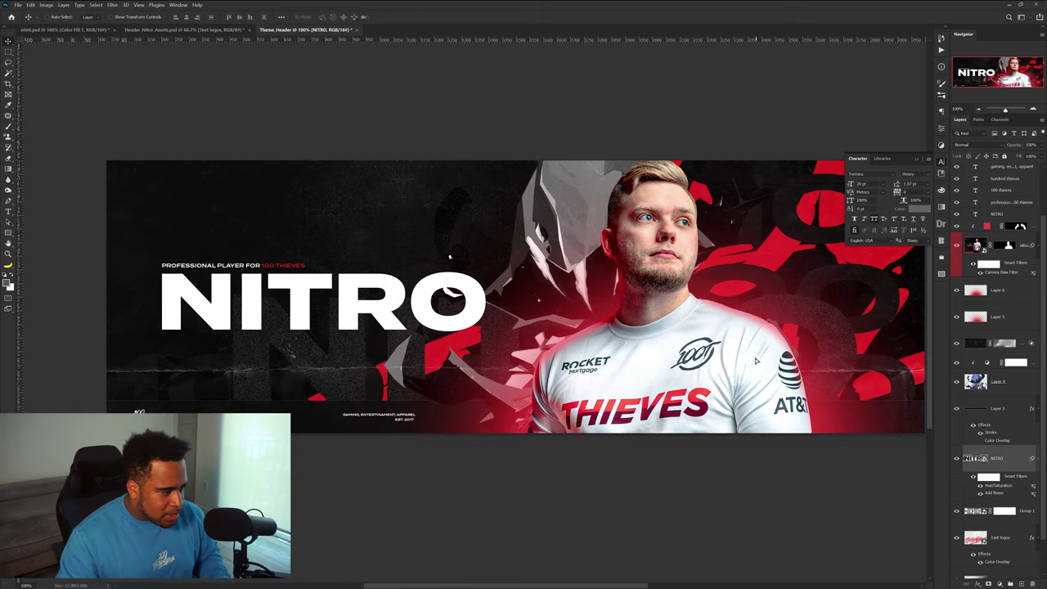
left_click_drag(751, 360, 749, 401)
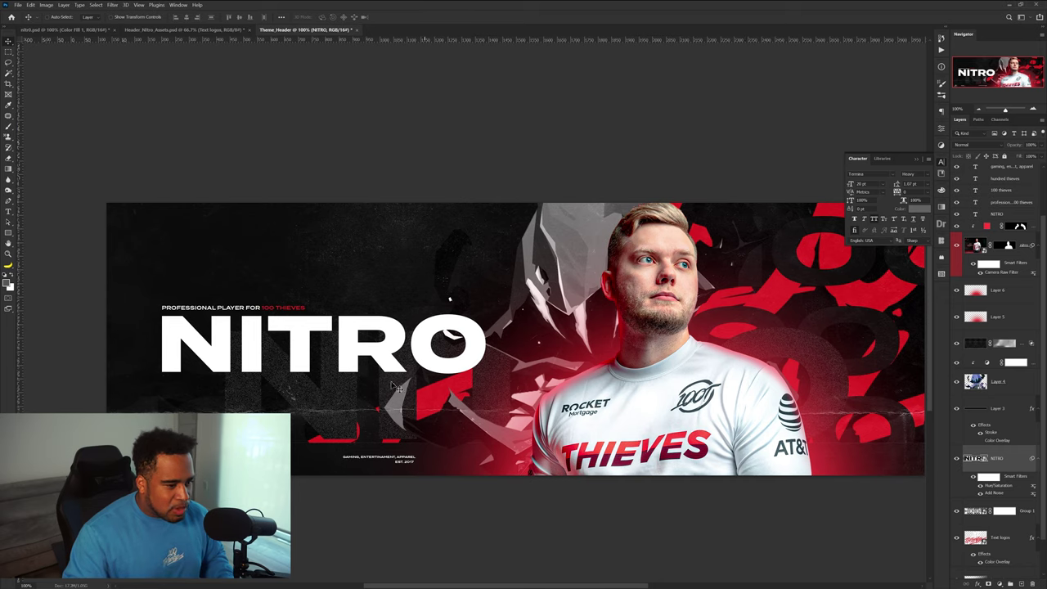
left_click_drag(465, 391, 434, 373)
- Add a Brightness/Contrast adjustment above the topmost Text logos layer, raising brightness slightly and lowering contrast slightly
left_click(940, 162)
scroll(998, 239, "up", 3)
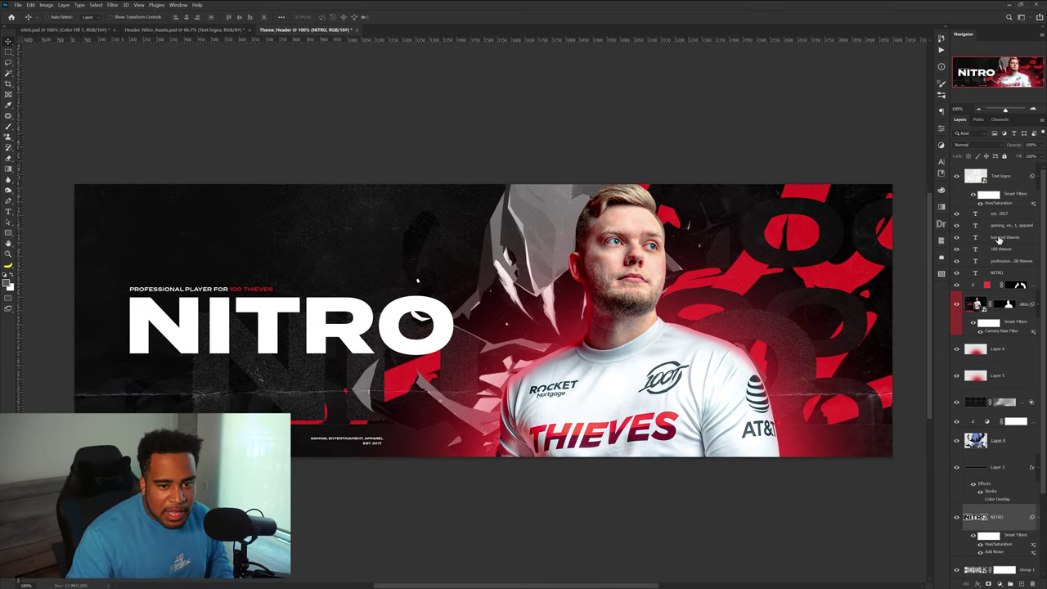
left_click(1009, 177)
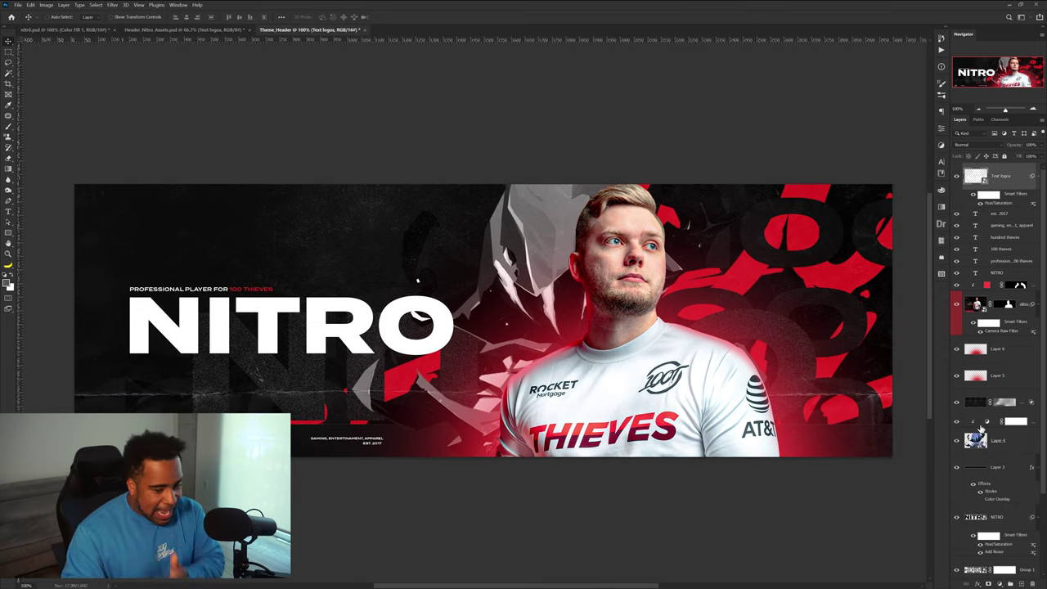
left_click(1000, 583)
left_click(1006, 462)
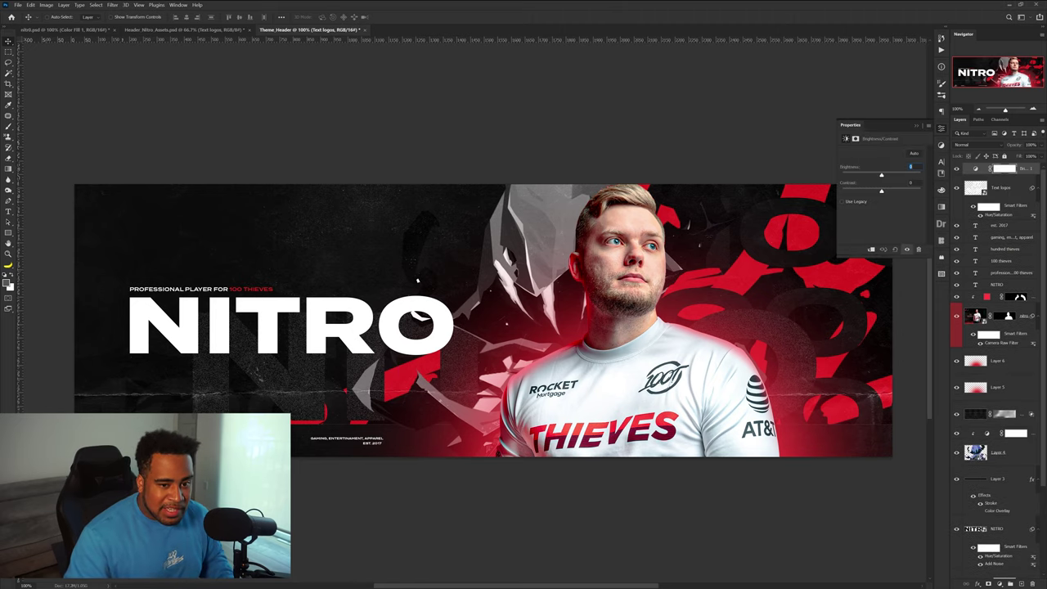
left_click_drag(882, 175, 883, 176)
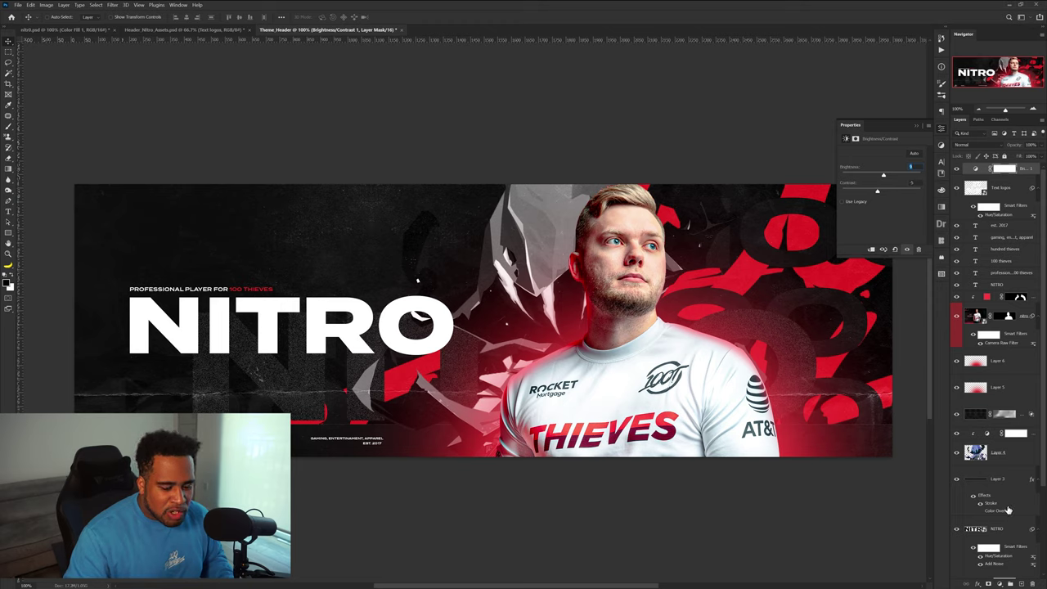
- Try a black-to-white Gradient Map adjustment above all layers and target its layer mask
left_click(1000, 583)
left_click(1006, 557)
left_click(1002, 168)
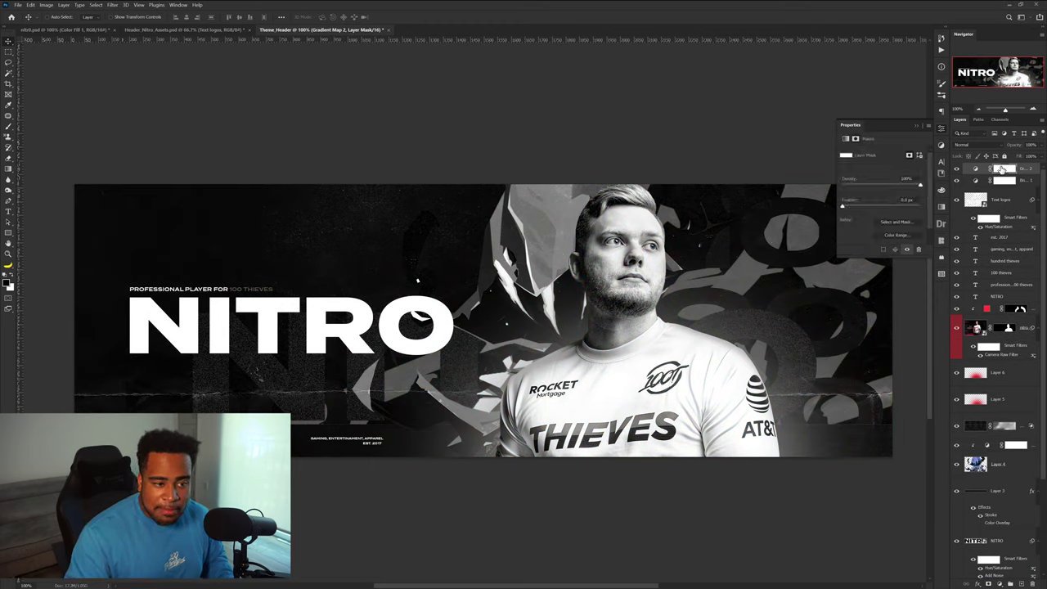
left_click(973, 169)
left_click(879, 156)
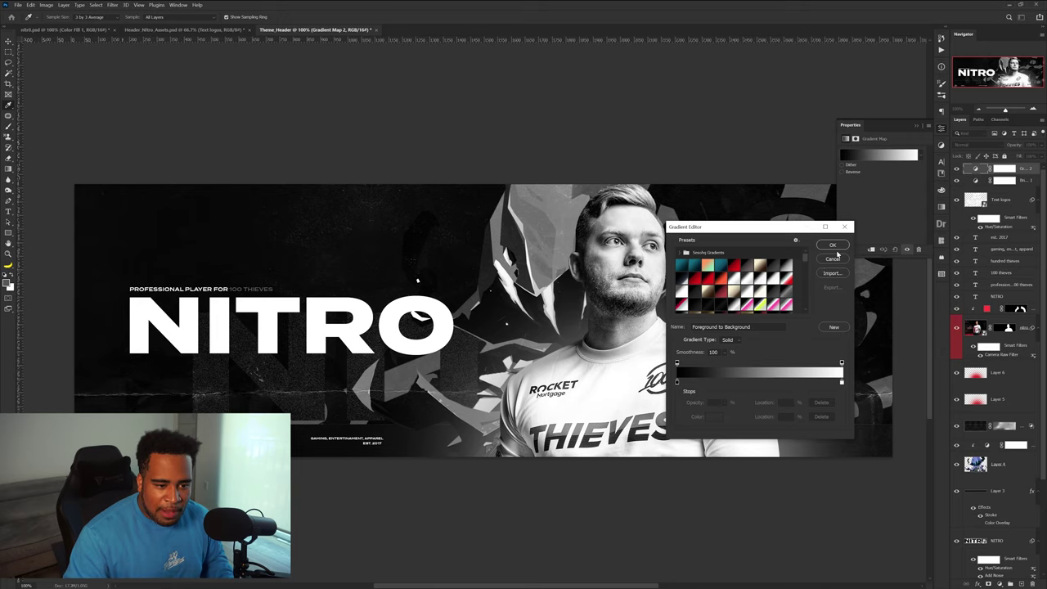
left_click(832, 245)
left_click(1003, 169)
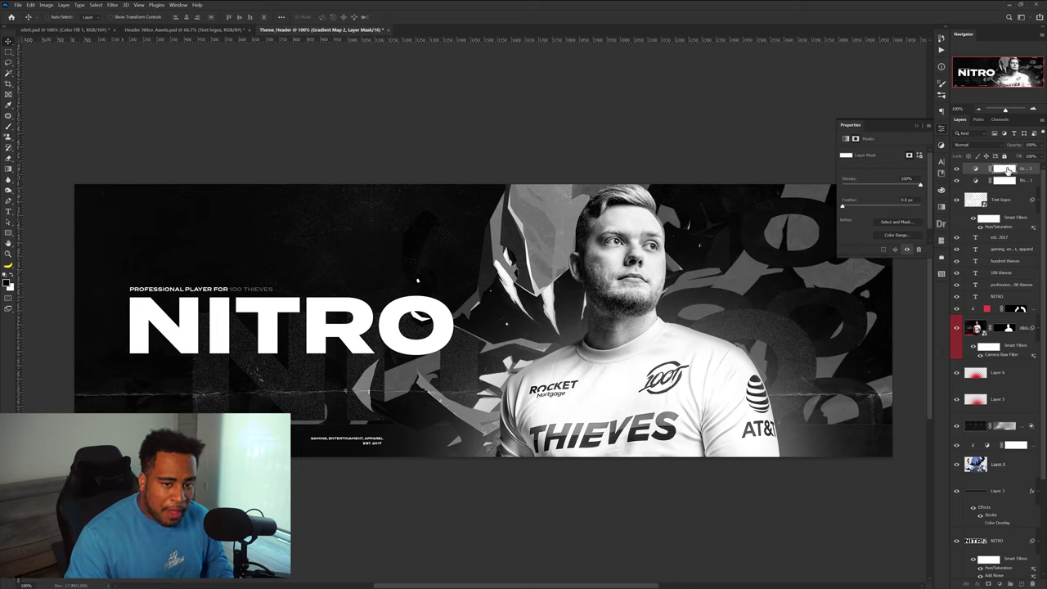
- Mask the gradient map to the red background shapes using Color Range with sampled colors and fuzziness 36
left_click(99, 5)
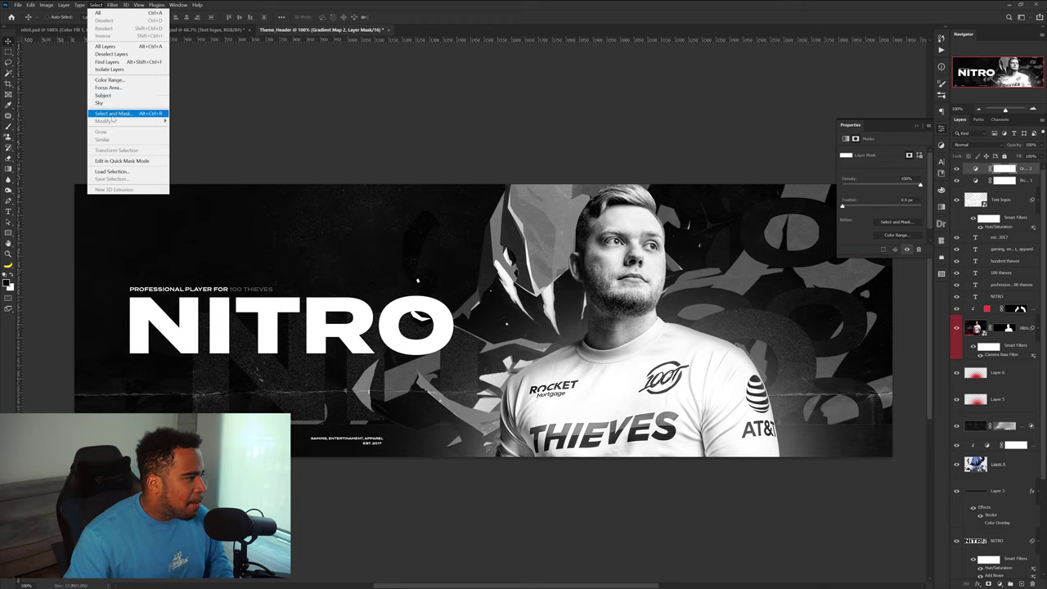
left_click(111, 81)
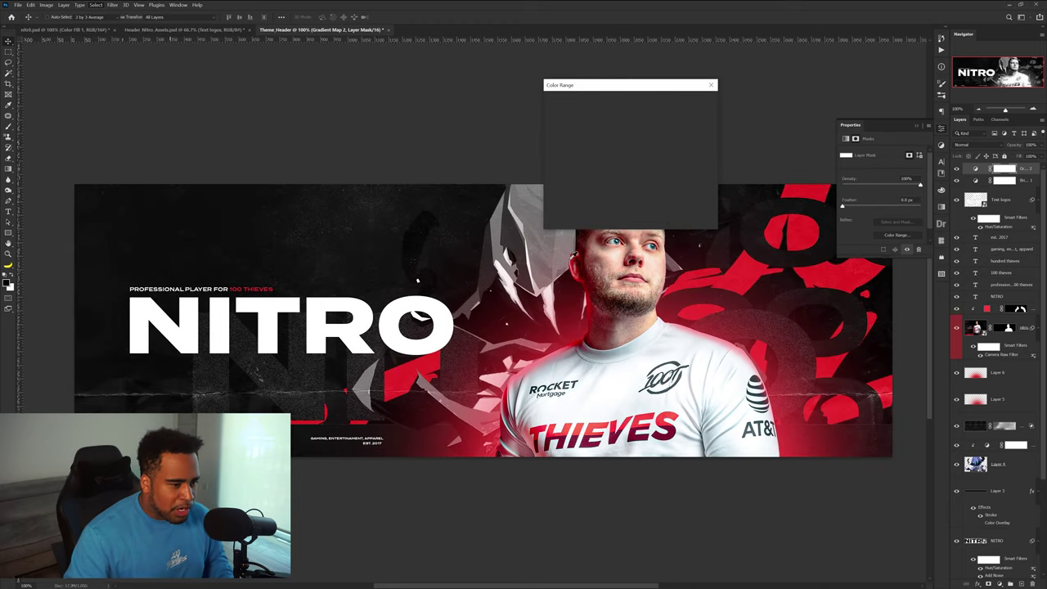
left_click(697, 279)
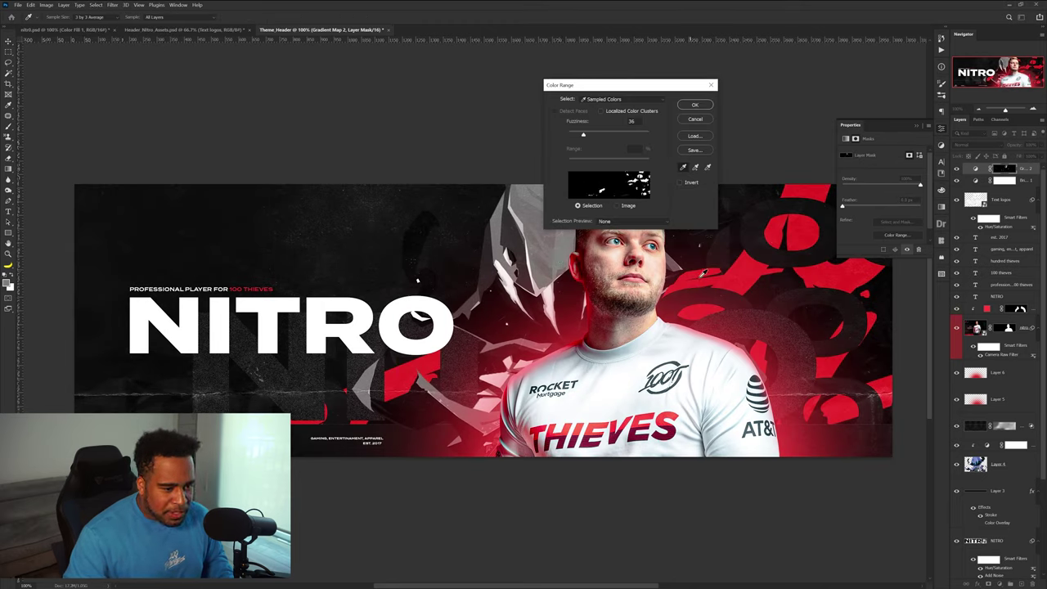
left_click(765, 311)
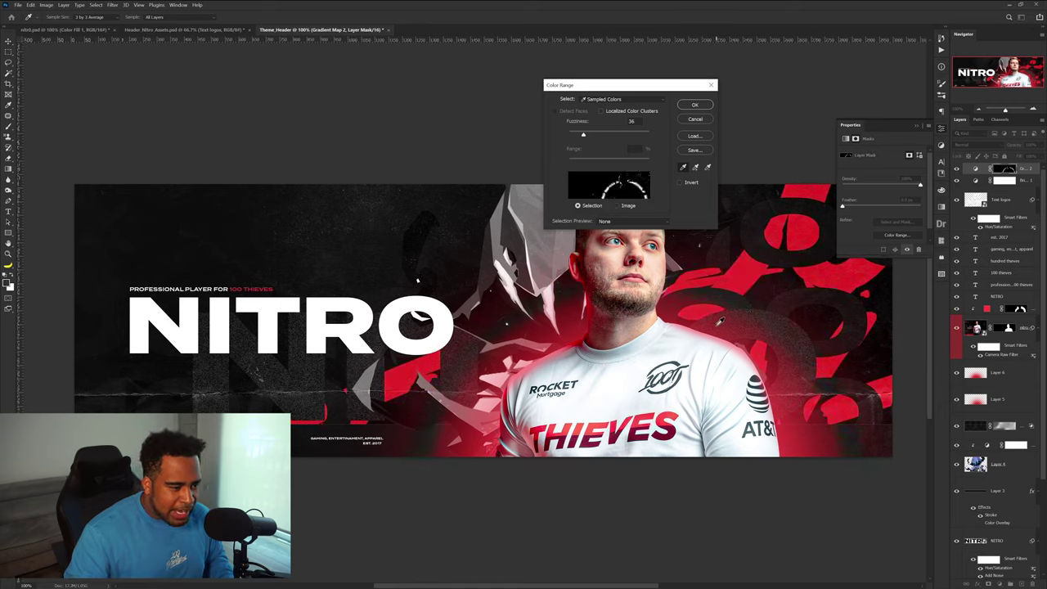
left_click(767, 310)
left_click(766, 296)
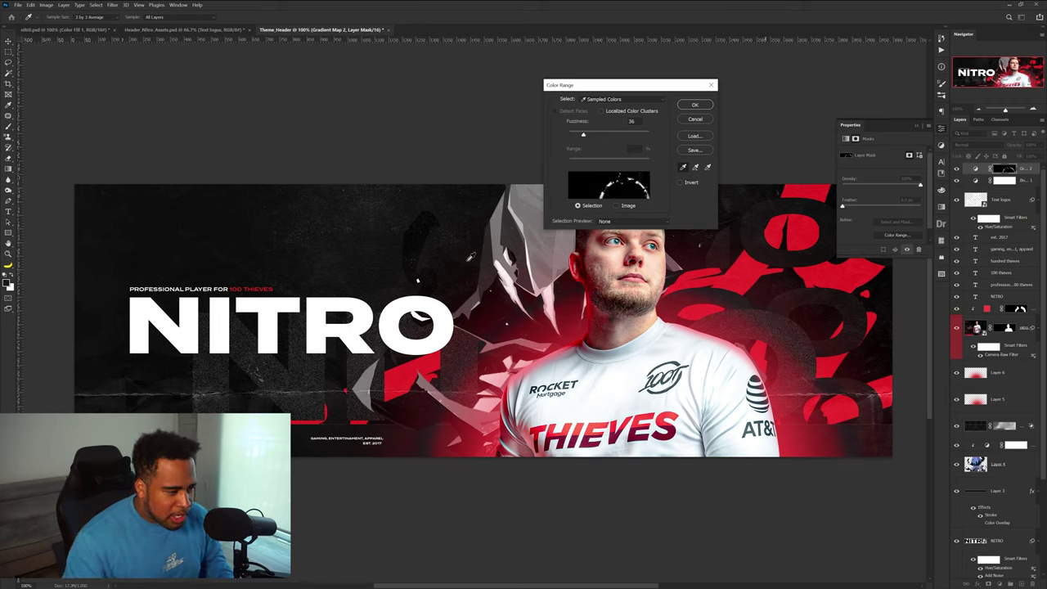
left_click(460, 267)
left_click(521, 356)
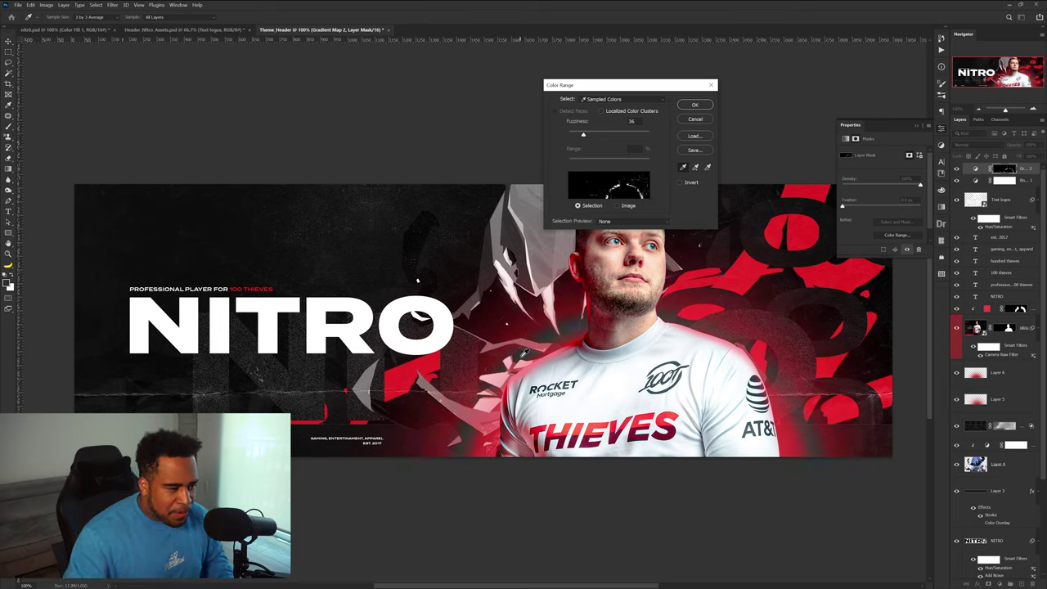
left_click(680, 262)
left_click(732, 264)
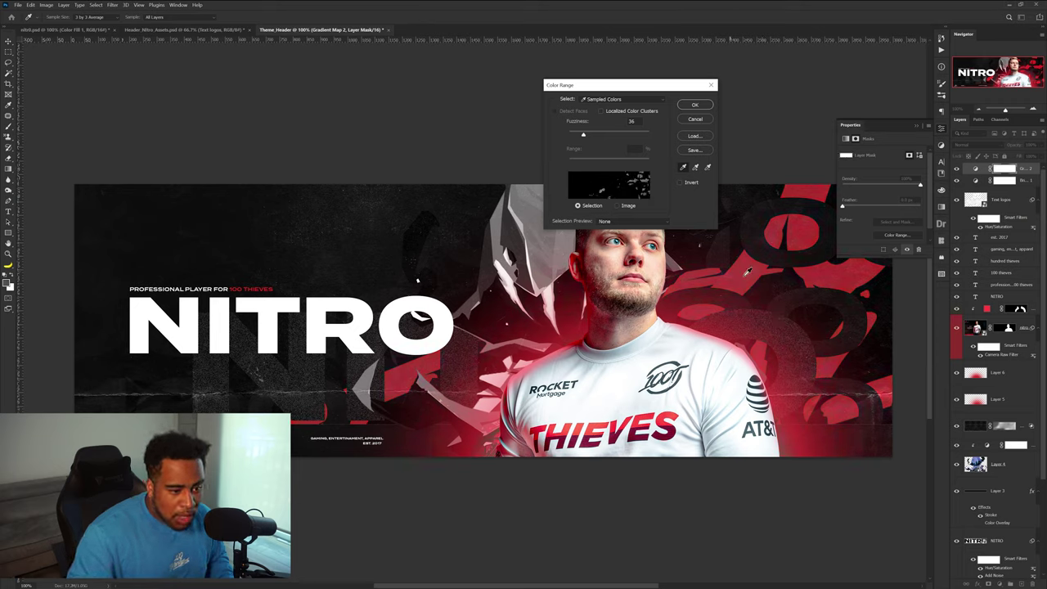
left_click(746, 272)
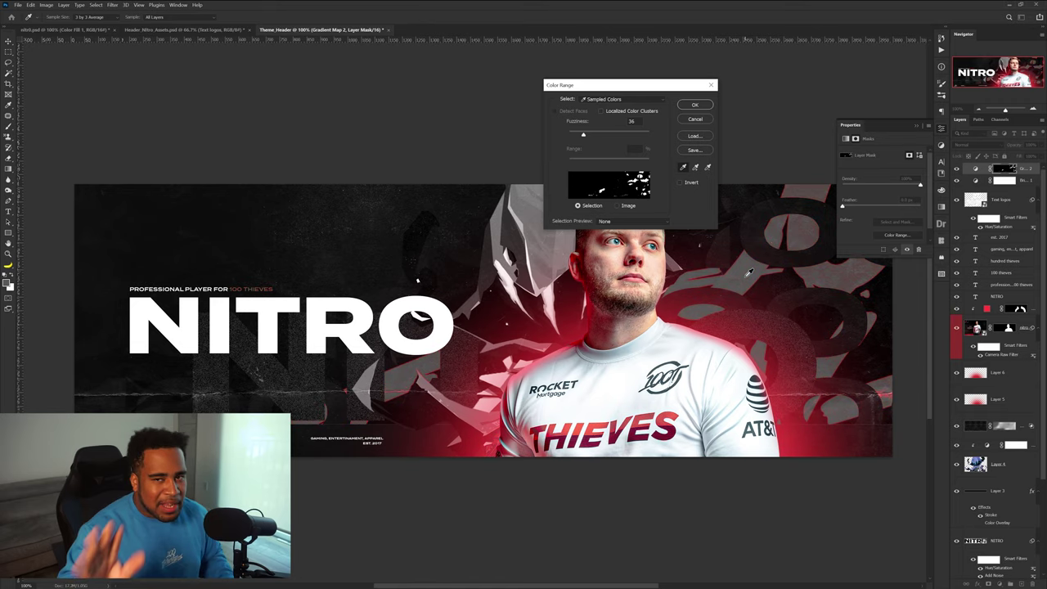
left_click(692, 104)
- Delete the Gradient Map adjustment, keeping the Brightness/Contrast layer on top
left_click(1019, 170)
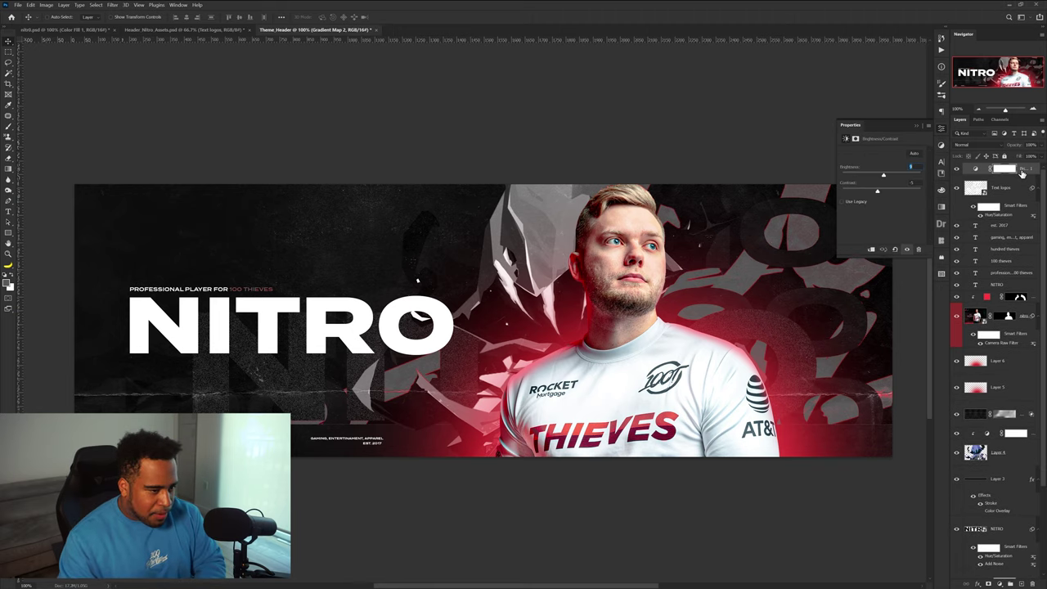
left_click(1001, 169)
left_click(944, 131)
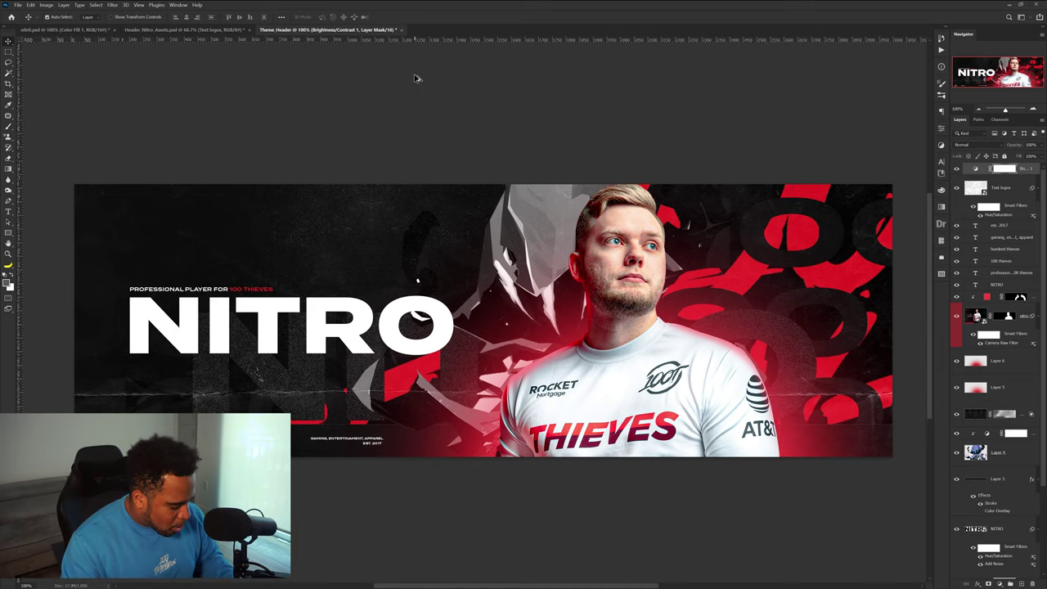
- Set up a Save for Web export of the header as JPEG at Maximum quality 100
key("ctrl+alt+shift+s")
key("Escape")
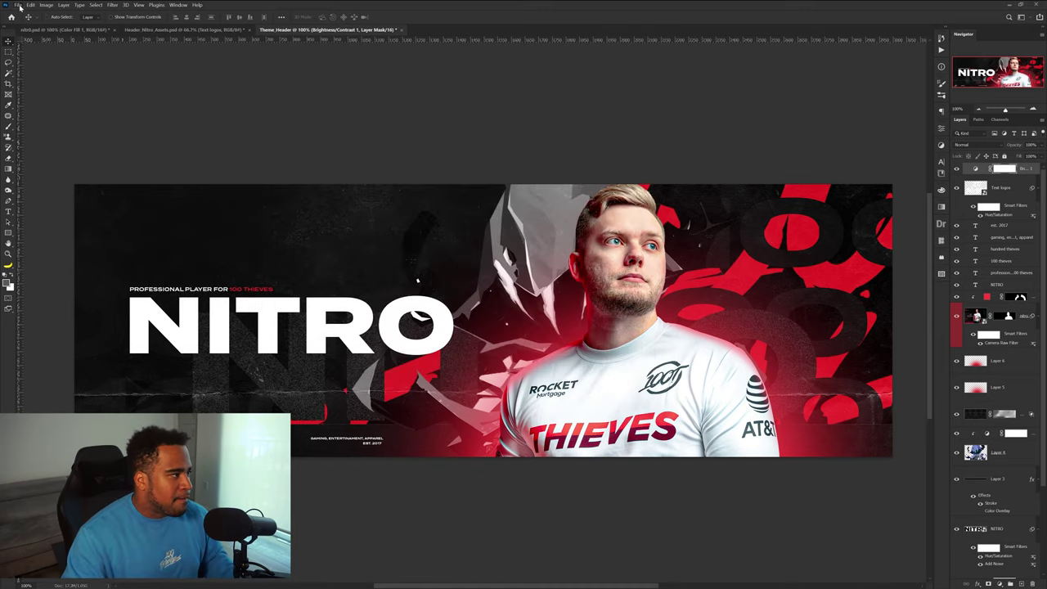
left_click(18, 6)
mouse_move(54, 119)
left_click(155, 147)
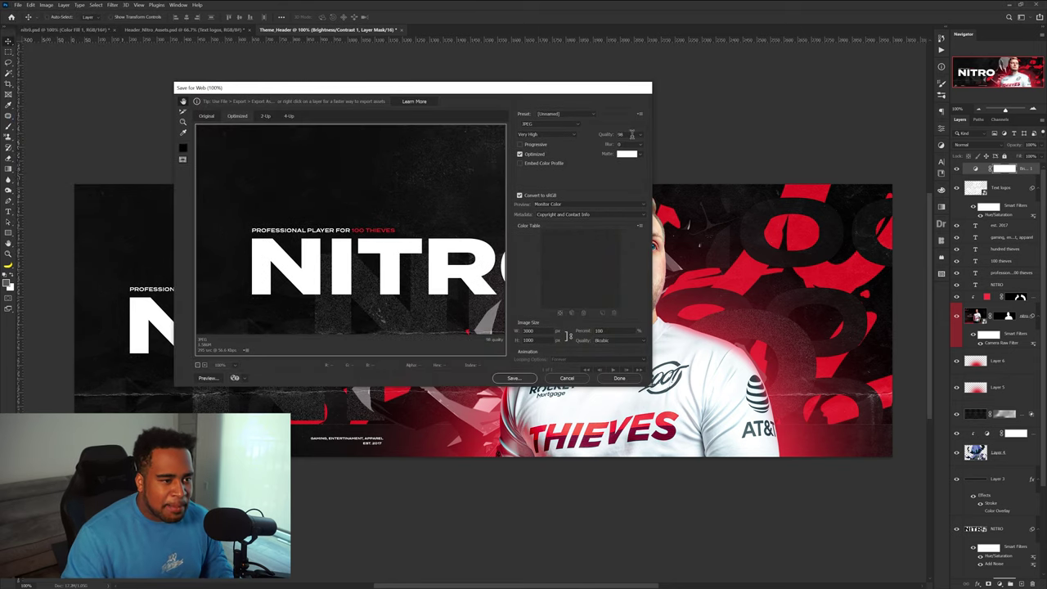
left_click(640, 135)
left_click_drag(640, 145, 645, 146)
left_click(631, 134)
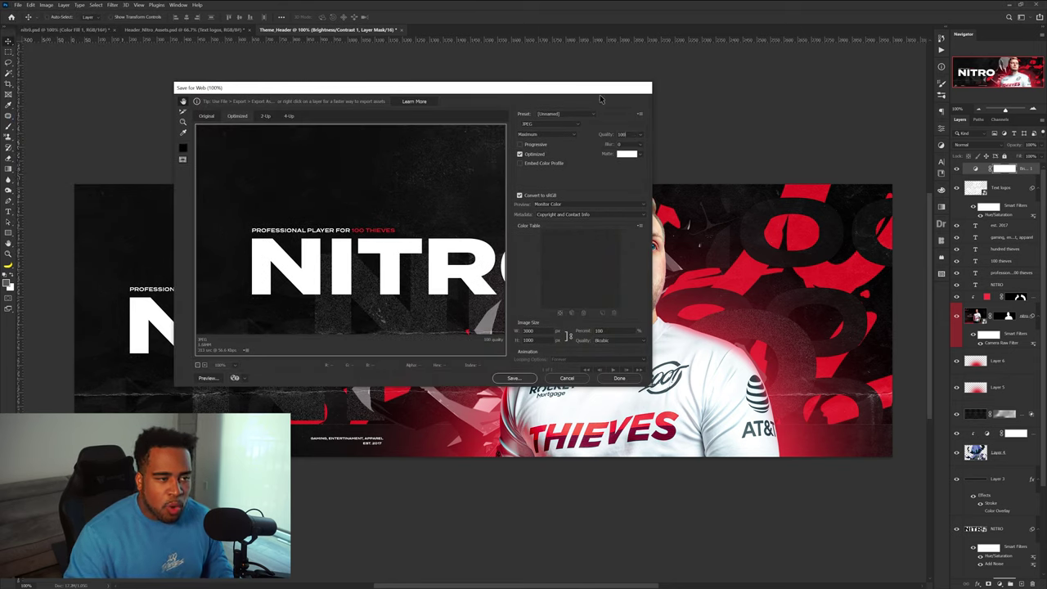
- Try scaling the export to 50 percent and cancel the Save for Web export
left_click_drag(599, 96, 641, 115)
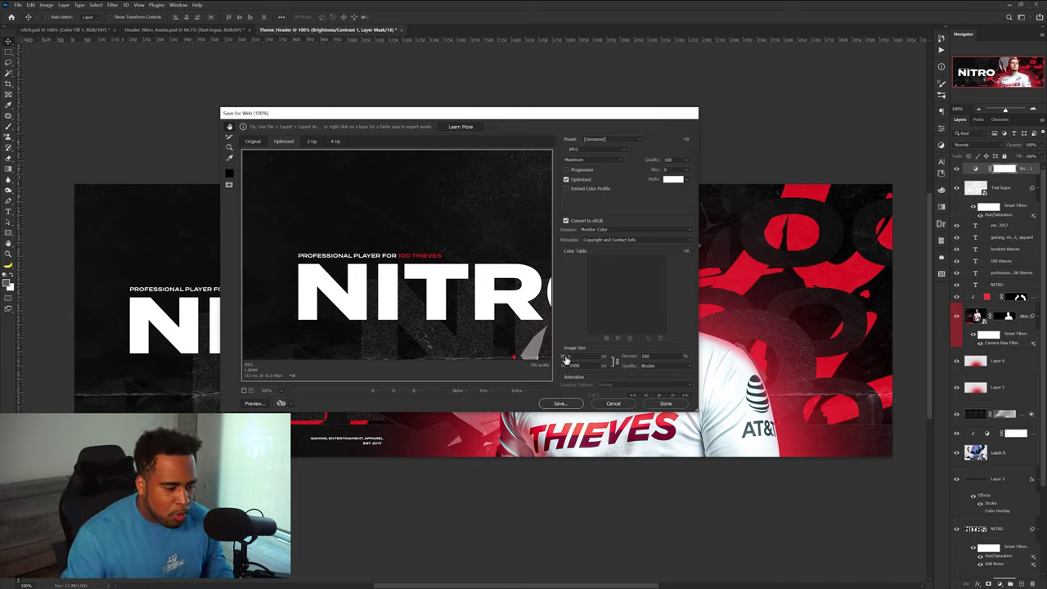
left_click_drag(657, 357, 611, 360)
type("50")
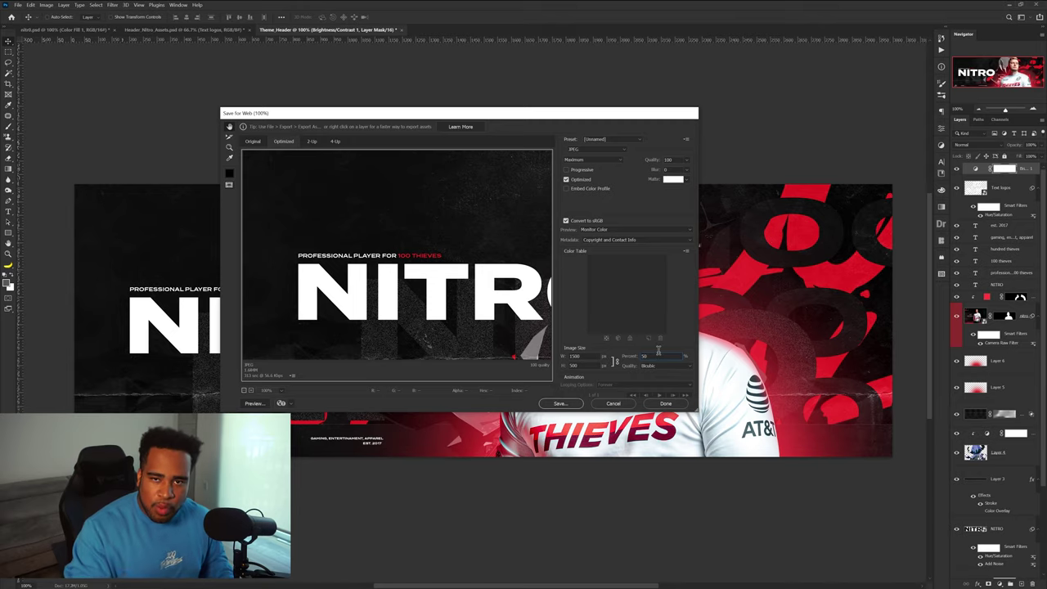
left_click(609, 406)
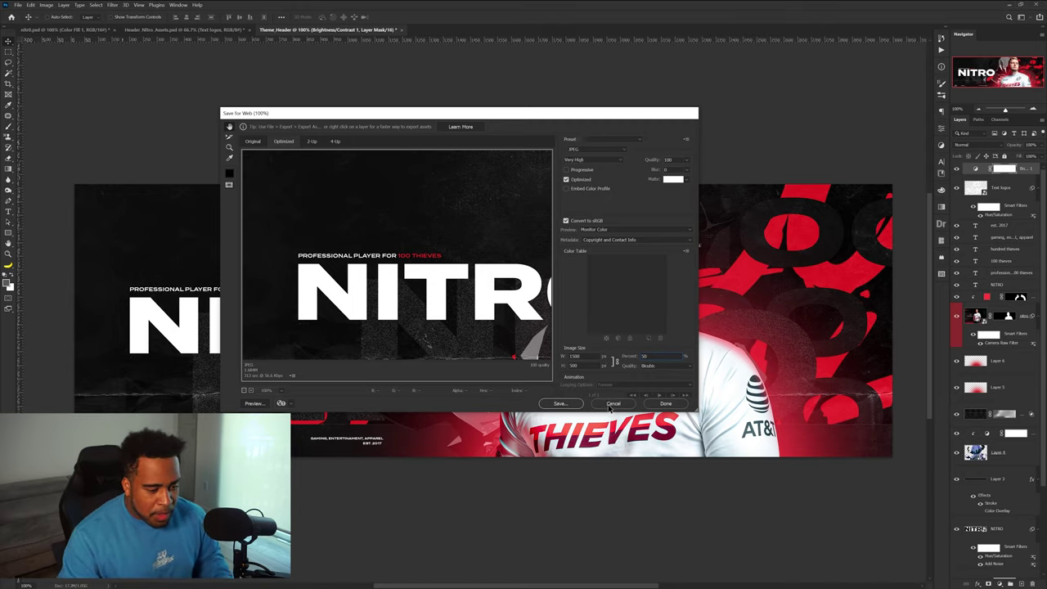